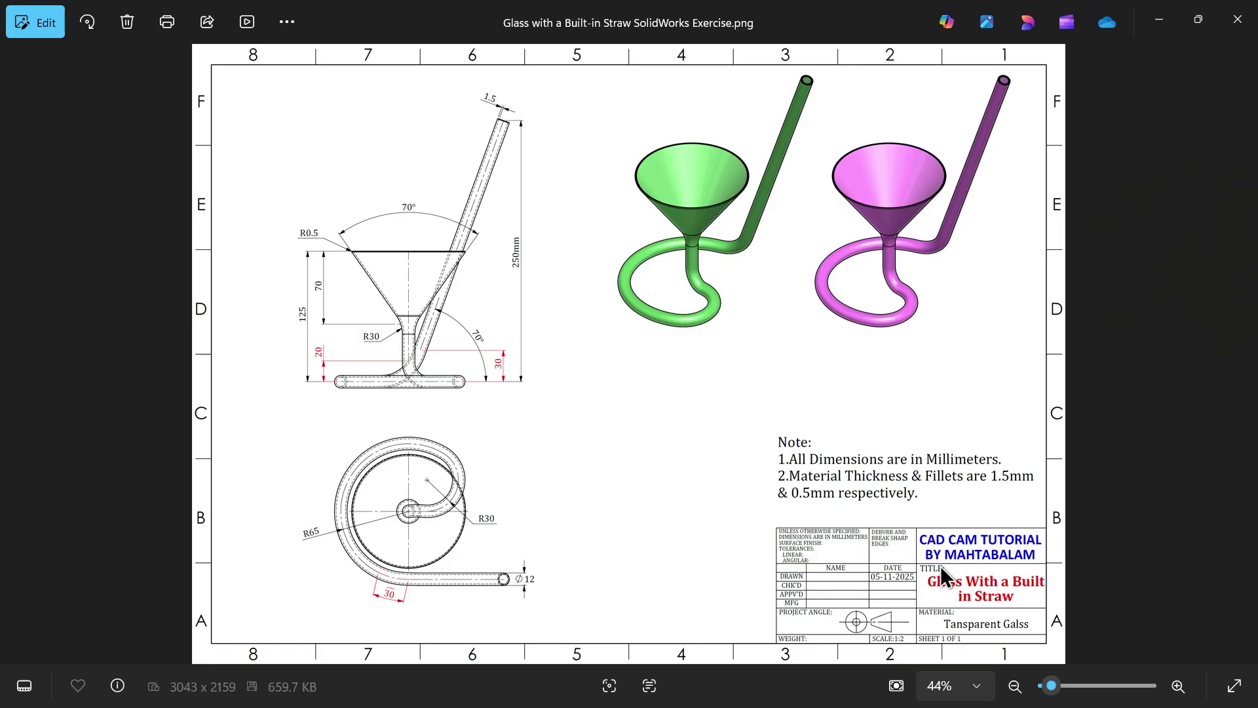
Step: Study the reference drawing: the 70° glass front view, 1.5 straw thickness, and the R65/R30 spiral top view
scroll(943, 576, "up", 3)
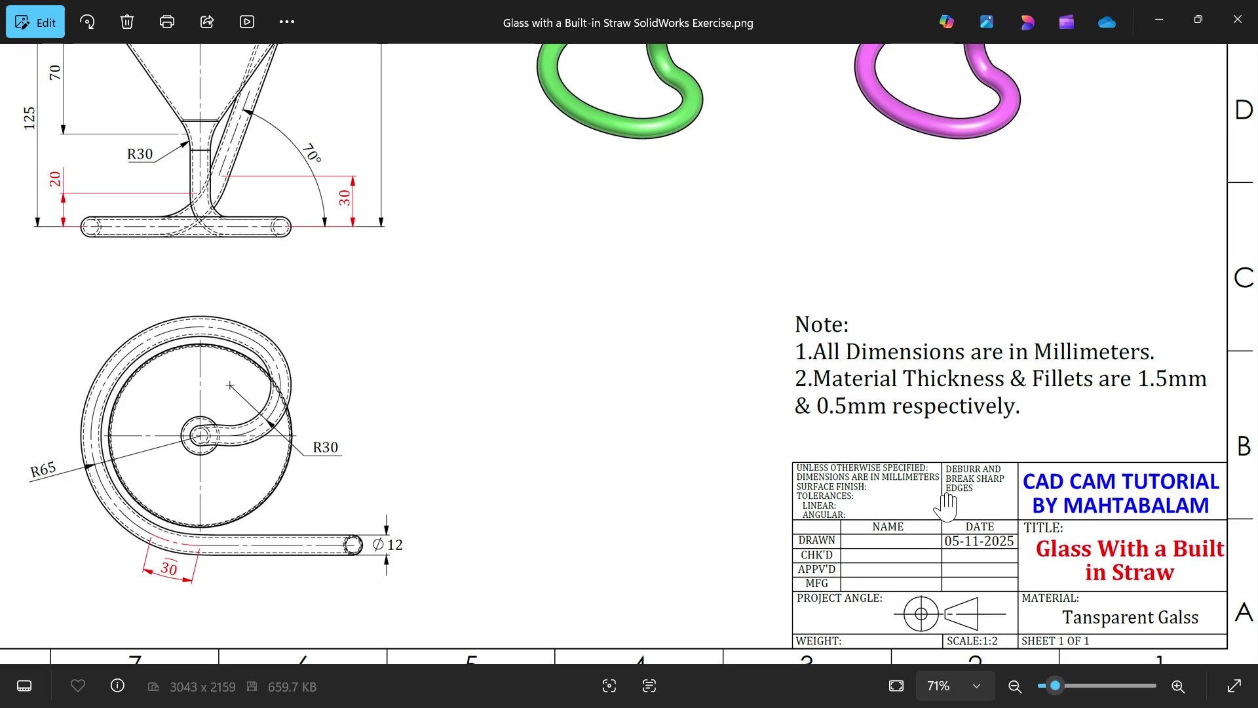
left_click_drag(808, 227, 811, 517)
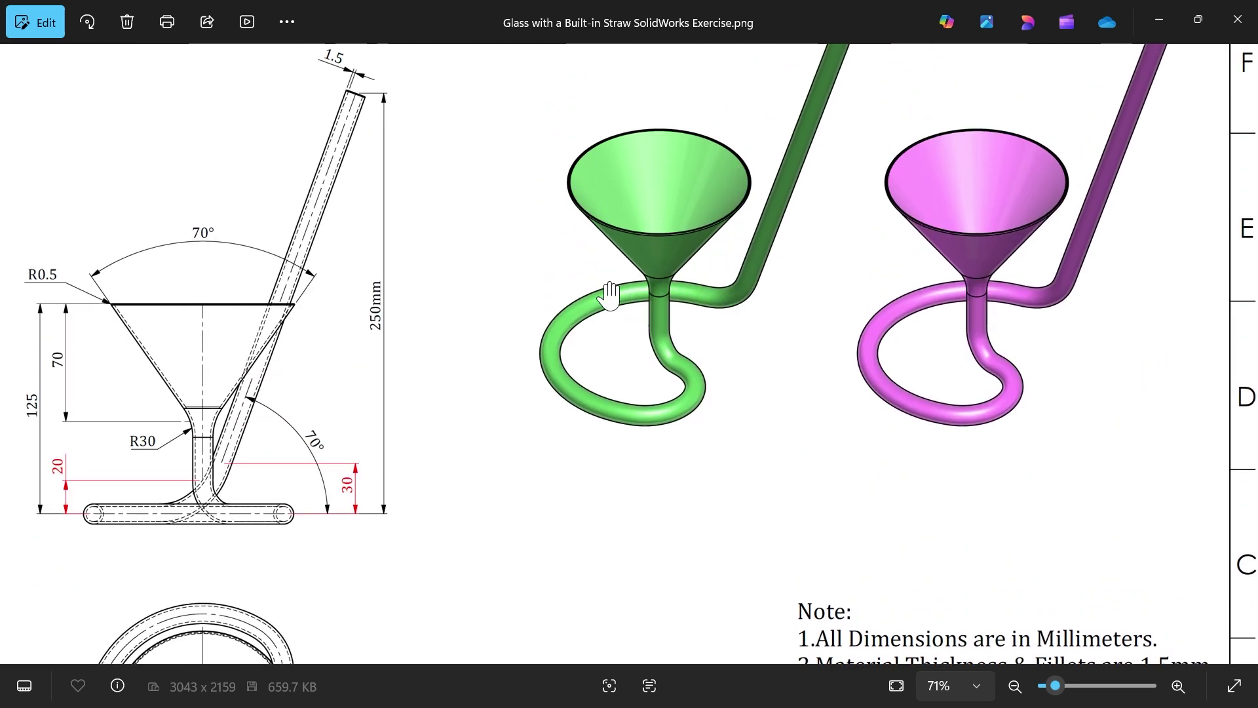
left_click_drag(797, 177, 753, 337)
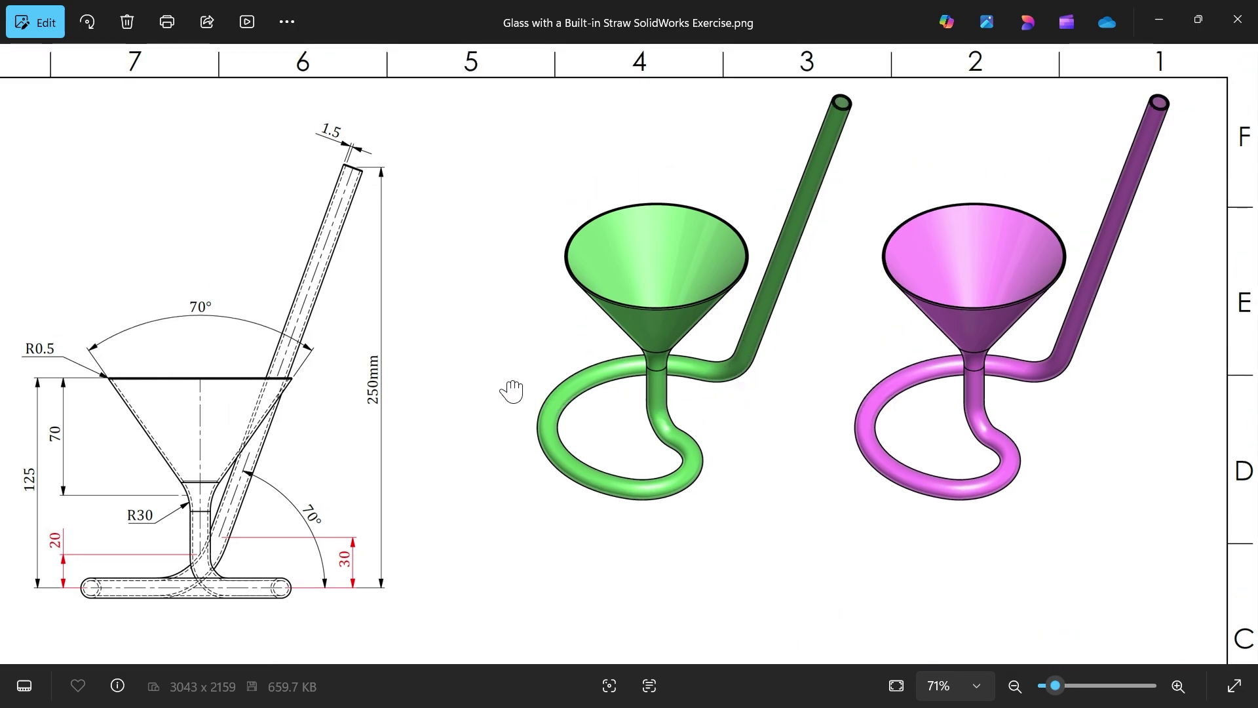
scroll(511, 391, "down", 3)
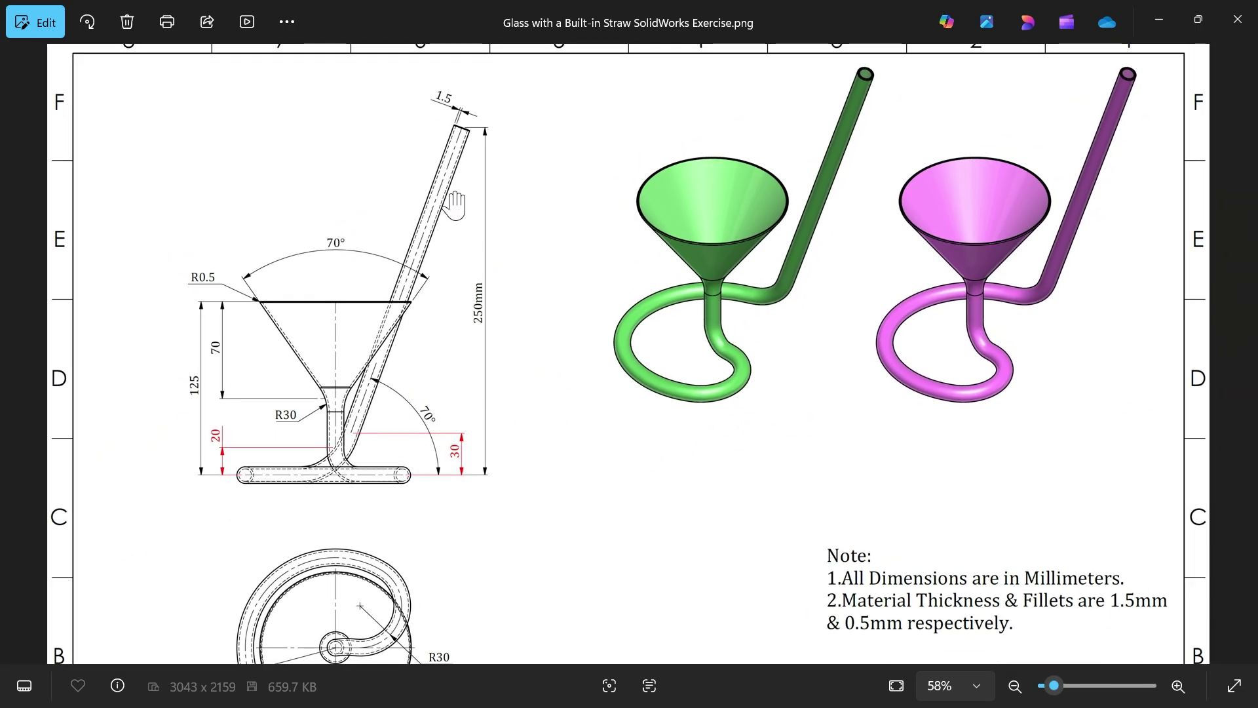
scroll(455, 205, "up", 3)
left_click_drag(427, 318, 477, 183)
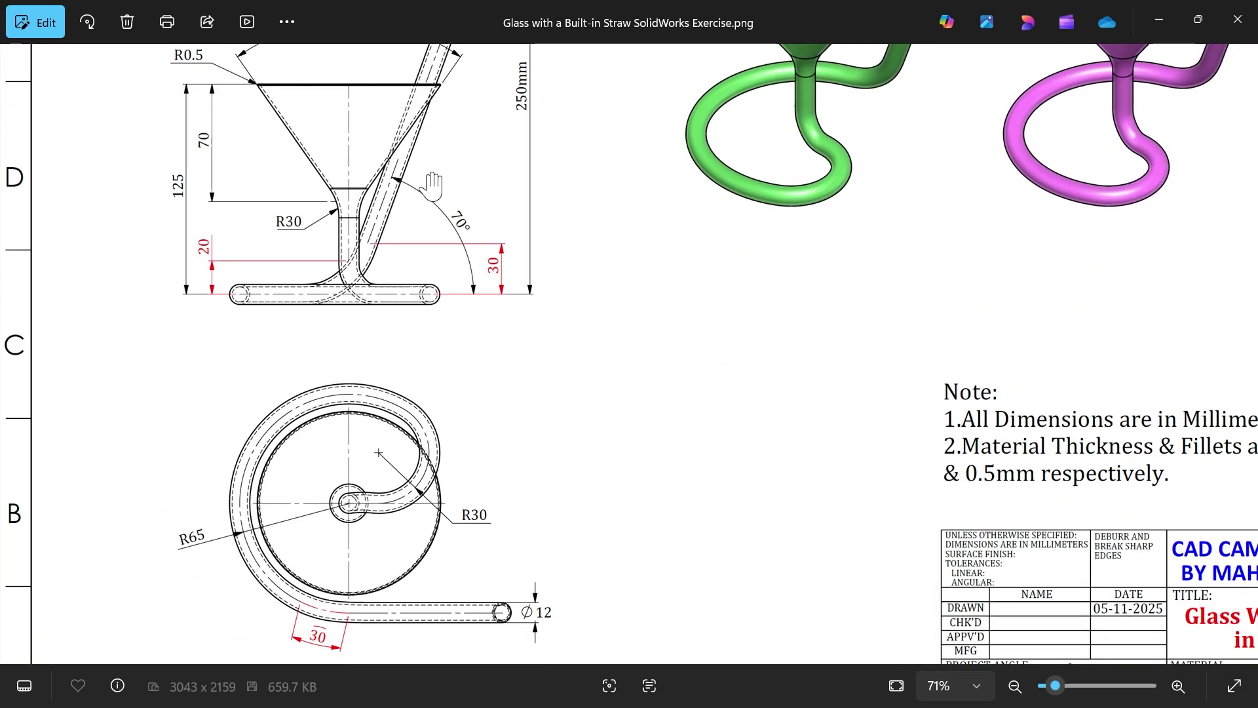
left_click_drag(410, 404, 422, 383)
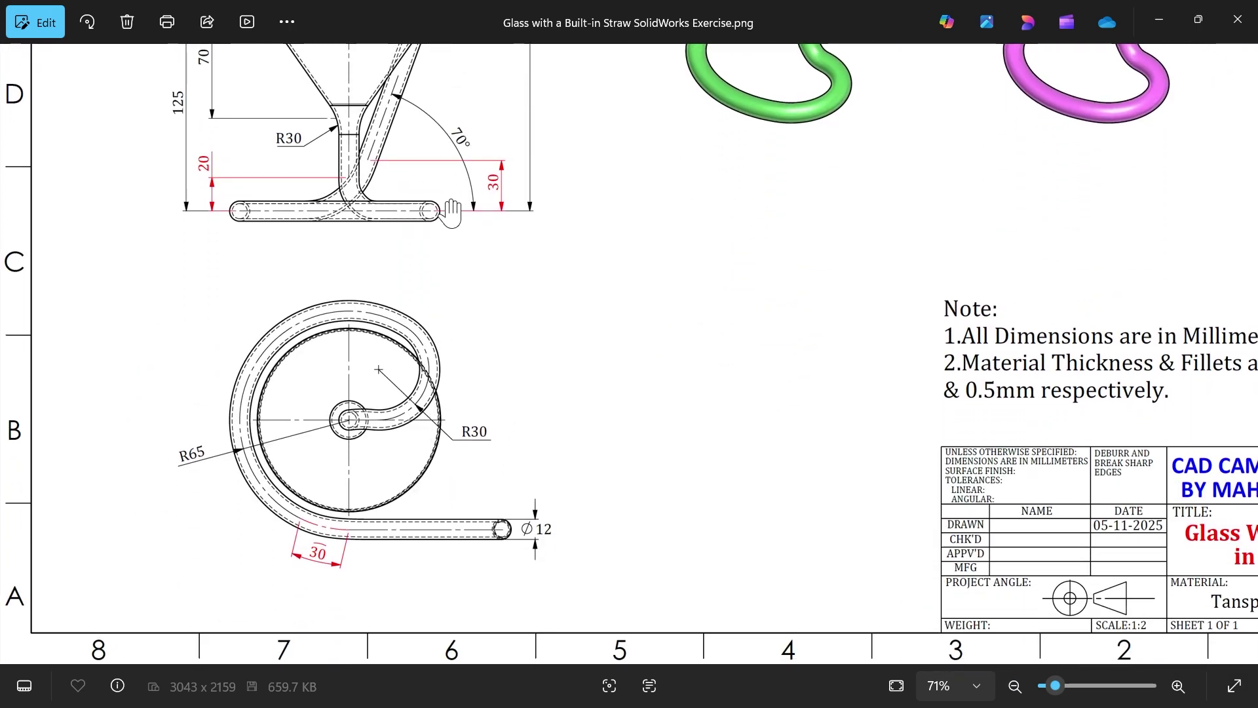
left_click_drag(451, 213, 441, 434)
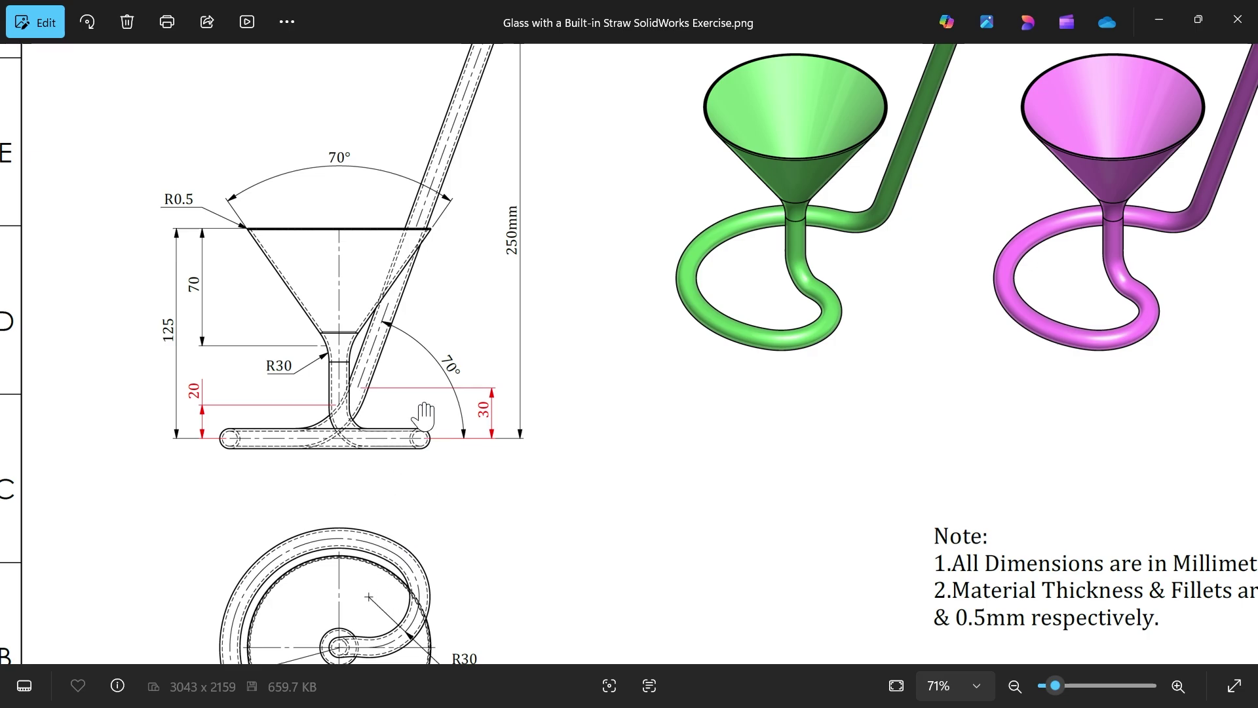
left_click_drag(444, 294, 423, 413)
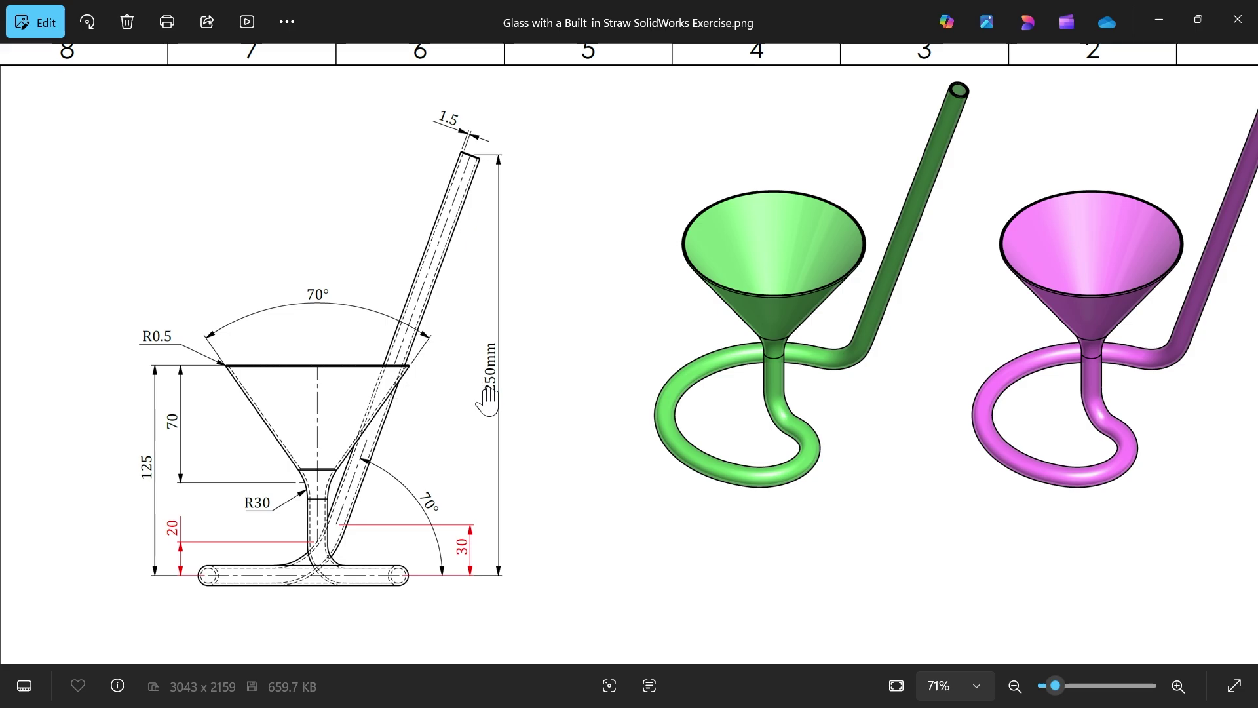
scroll(443, 562, "up", 3)
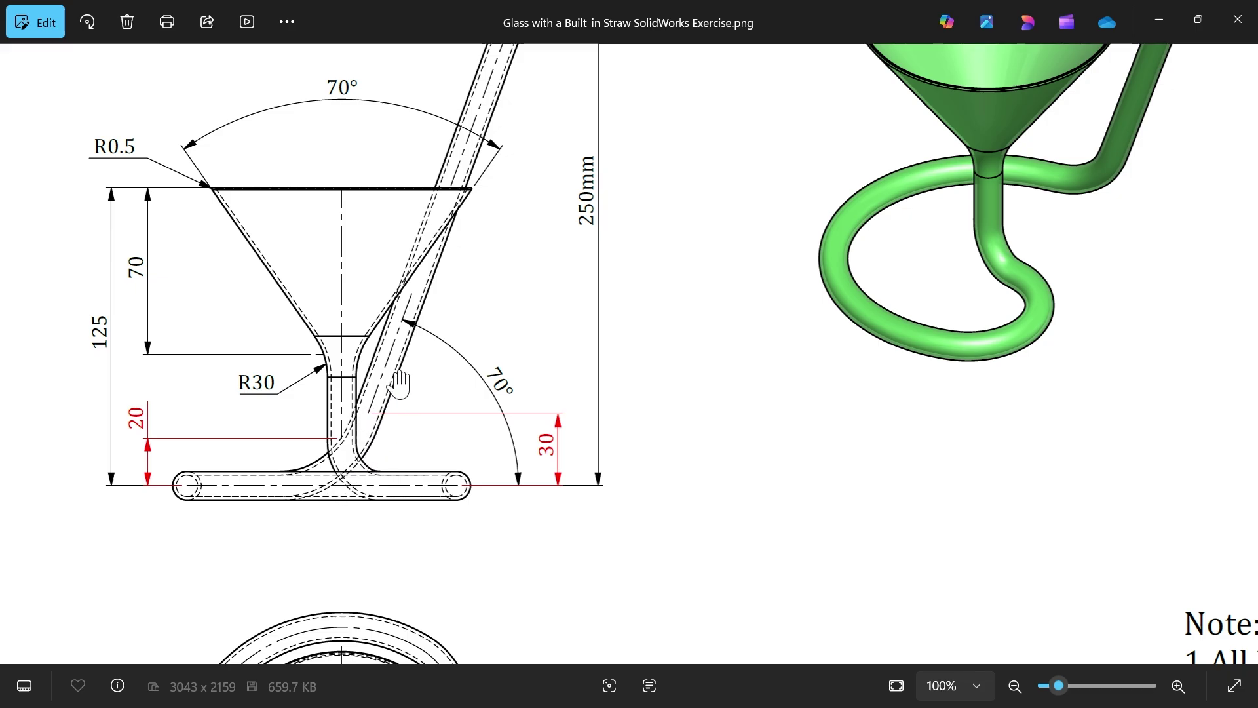
left_click_drag(430, 449, 463, 188)
left_click_drag(452, 403, 459, 254)
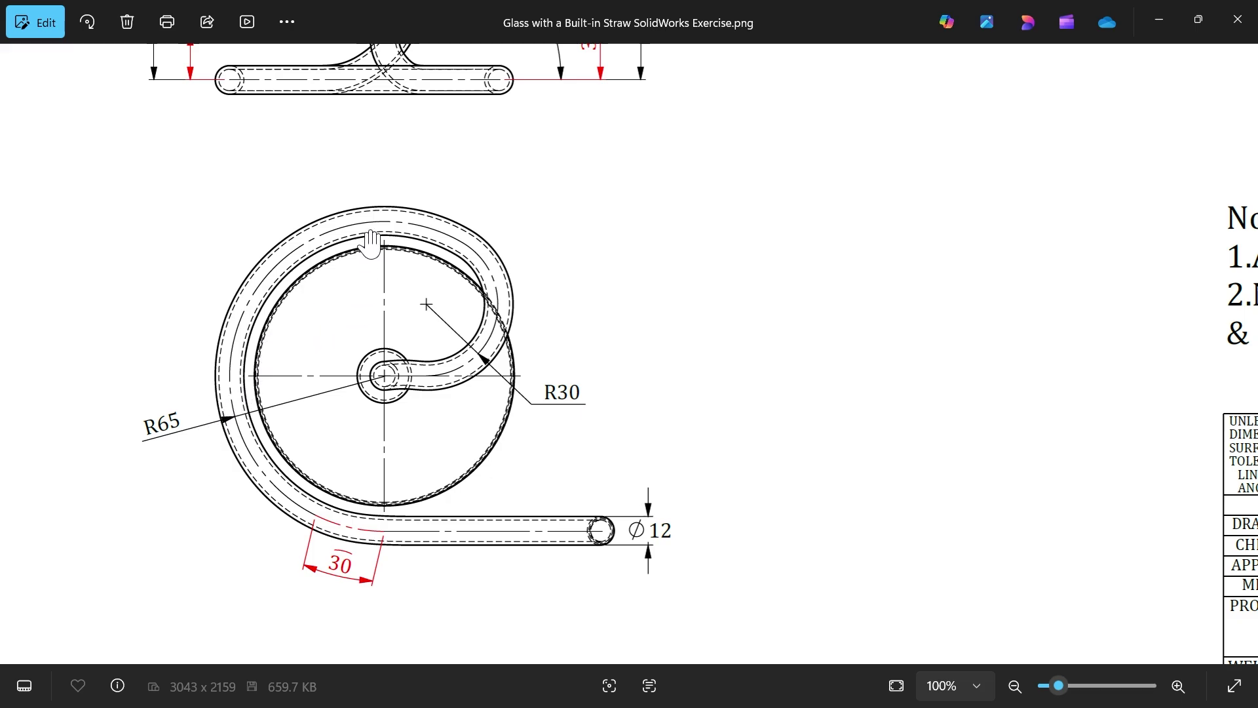
scroll(372, 263, "up", 3)
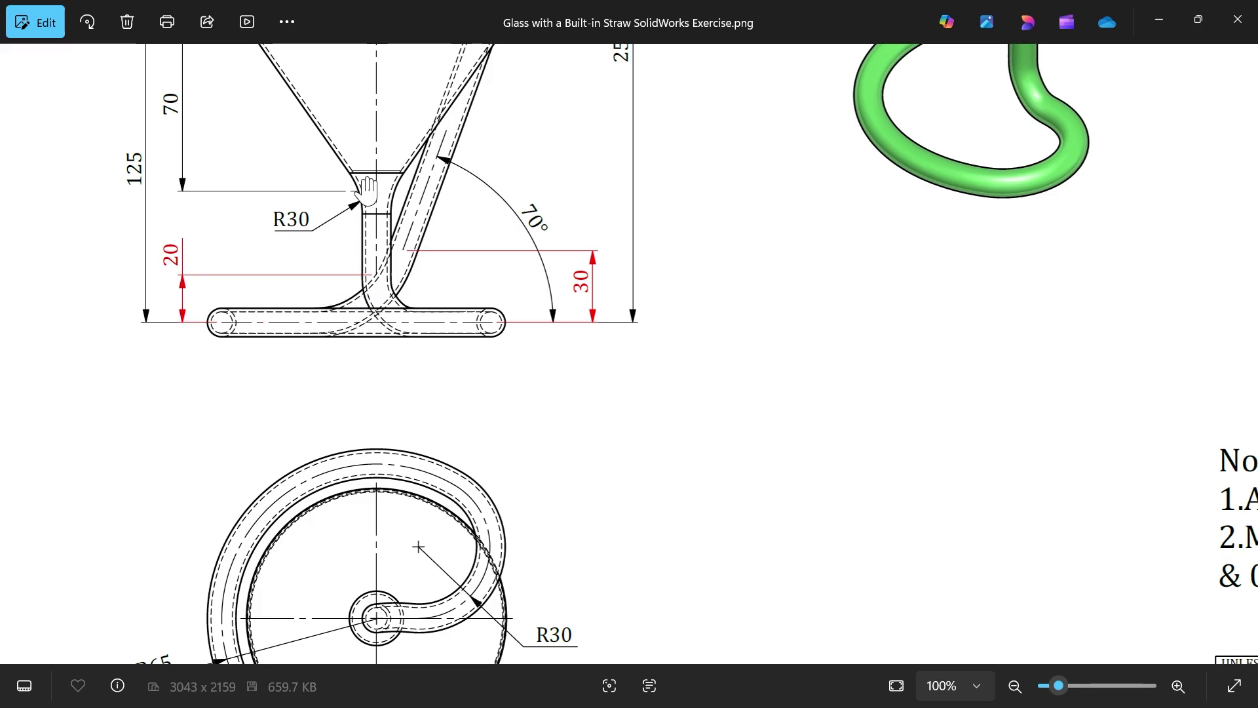
left_click_drag(366, 190, 386, 338)
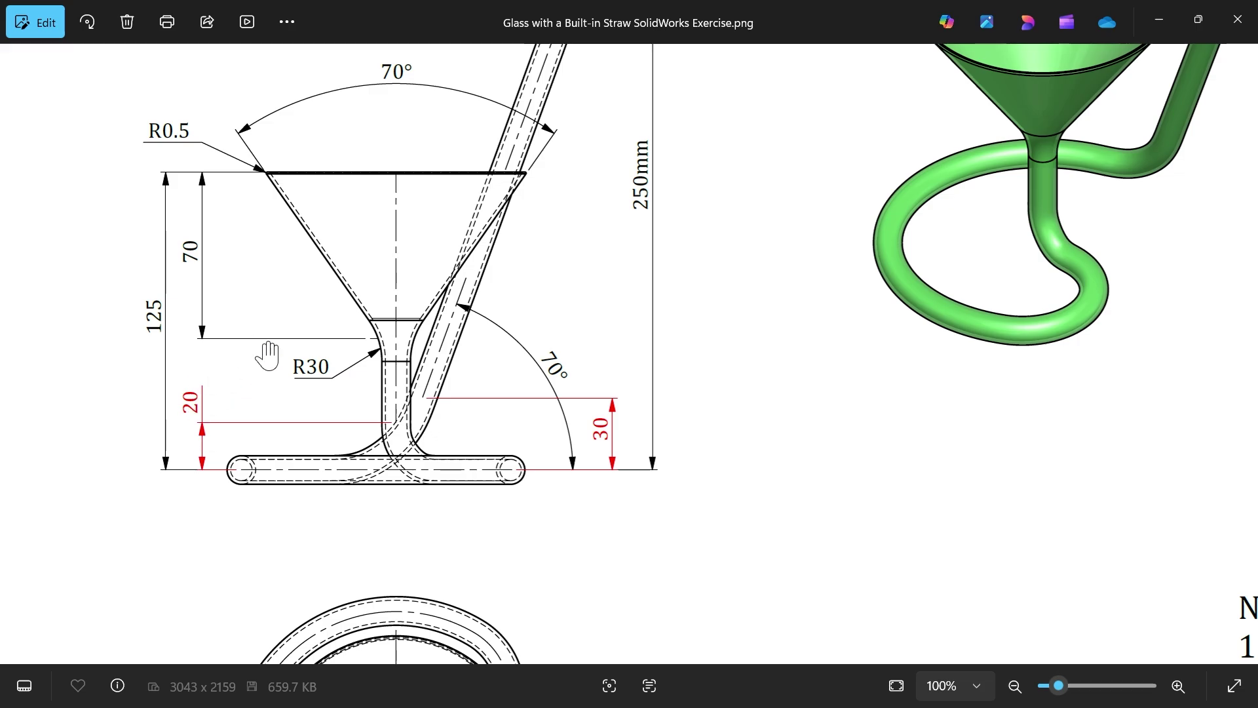
scroll(404, 433, "down", 5)
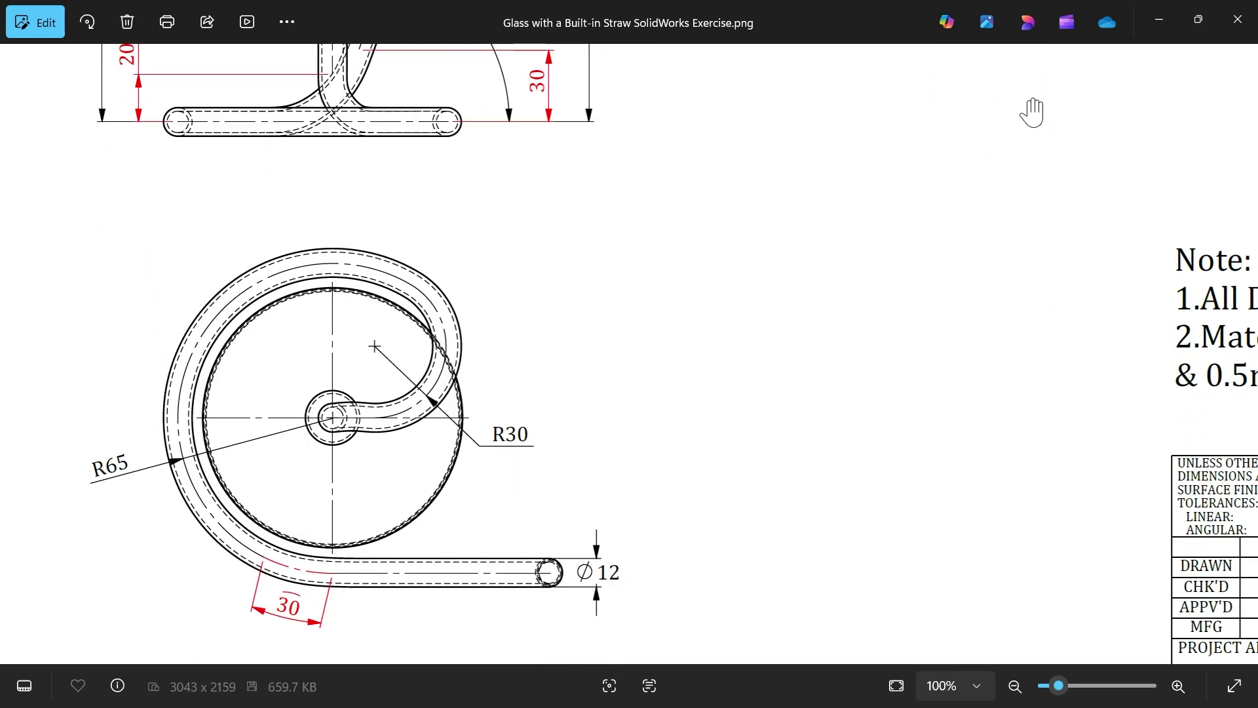
Step: On a Front Plane sketch, draw a horizontal centerline and a sloped two-part centerline from the origin
left_click(1159, 19)
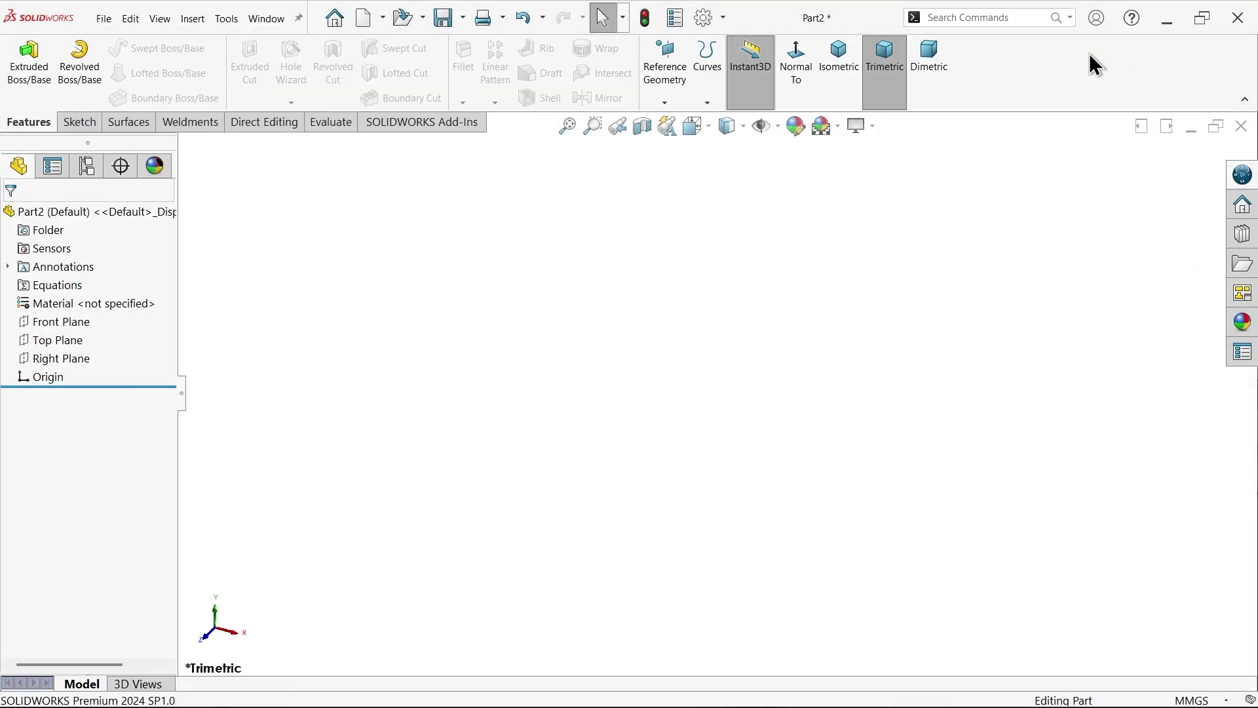
left_click(63, 321)
left_click(83, 313)
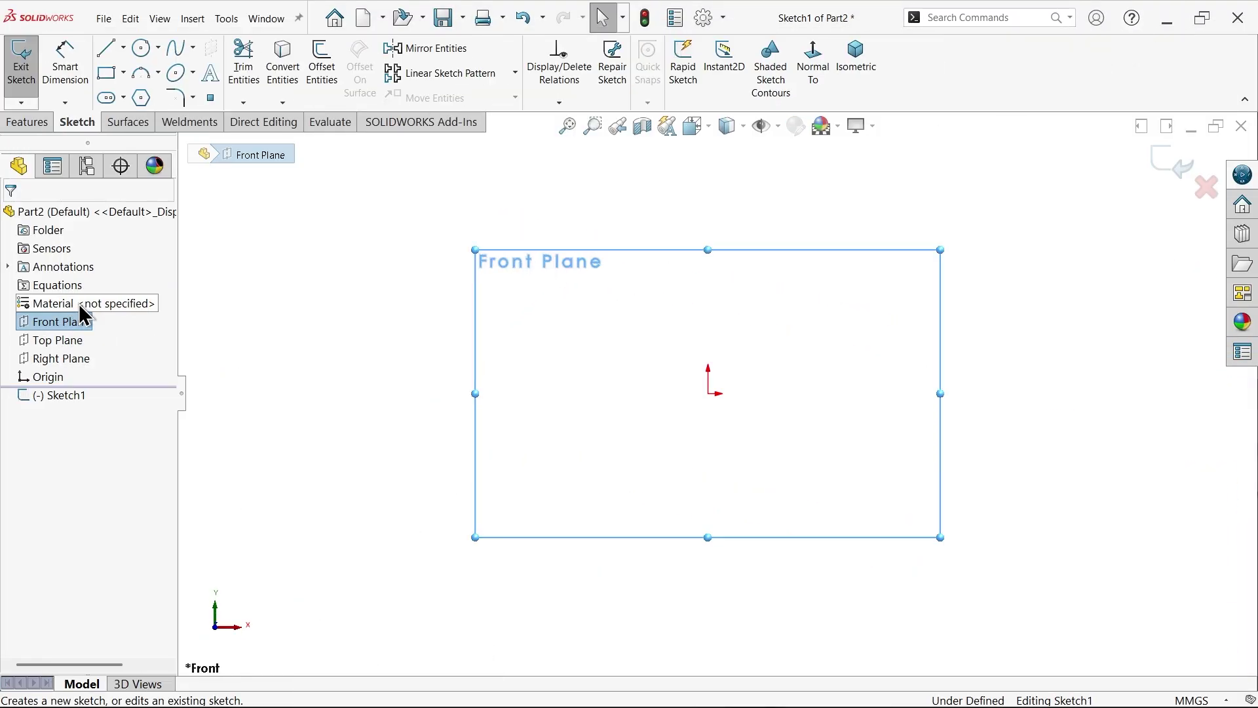
left_click(123, 48)
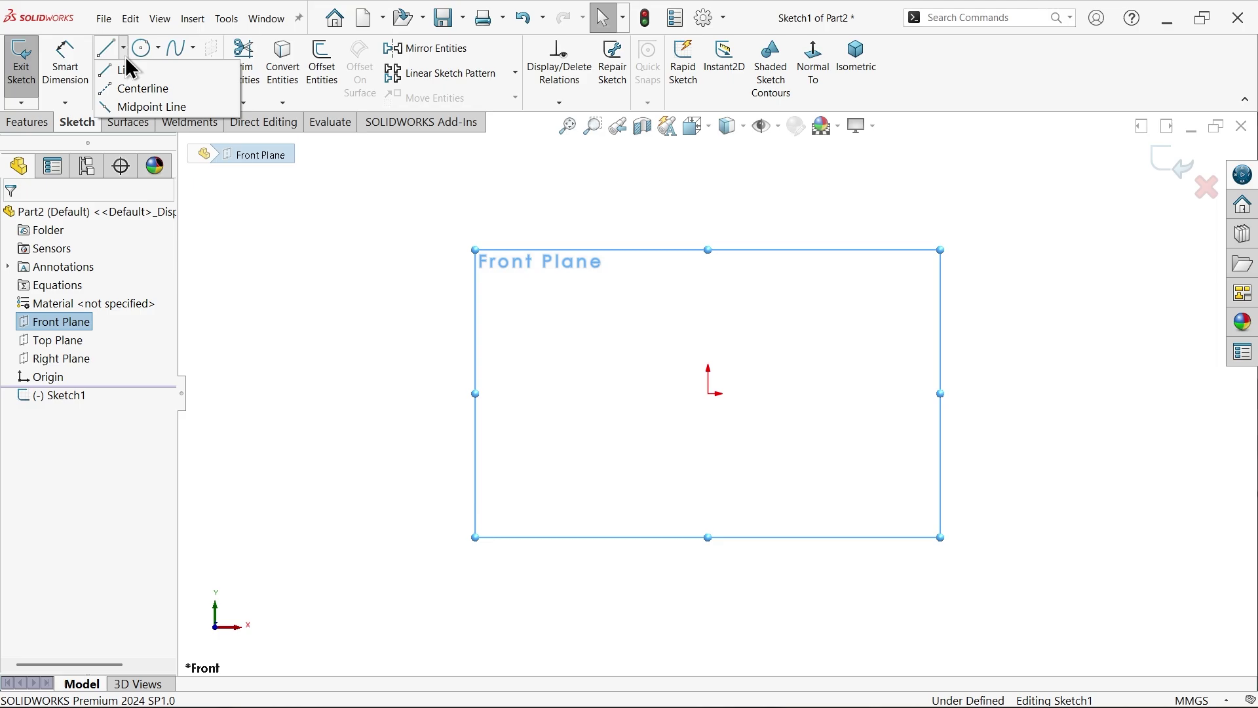
left_click(137, 87)
left_click(707, 393)
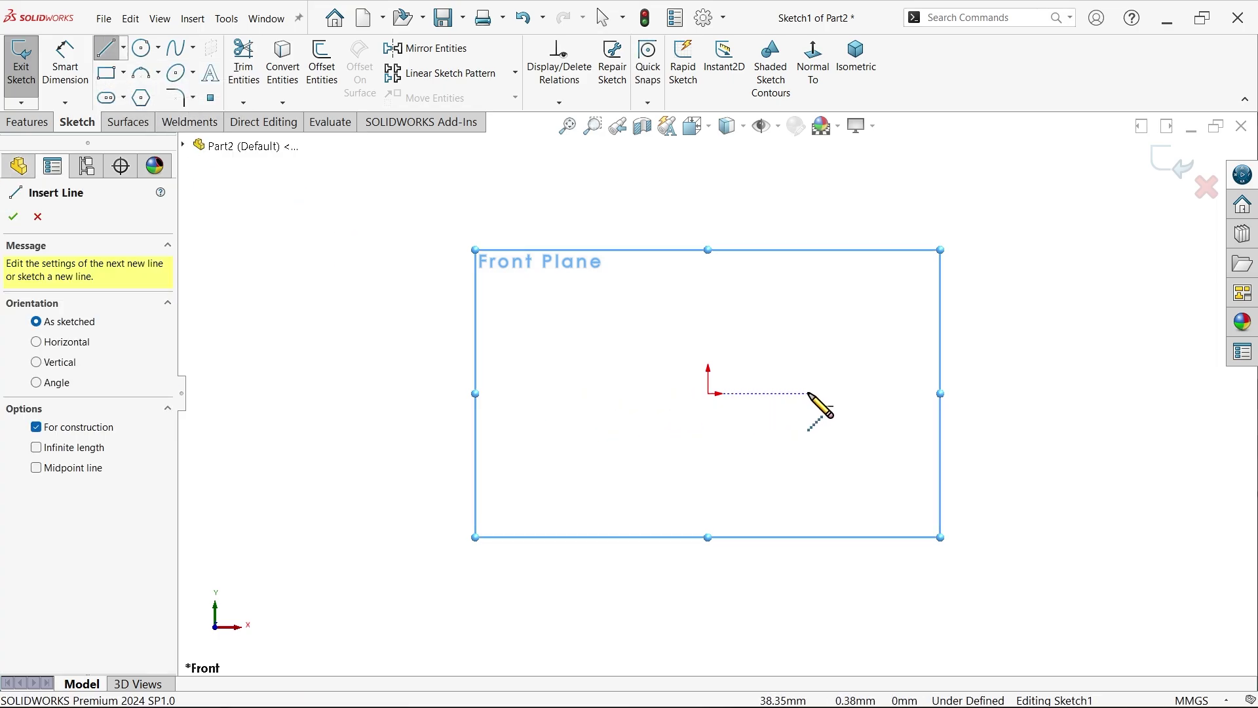
left_click(836, 392)
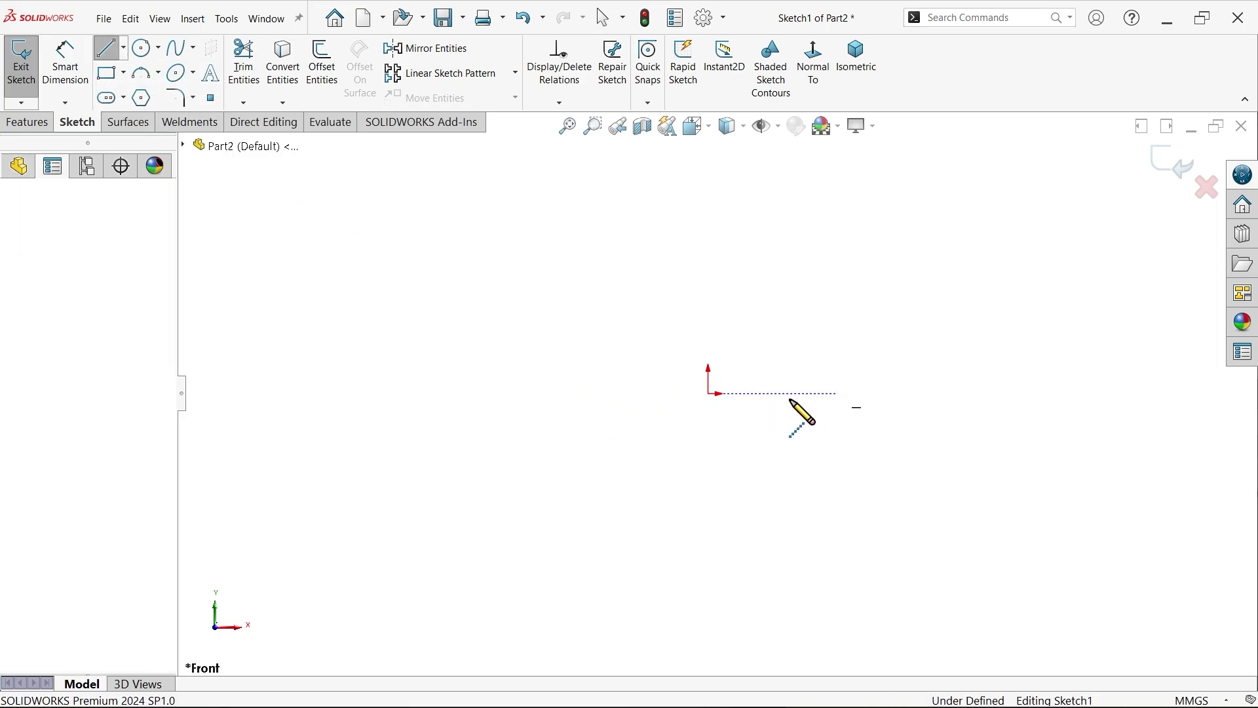
left_click(708, 393)
left_click(734, 313)
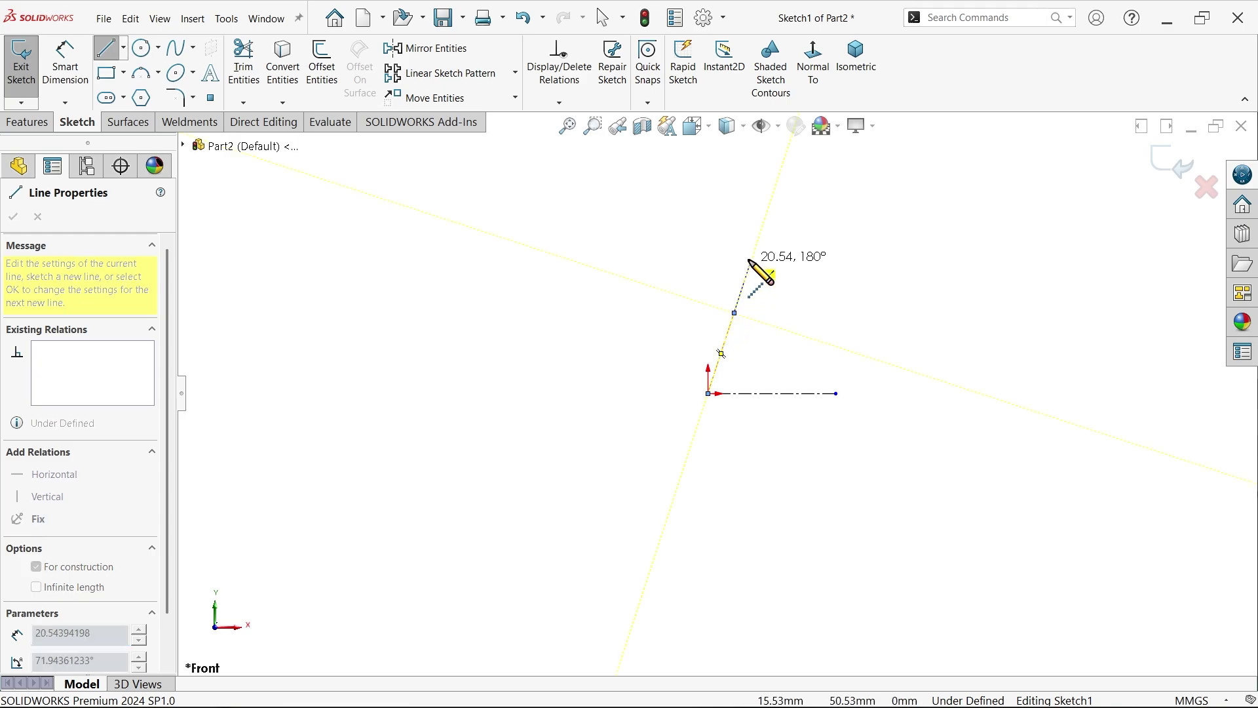
left_click(783, 169)
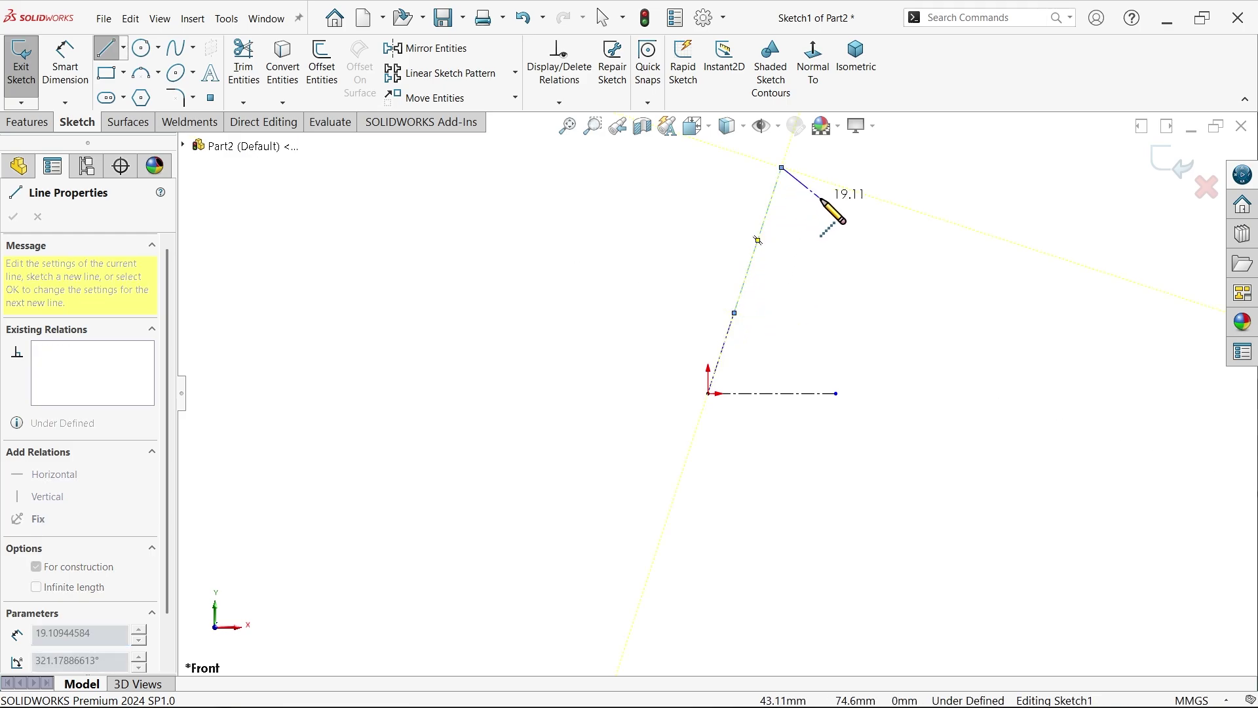
right_click(826, 200)
left_click(854, 210)
Step: Convert the upper sloped segment from construction geometry to a solid line
left_click(761, 232)
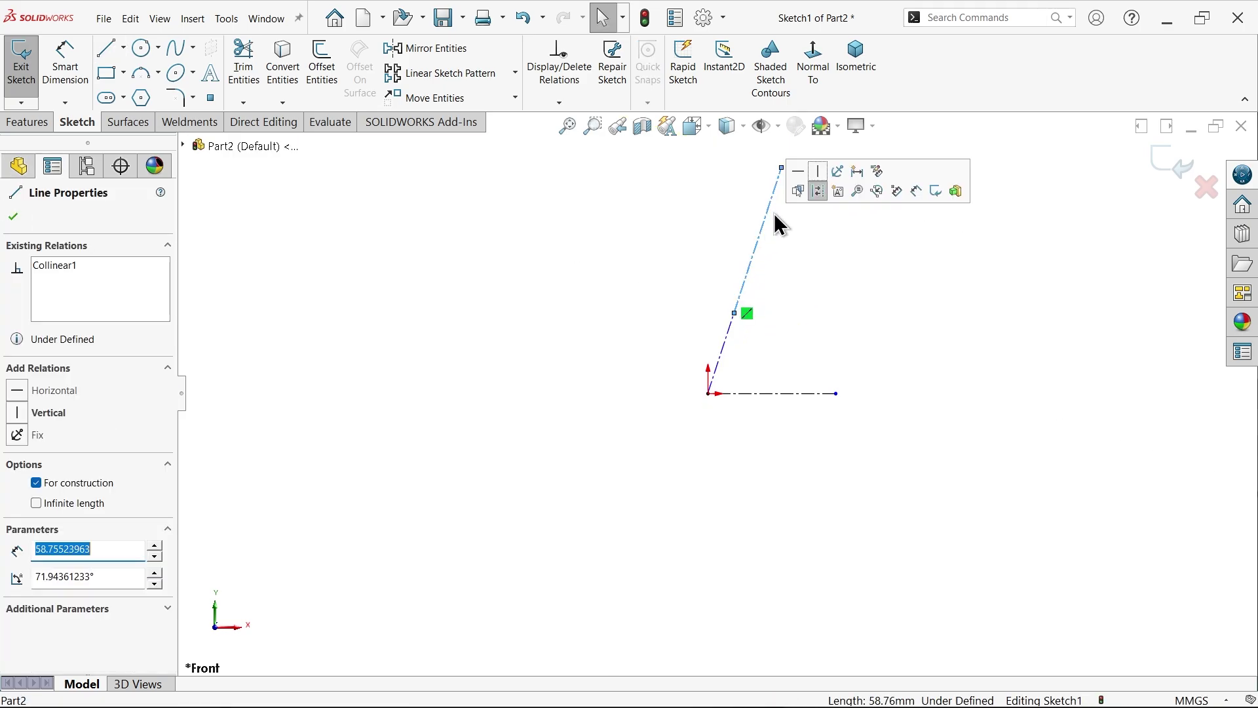
left_click(818, 191)
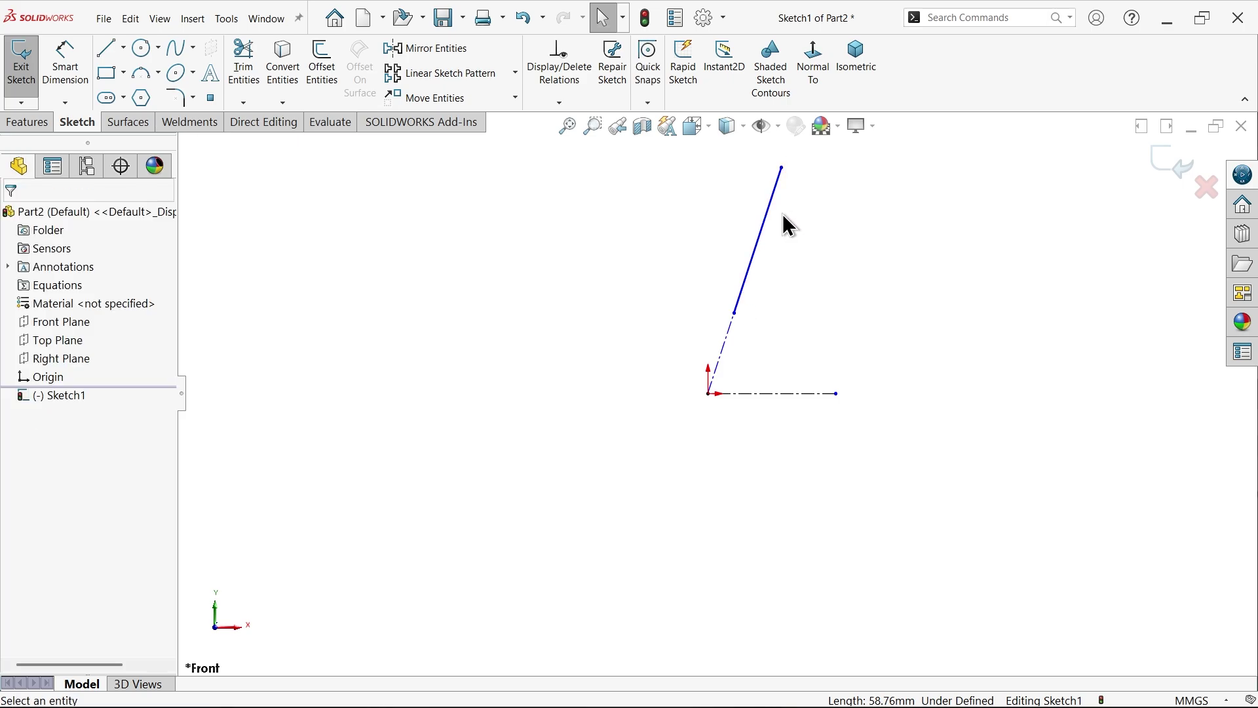
scroll(783, 215, "down", 2)
left_click(66, 66)
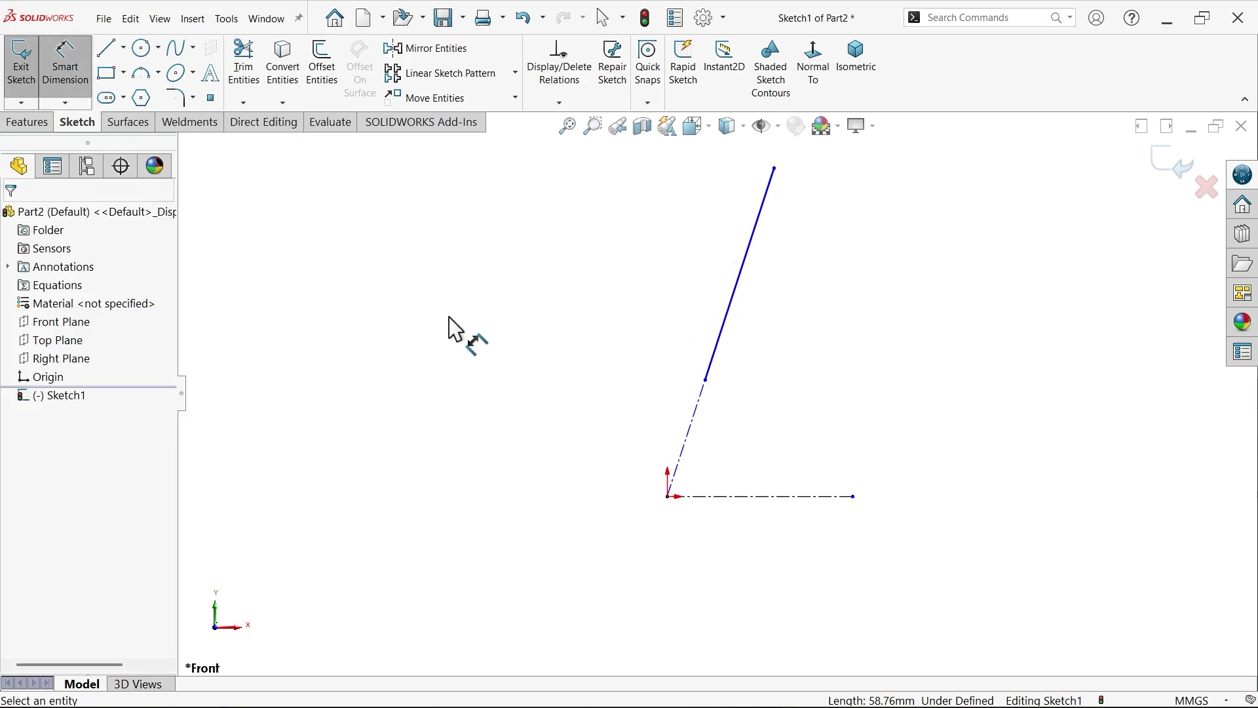
Step: Dimension the sloped line at 70° to the horizontal centerline
left_click(714, 361)
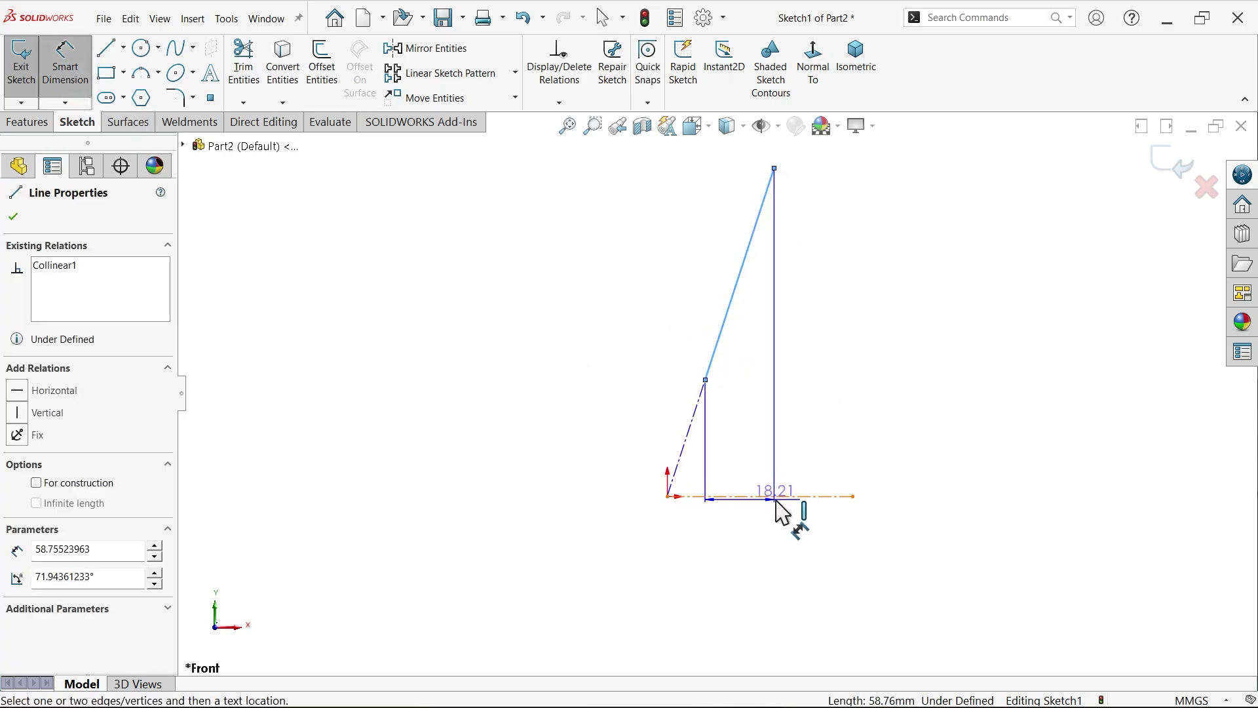
left_click(776, 499)
left_click(809, 418)
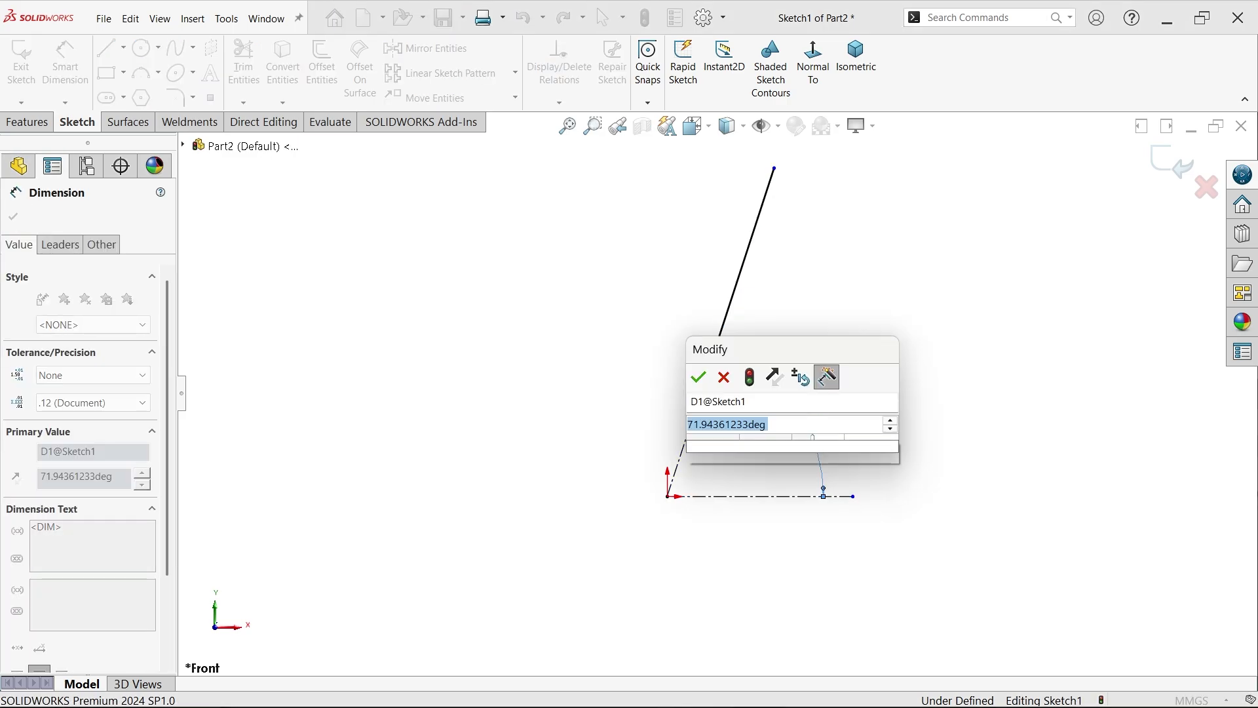
type("70")
left_click(698, 376)
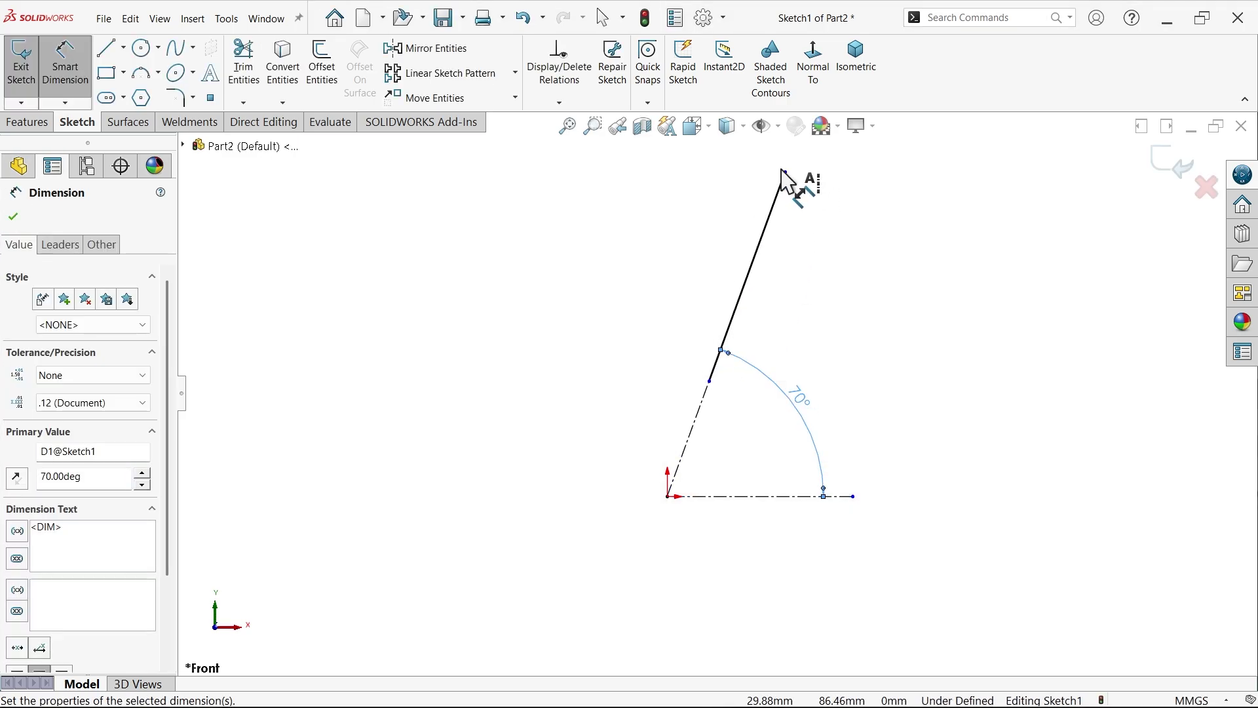
Step: Set the profile's overall height to 250 mm and the wall's start point 30 mm above the origin
left_click(785, 172)
left_click(807, 497)
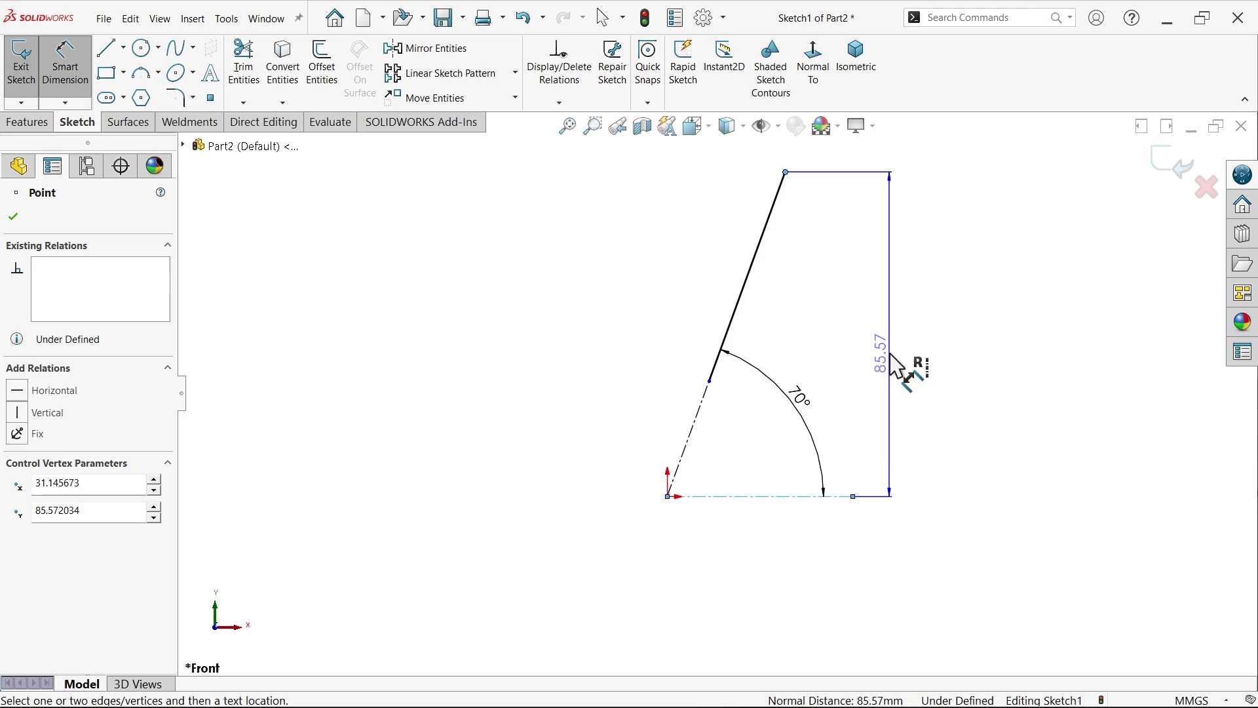
left_click(895, 364)
type("250")
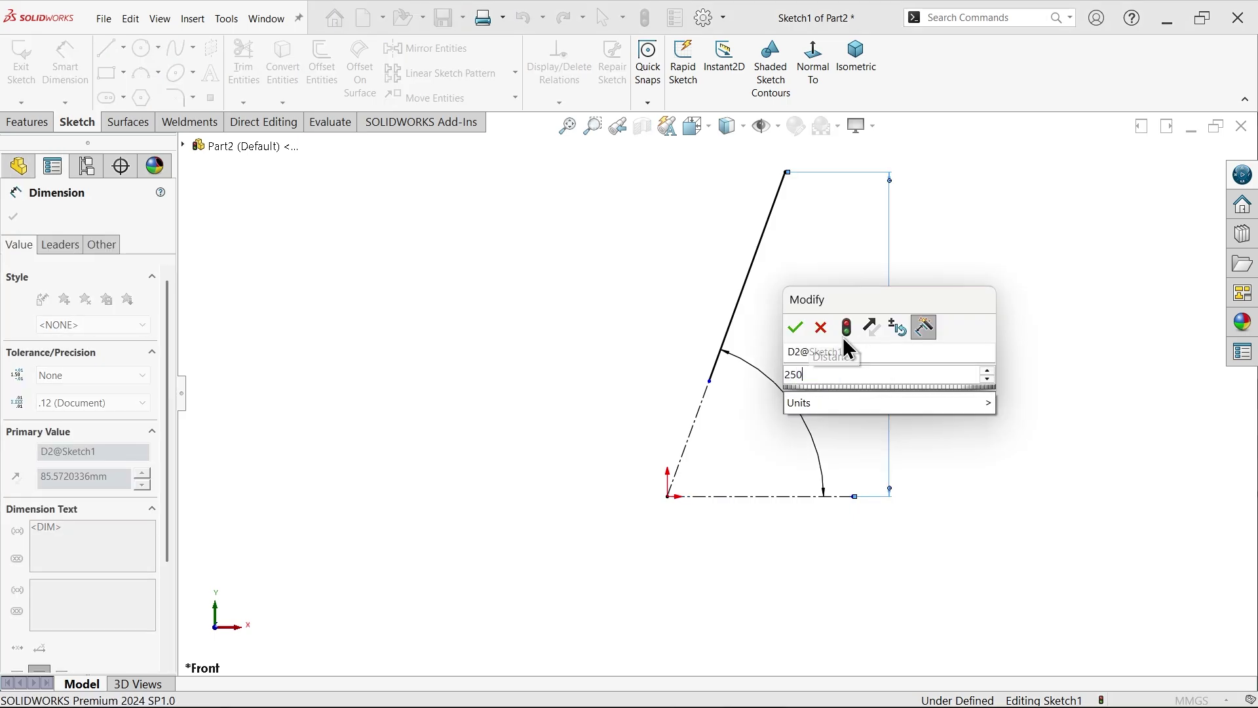
left_click(796, 327)
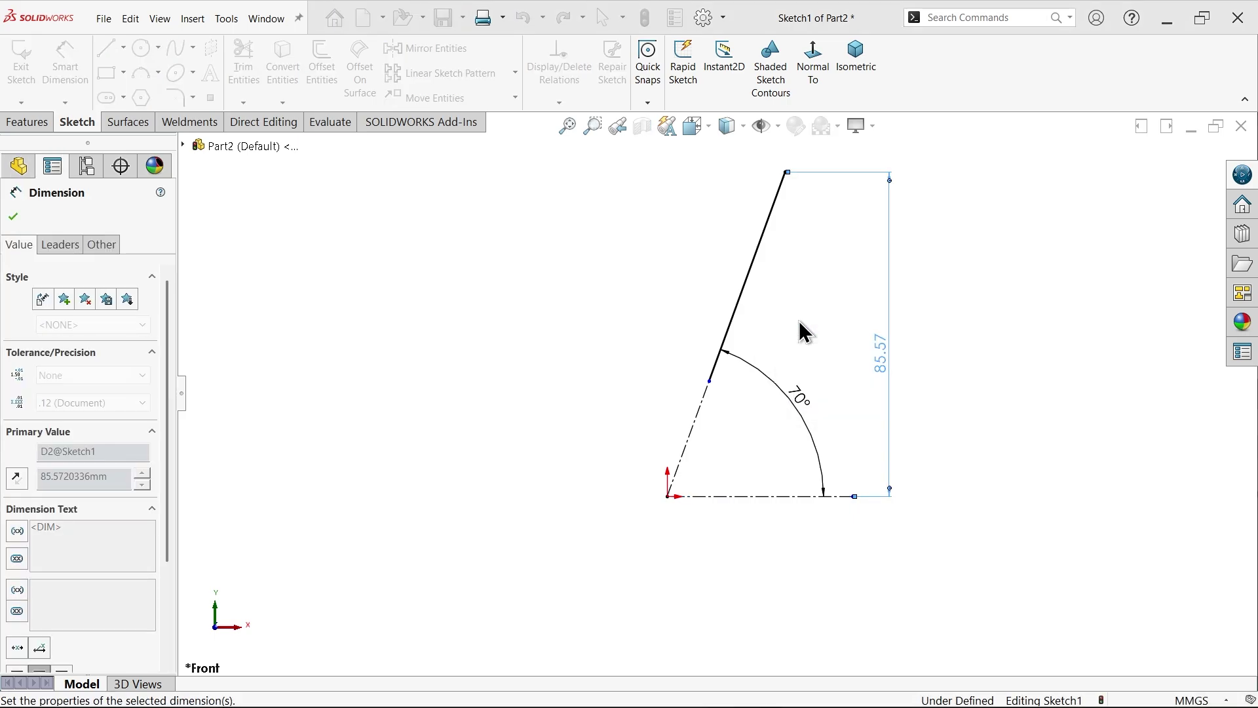
left_click(709, 382)
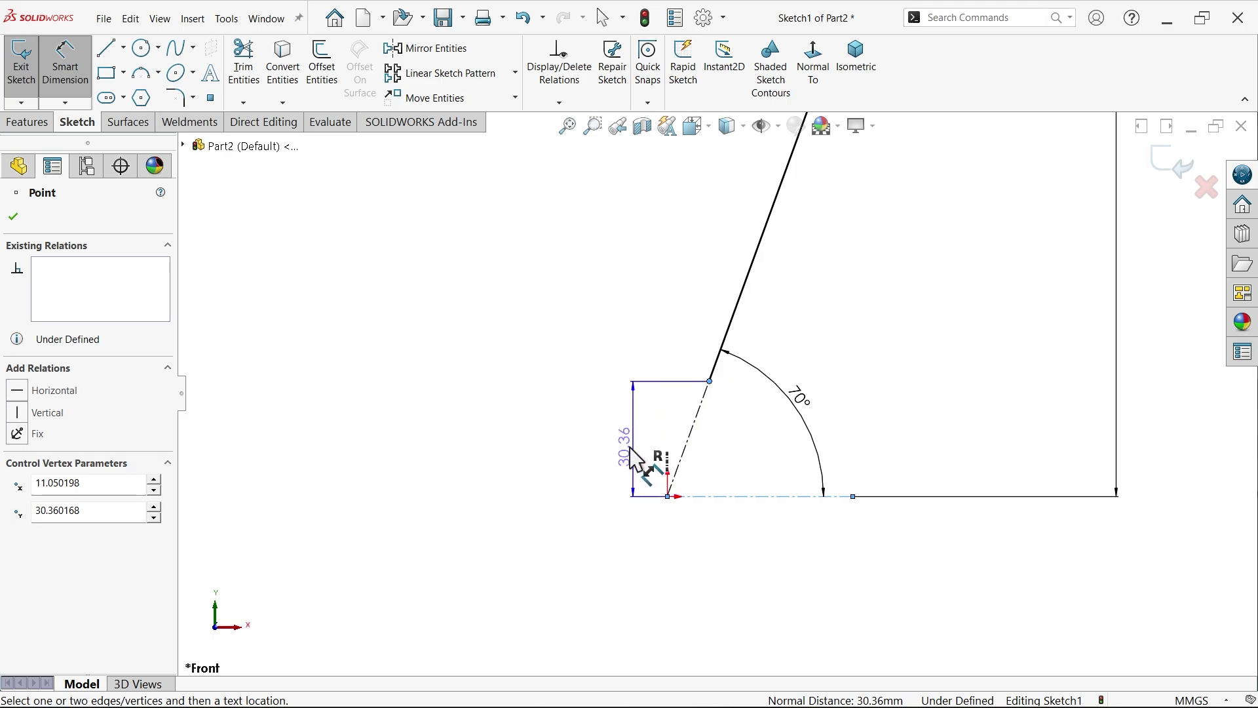
left_click(610, 452)
type("30")
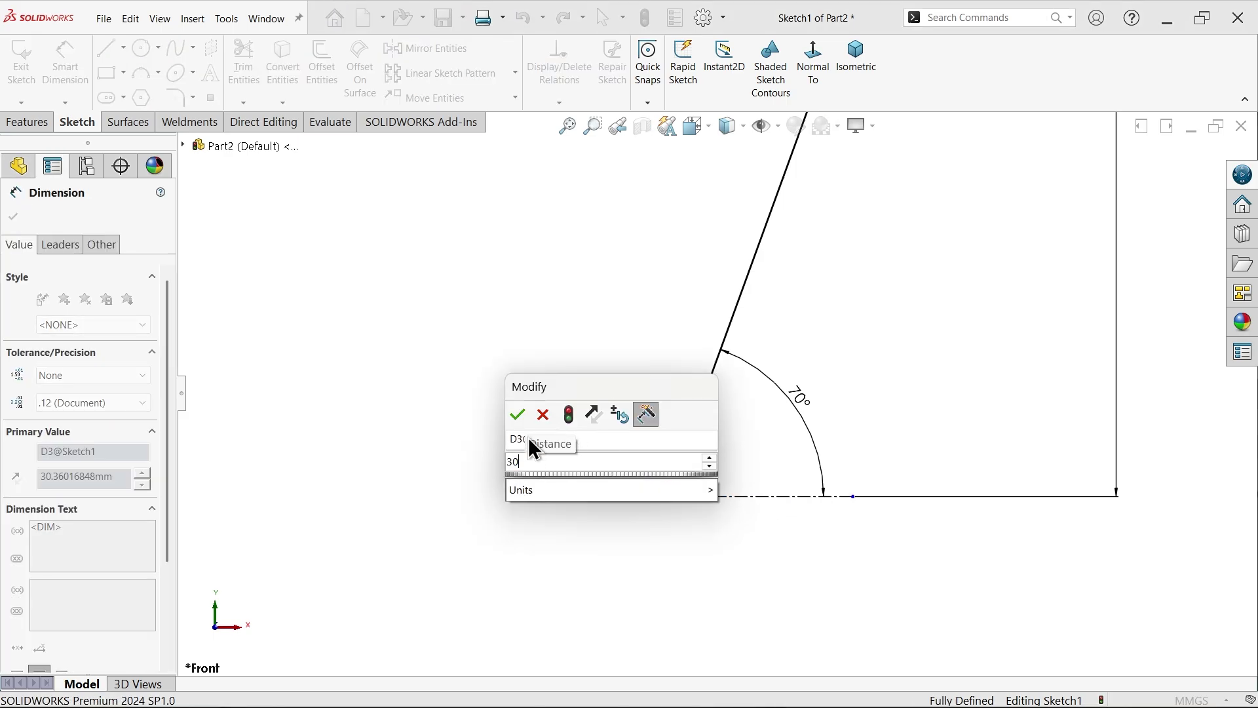
left_click(518, 414)
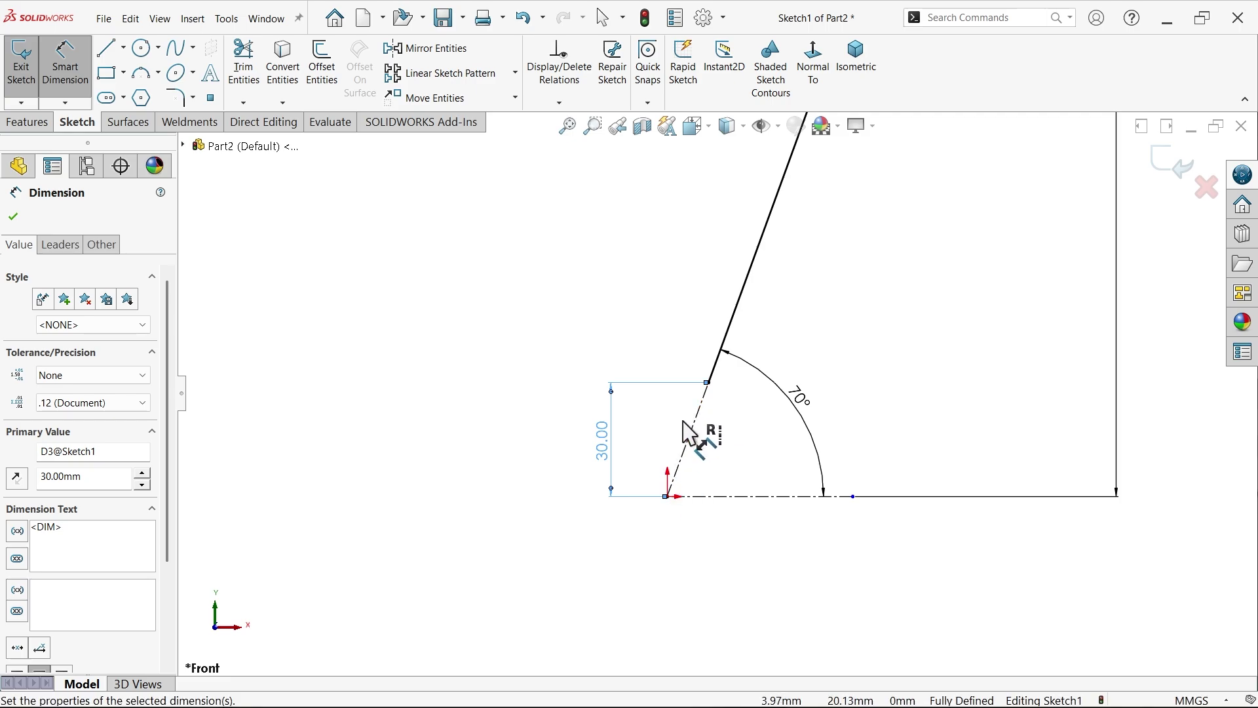
scroll(692, 429, "up", 4)
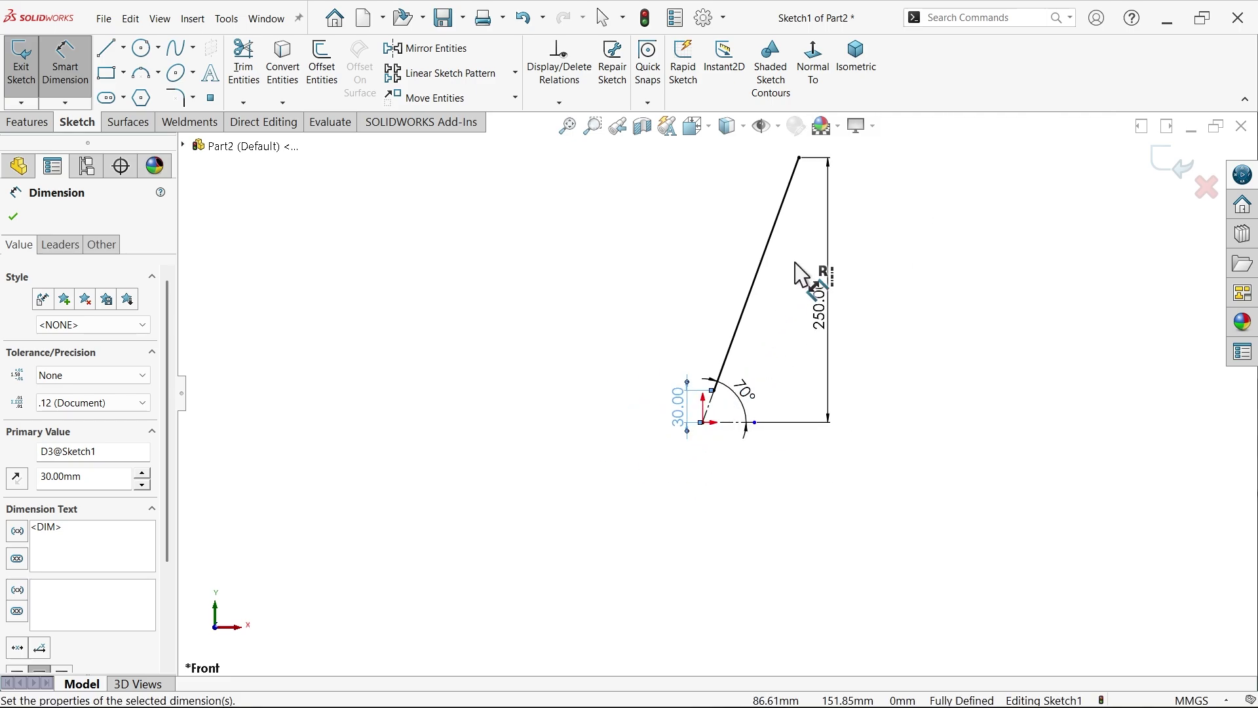
scroll(805, 259, "down", 3)
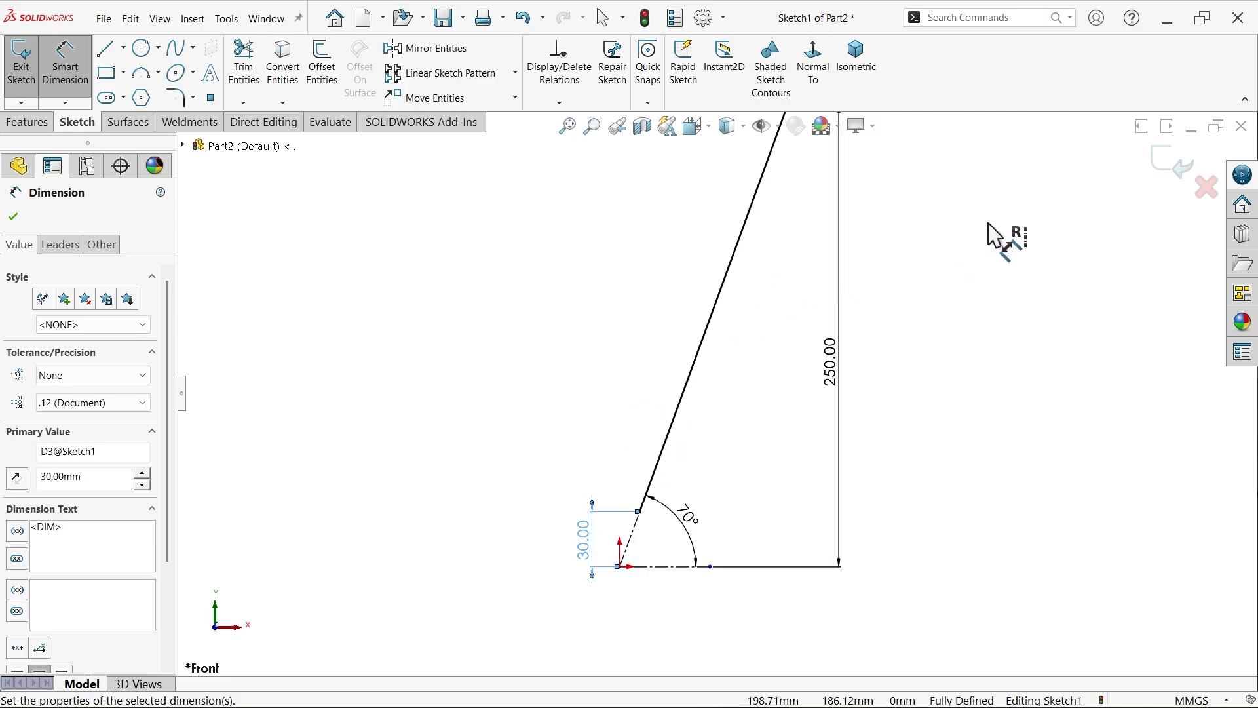
Step: Close Sketch1 and draw an L-shaped centerline down and across from the origin on the Top Plane
left_click(1166, 164)
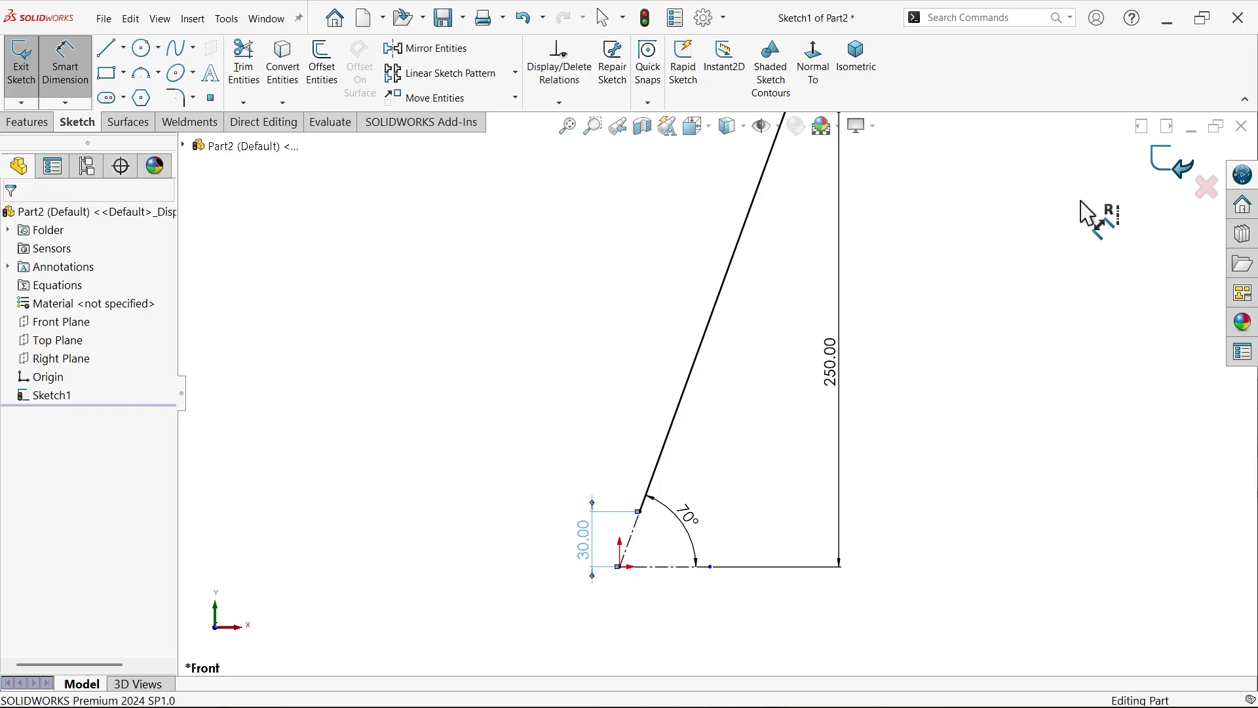
left_click(78, 341)
left_click(79, 323)
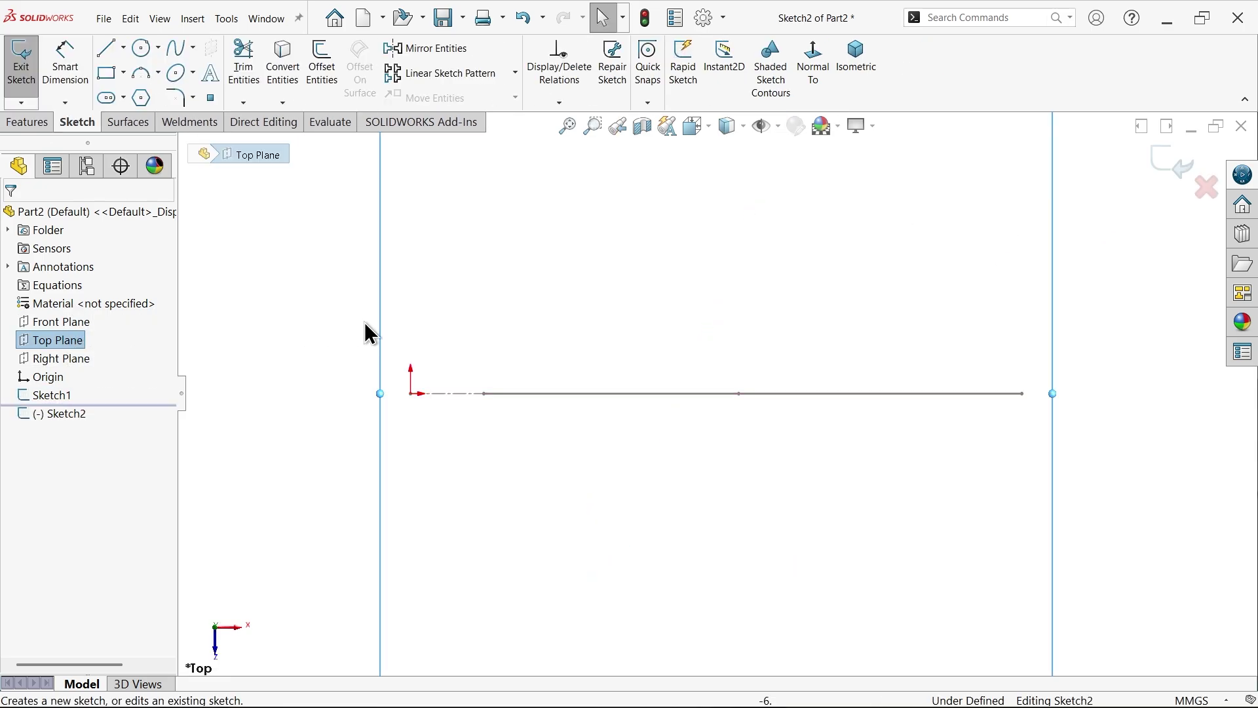
left_click(123, 48)
left_click(135, 87)
scroll(714, 505, "down", 3)
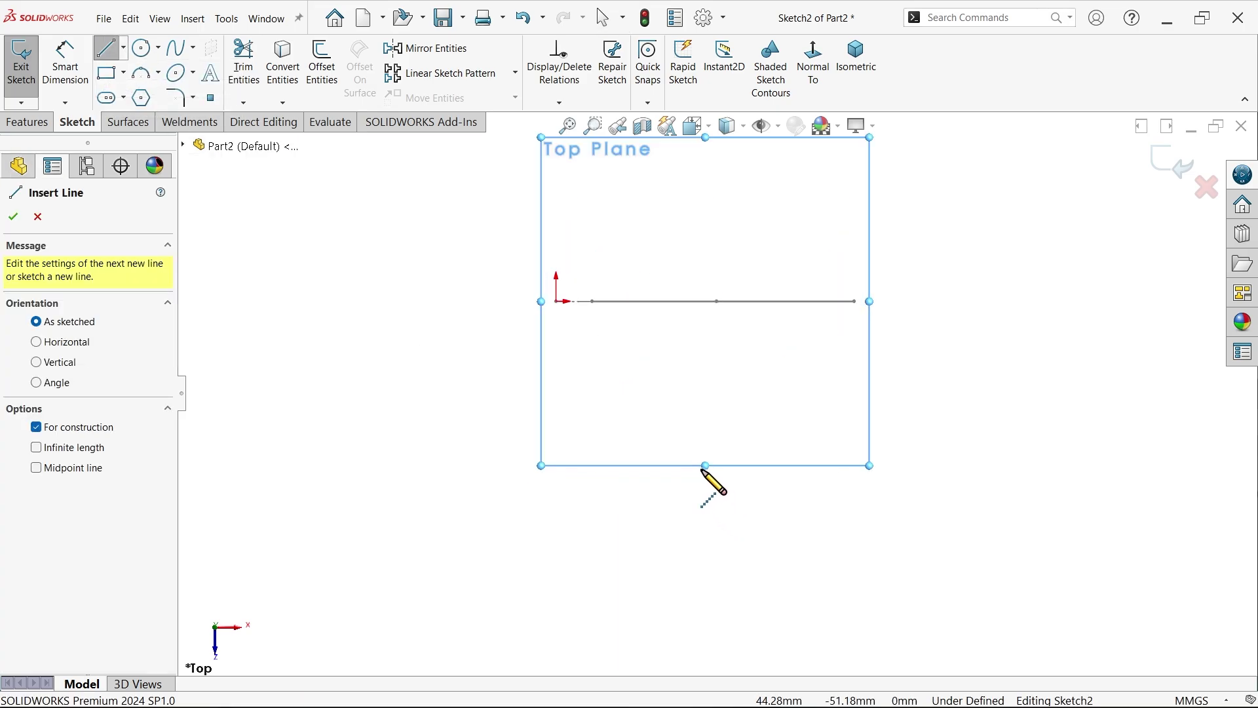
left_click(556, 301)
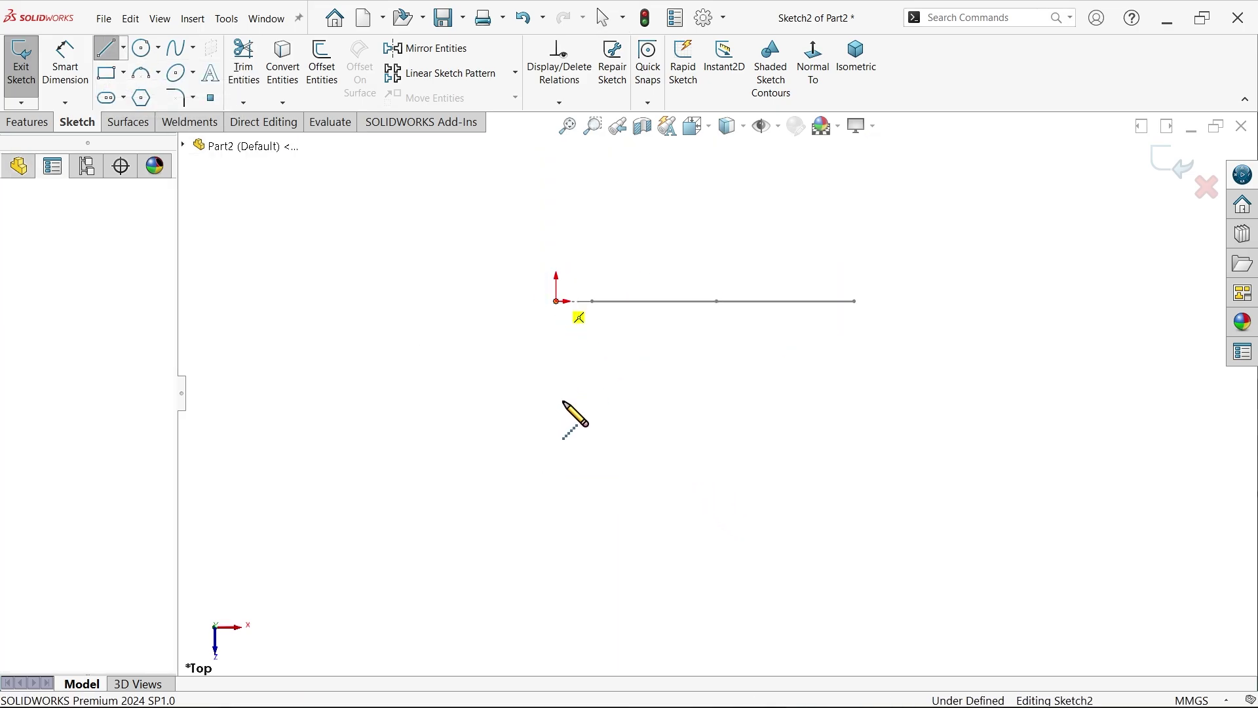
left_click(556, 469)
left_click(618, 469)
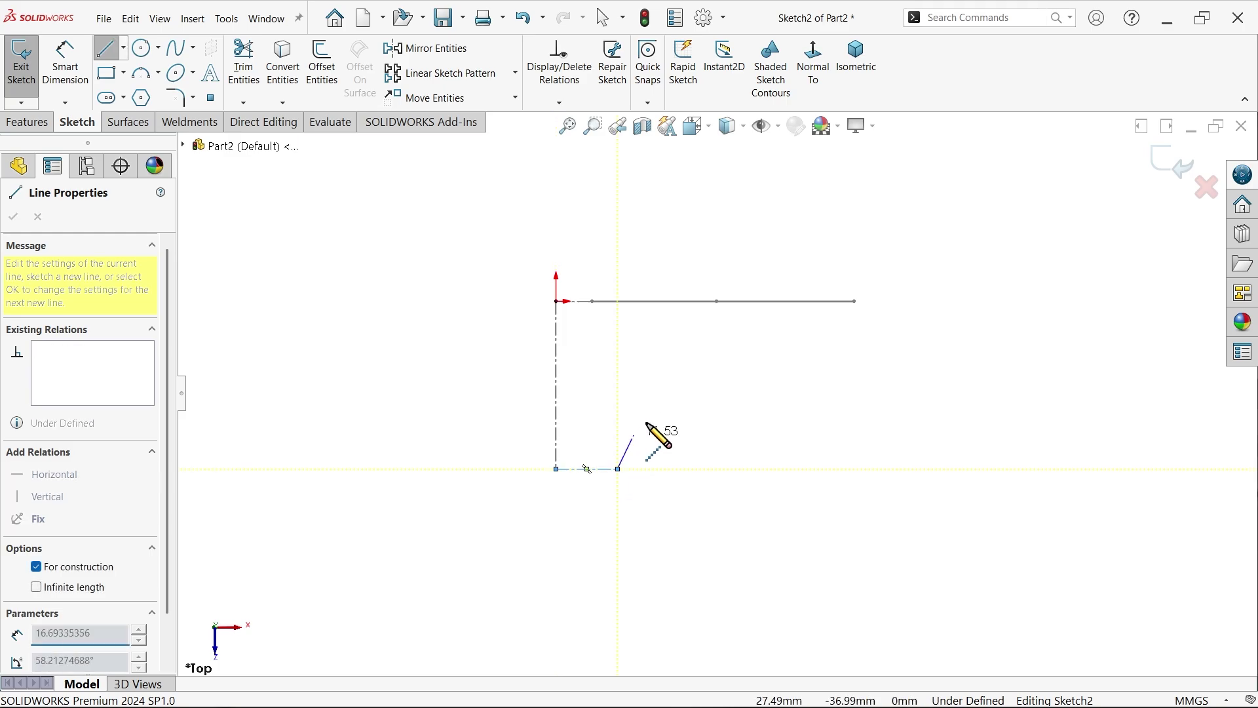
right_click(654, 432)
left_click(710, 432)
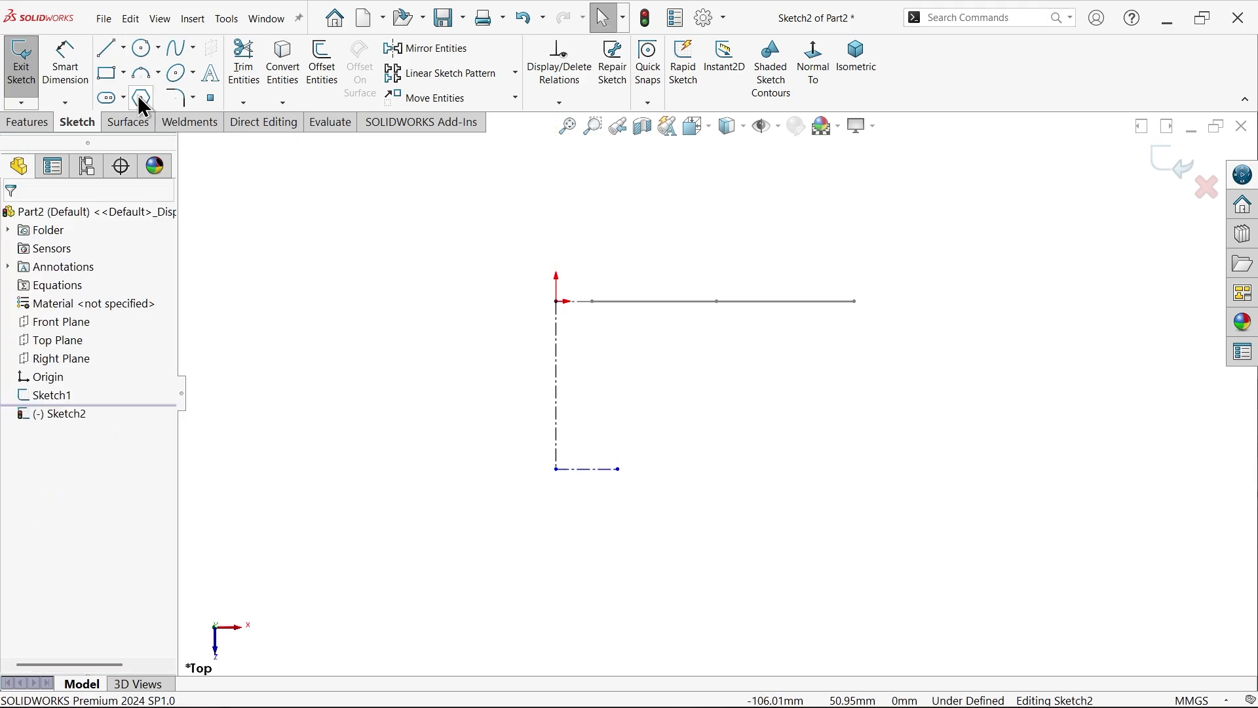
Step: Dimension the vertical centerline to 65 mm
left_click(66, 62)
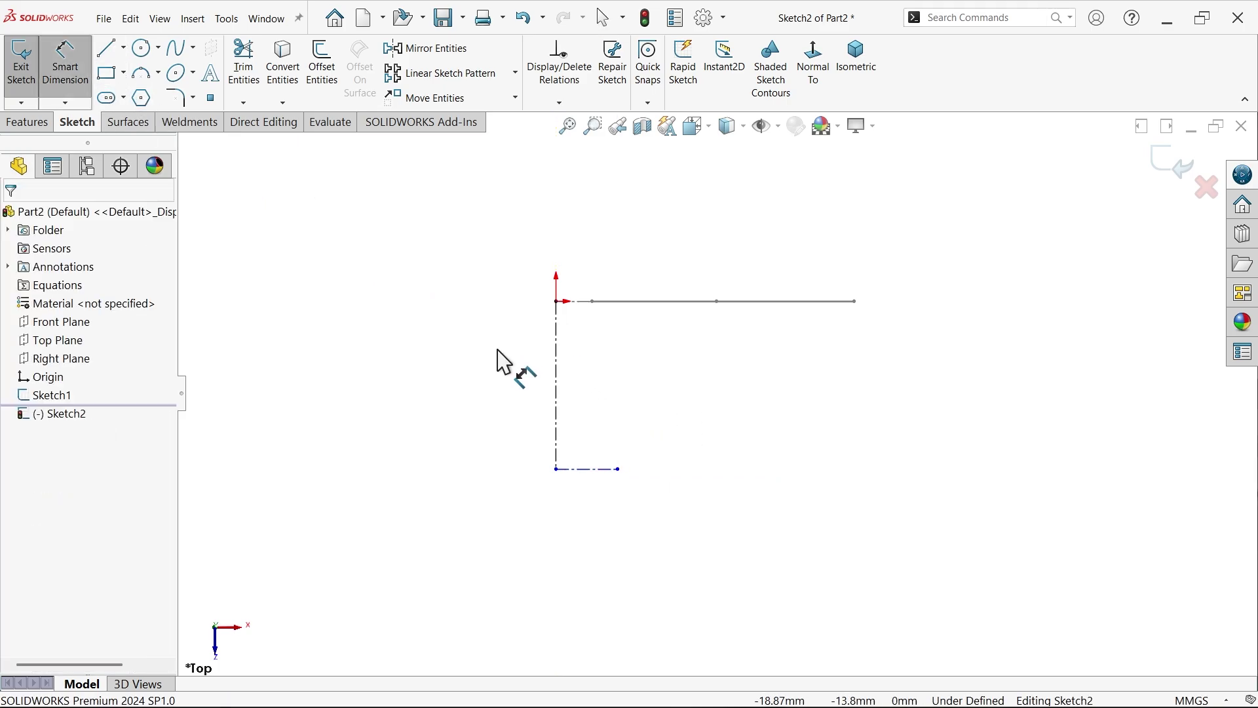
left_click(557, 399)
left_click(579, 401)
type("65")
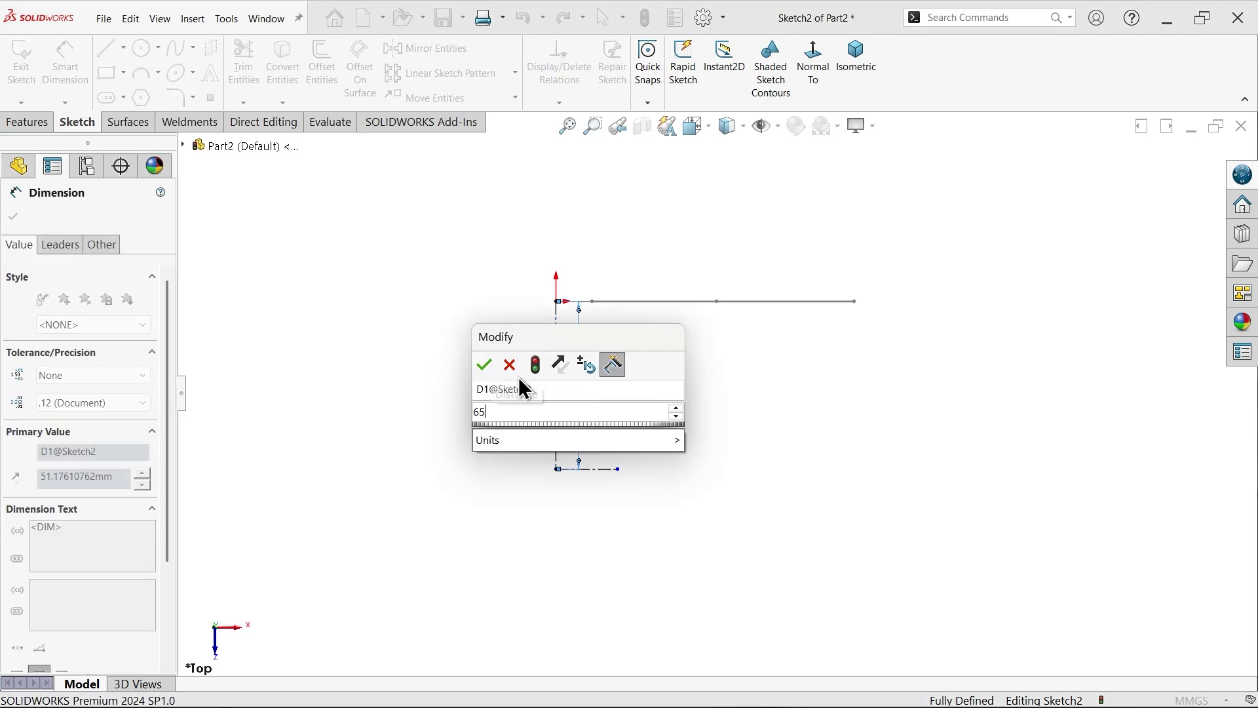
left_click(488, 368)
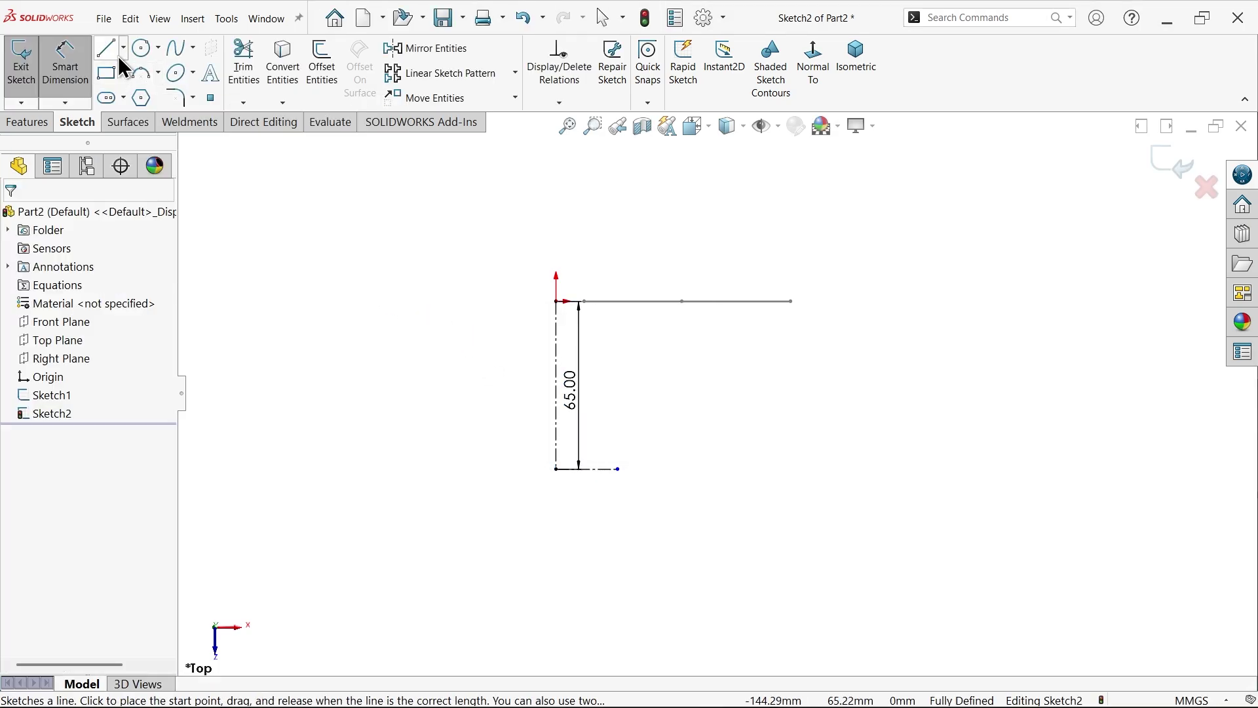
Step: Draw a roughly 202° centerpoint arc centred on the 65 mm line's bottom end
left_click(158, 76)
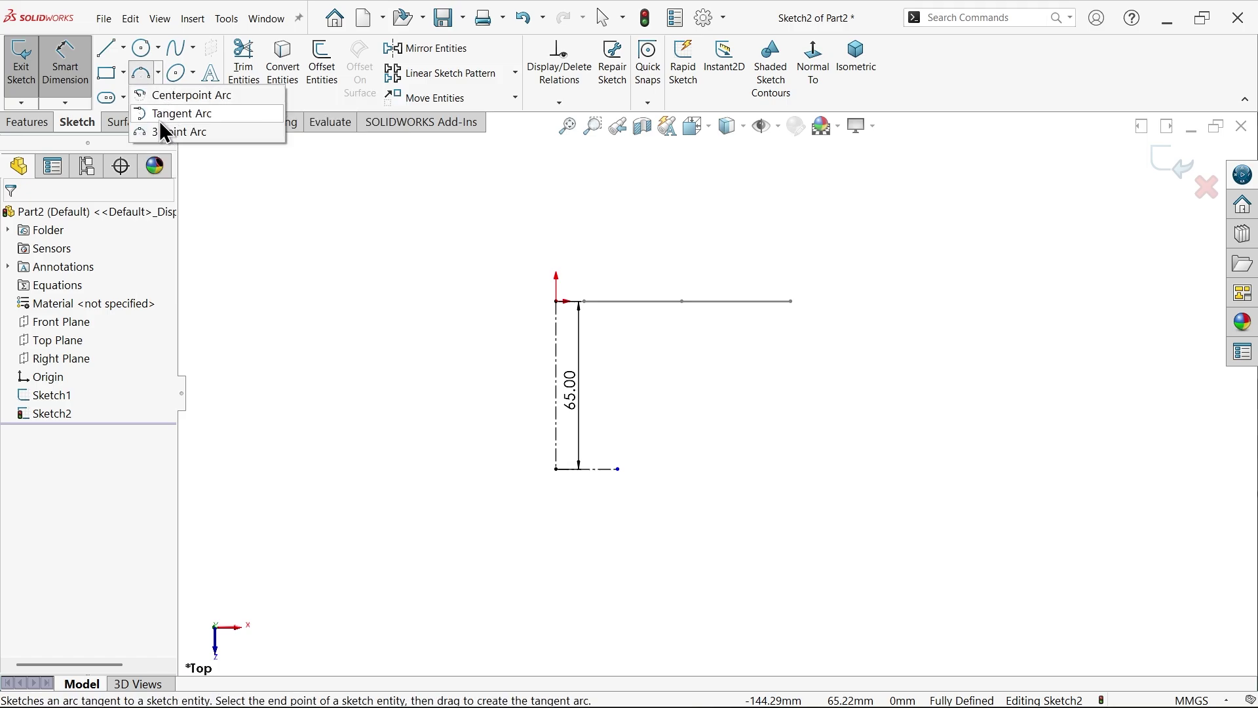
left_click(182, 96)
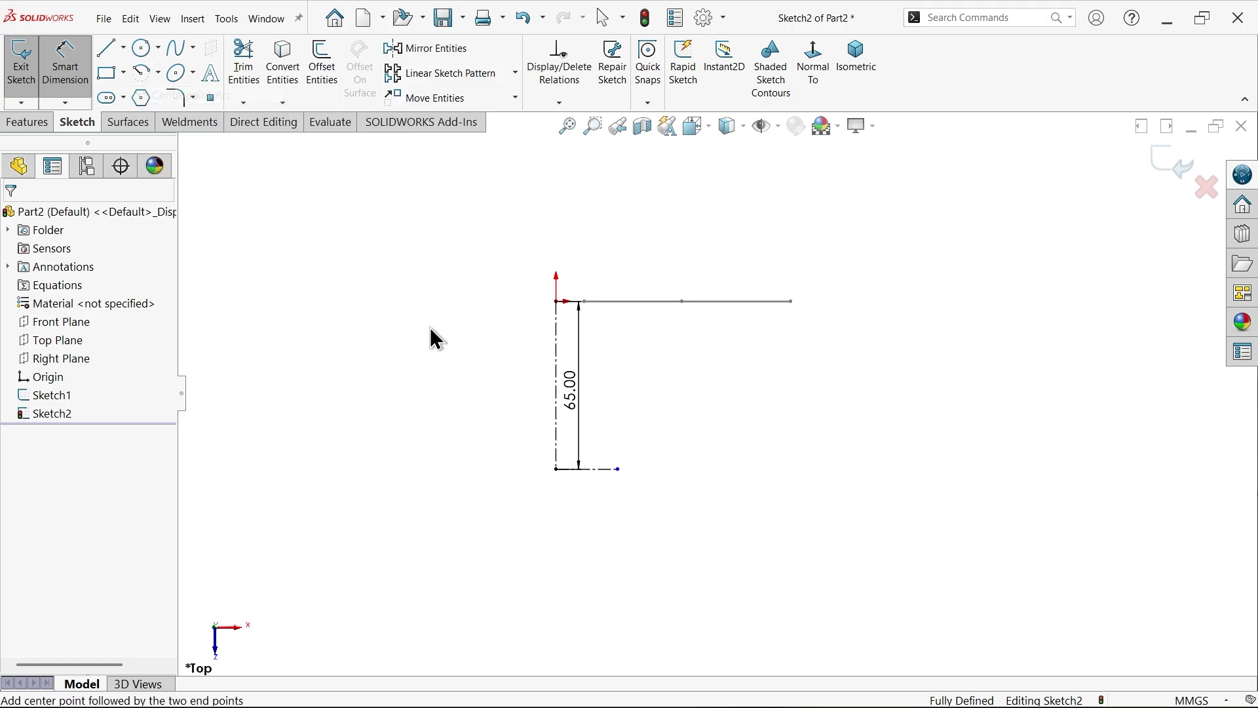
left_click(556, 469)
left_click(491, 314)
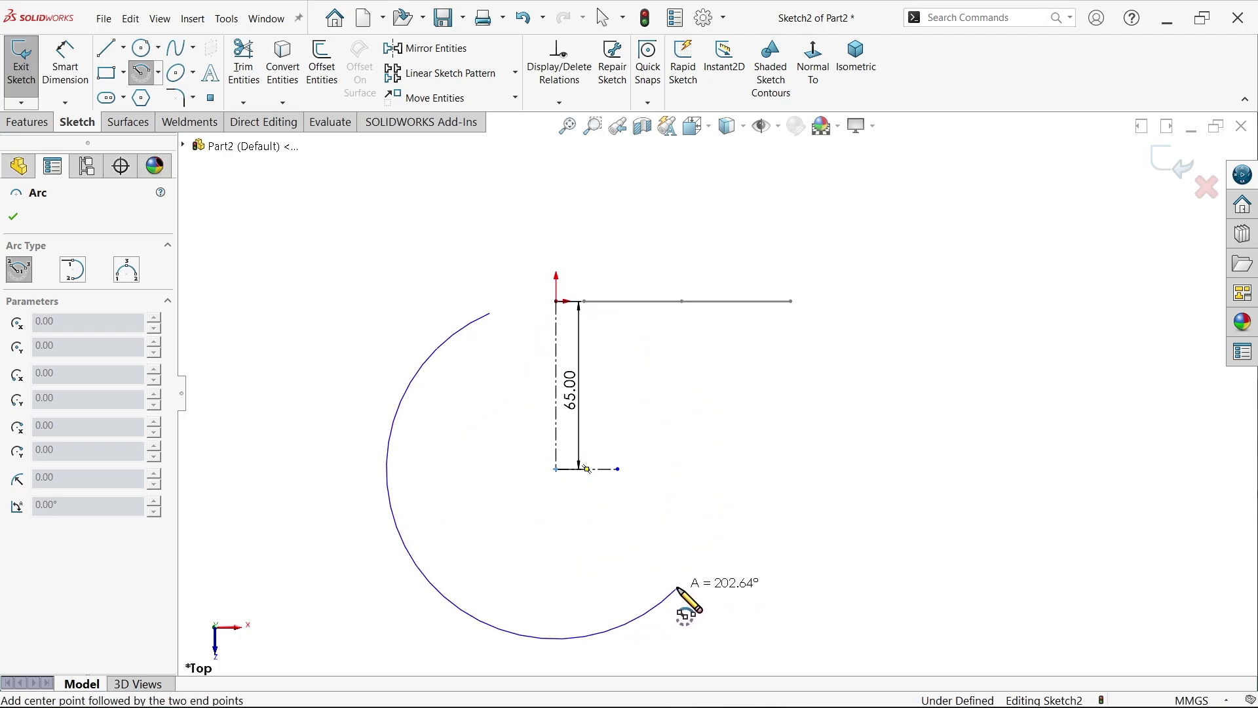
left_click(677, 588)
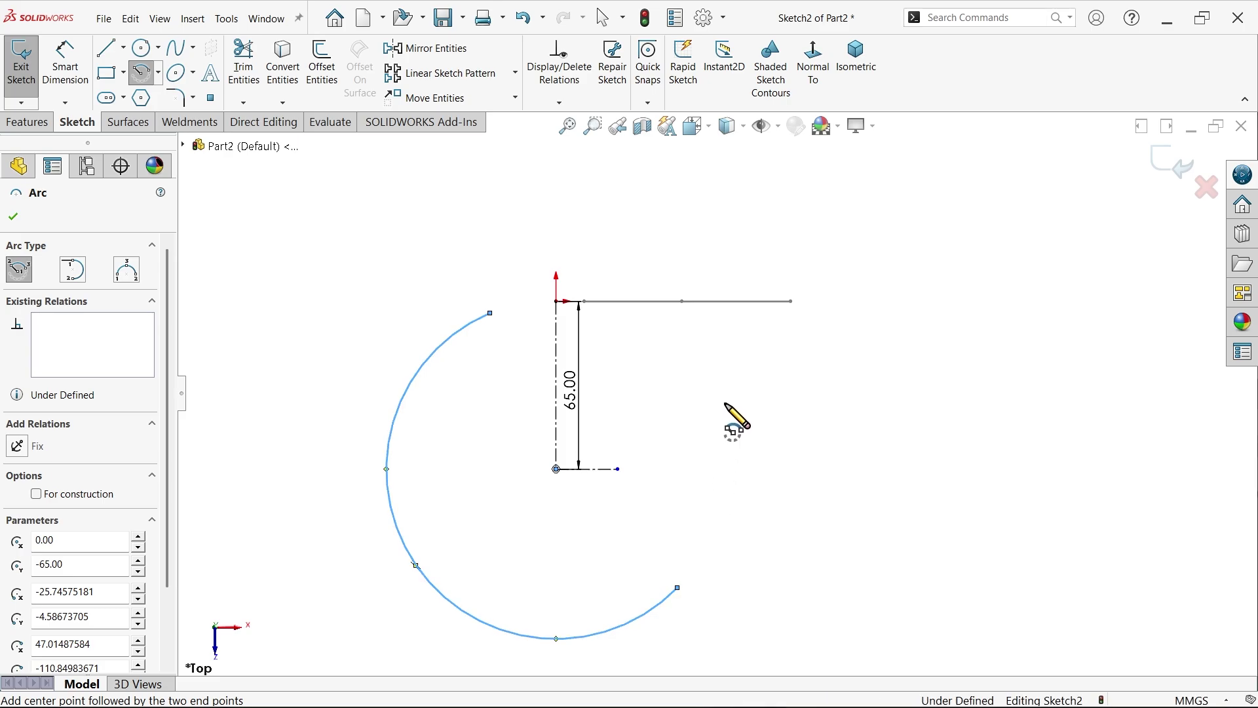
right_click(726, 405)
left_click(777, 418)
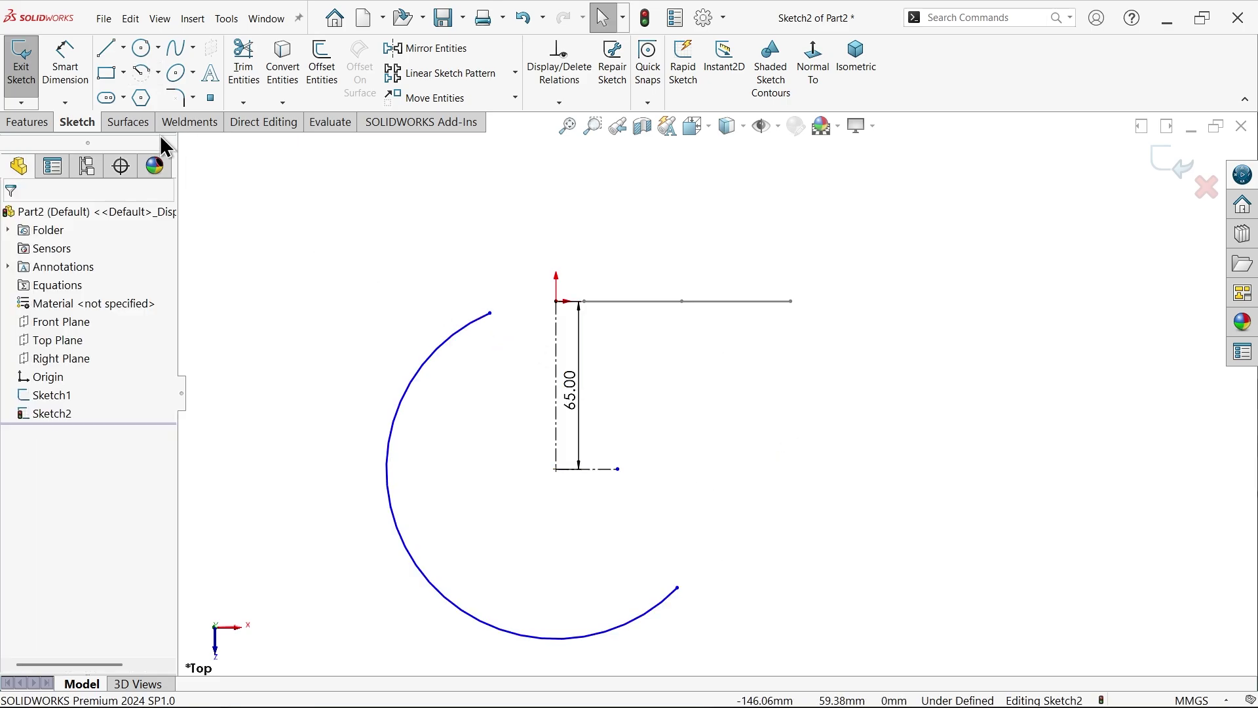
Step: Add a three-point arc from the first arc's upper end to the top of the centerline
left_click(158, 75)
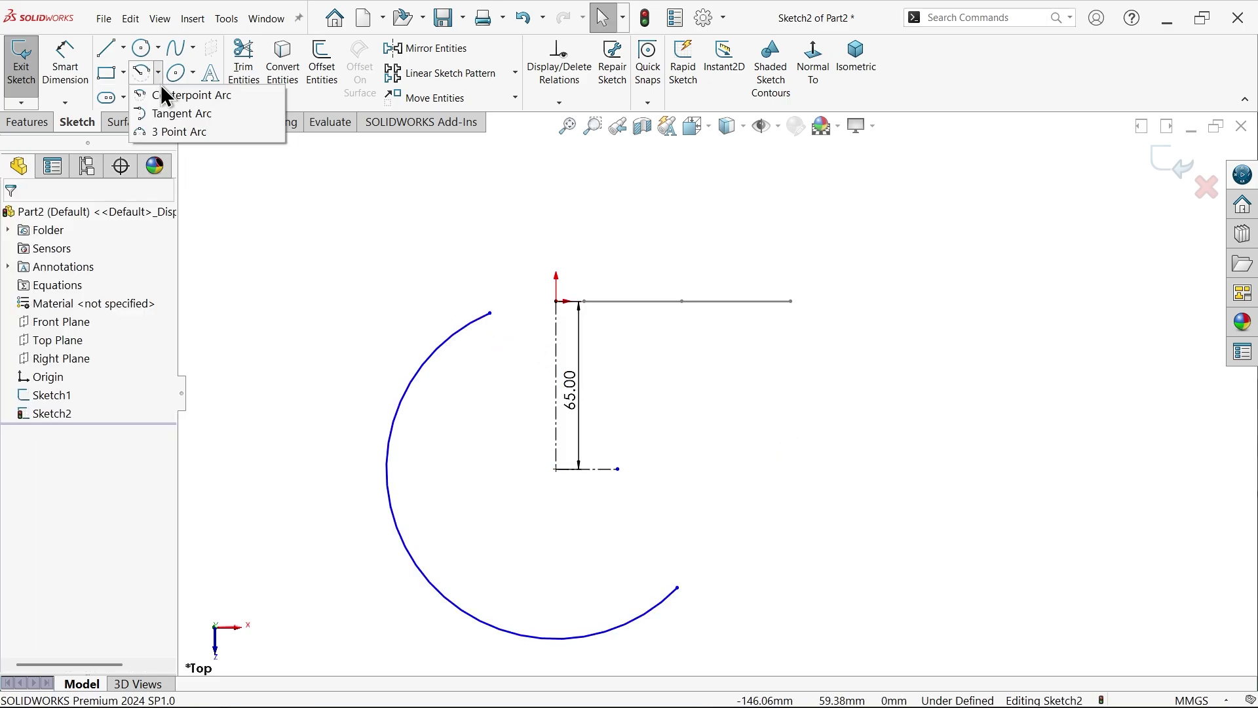
left_click(179, 137)
scroll(519, 321, "down", 4)
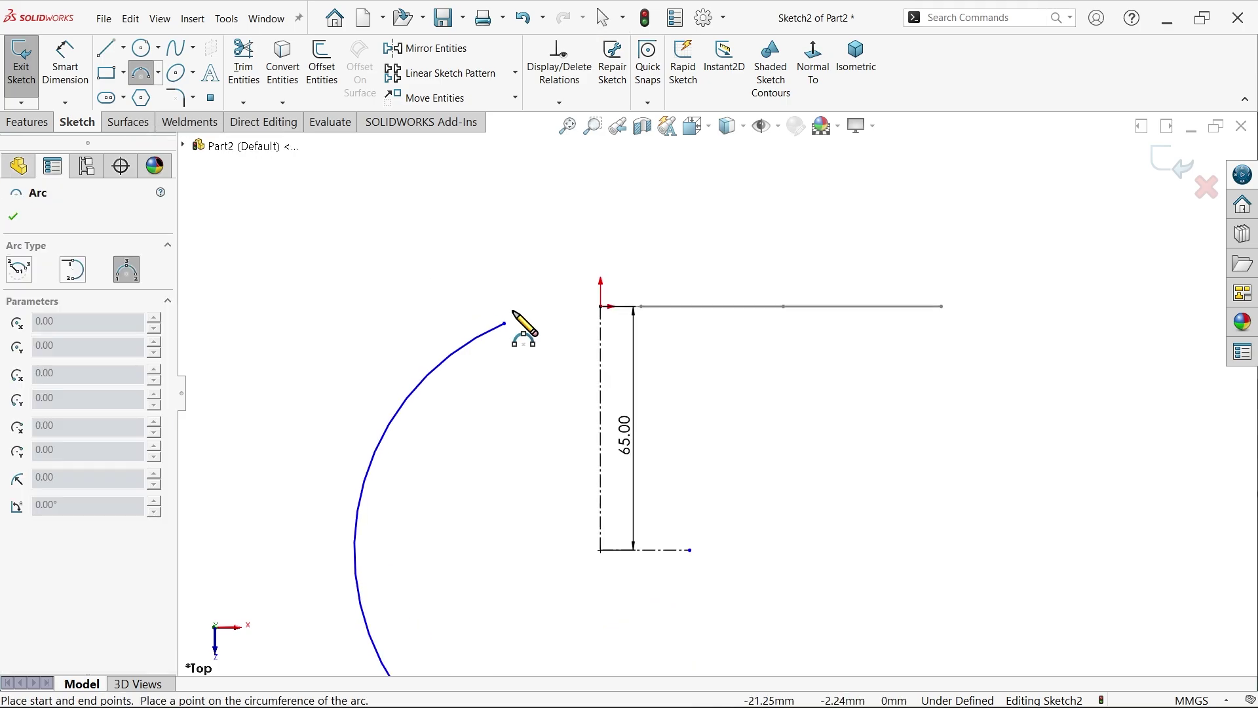
left_click(549, 361)
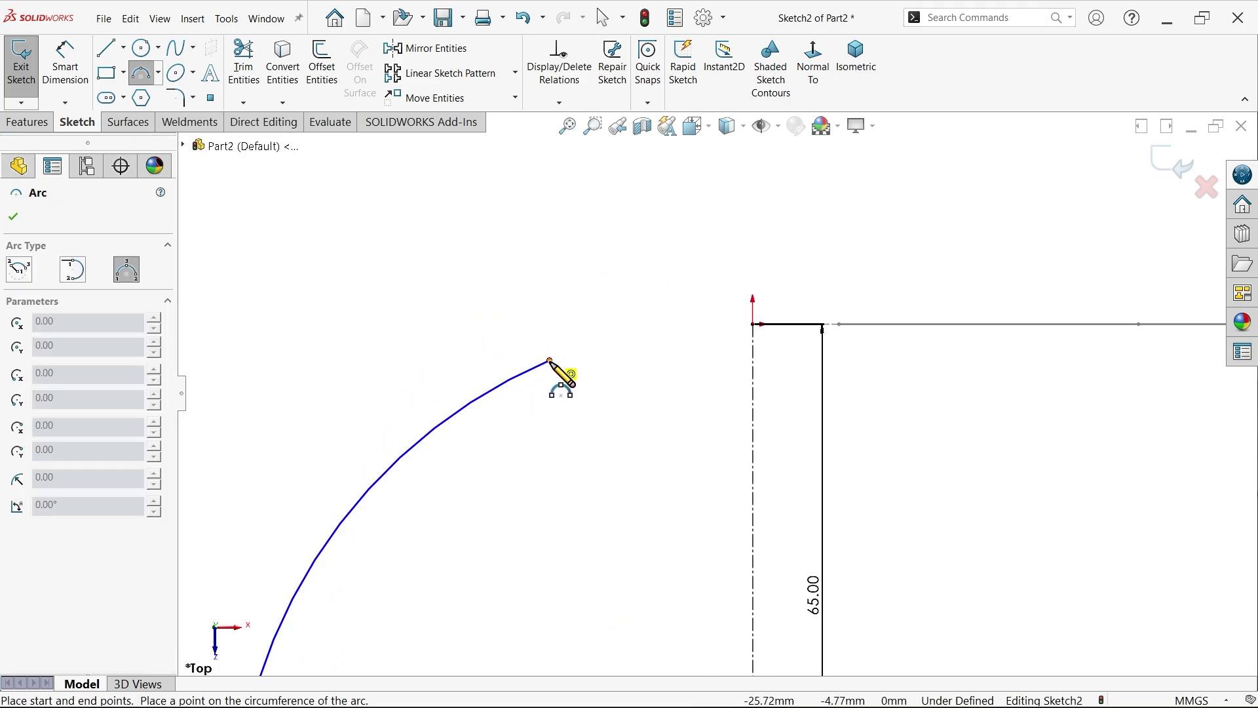
left_click(754, 323)
left_click(676, 342)
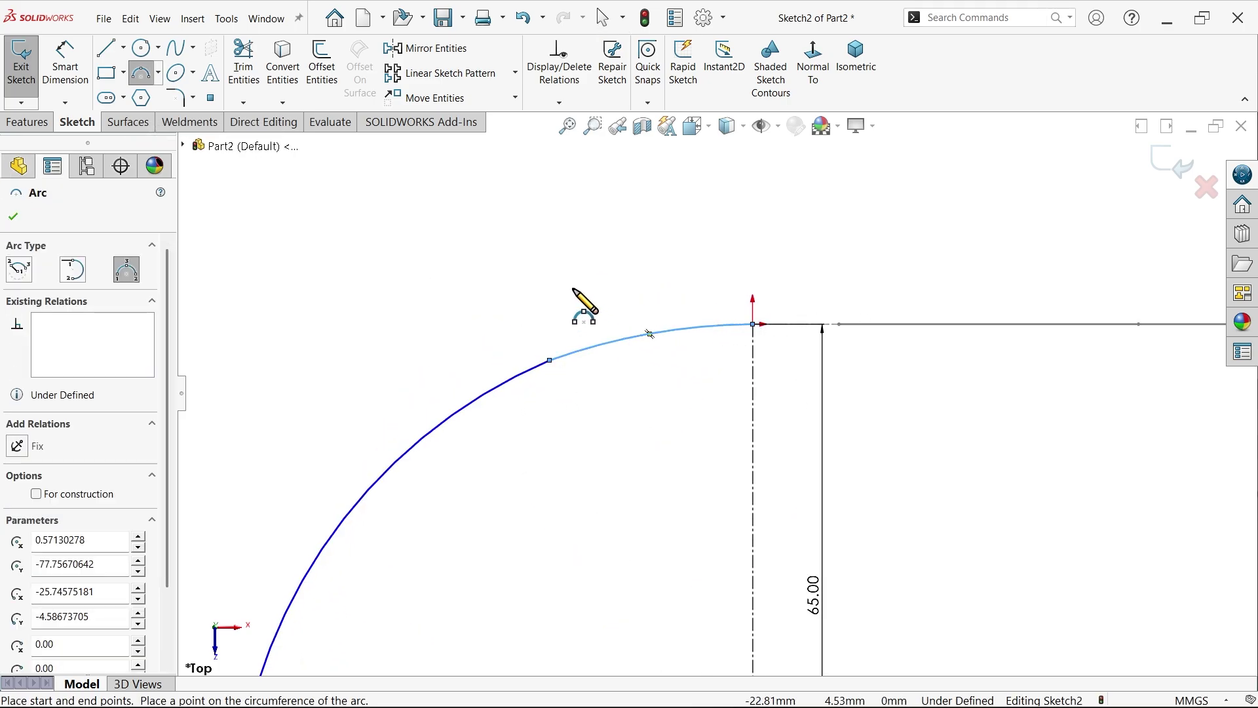
right_click(577, 298)
left_click(624, 298)
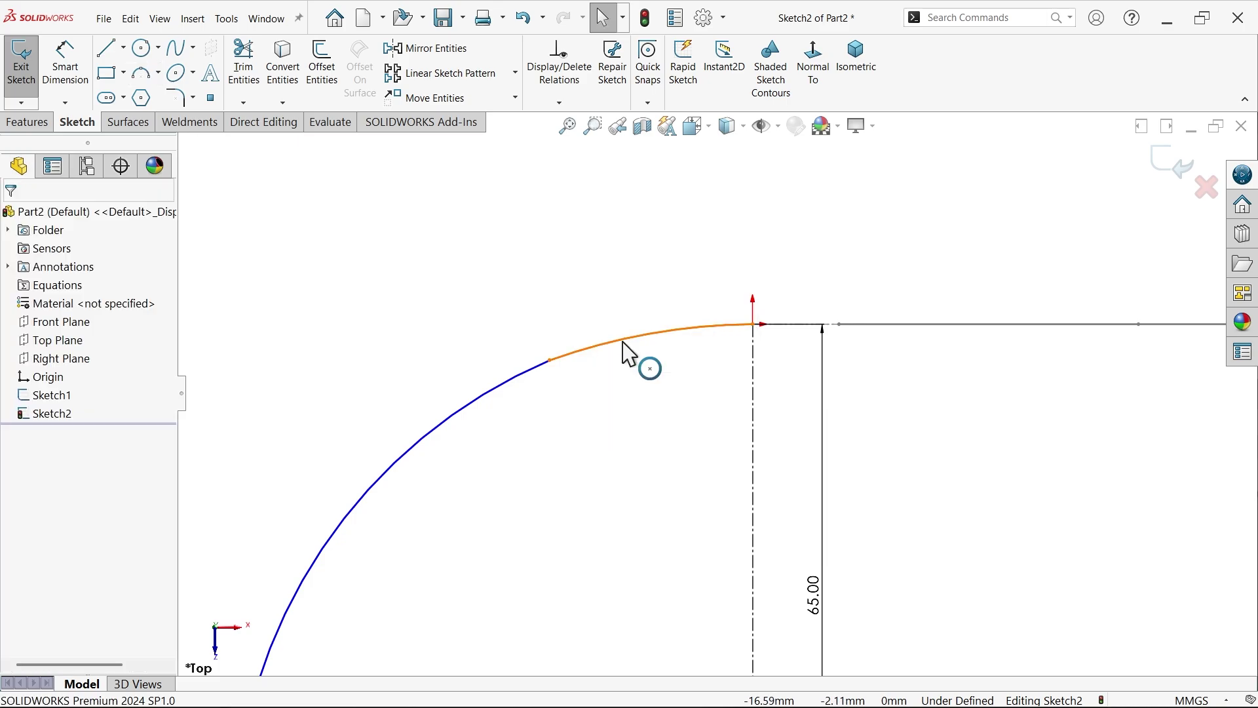
Step: Try a tangent relation at the arcs' junction, then undo it
left_click(623, 342)
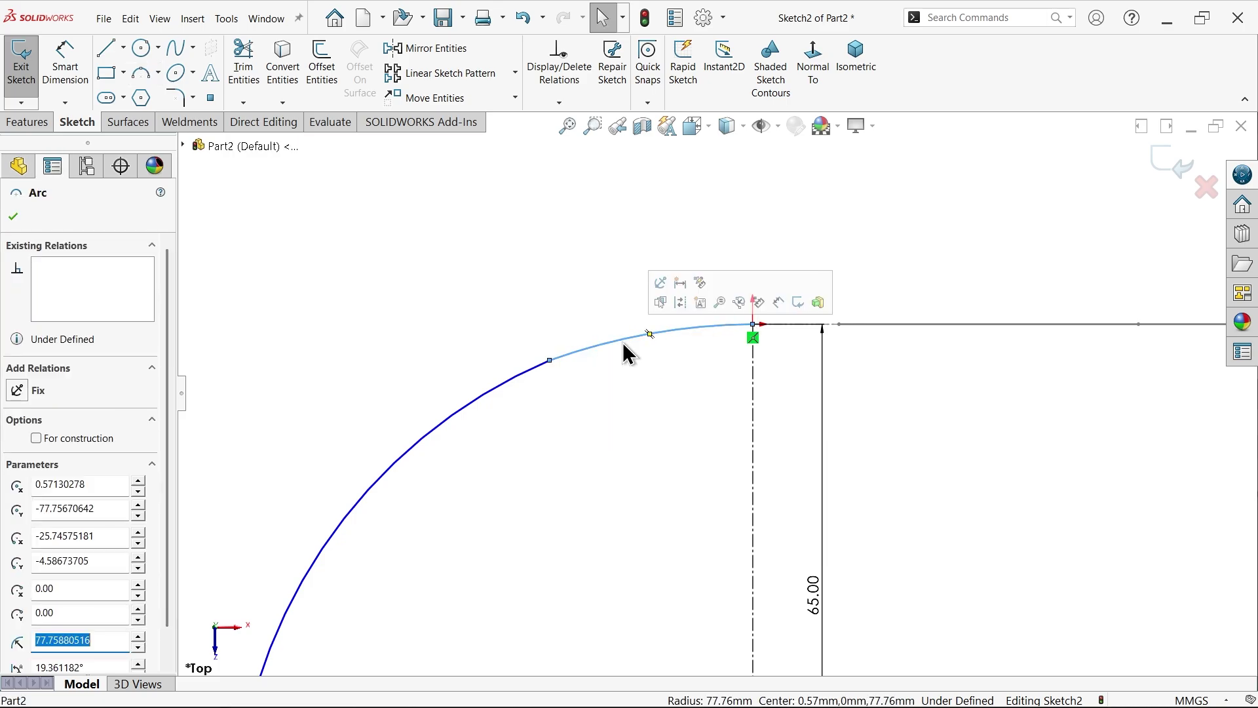
left_click(550, 360)
left_click(608, 289)
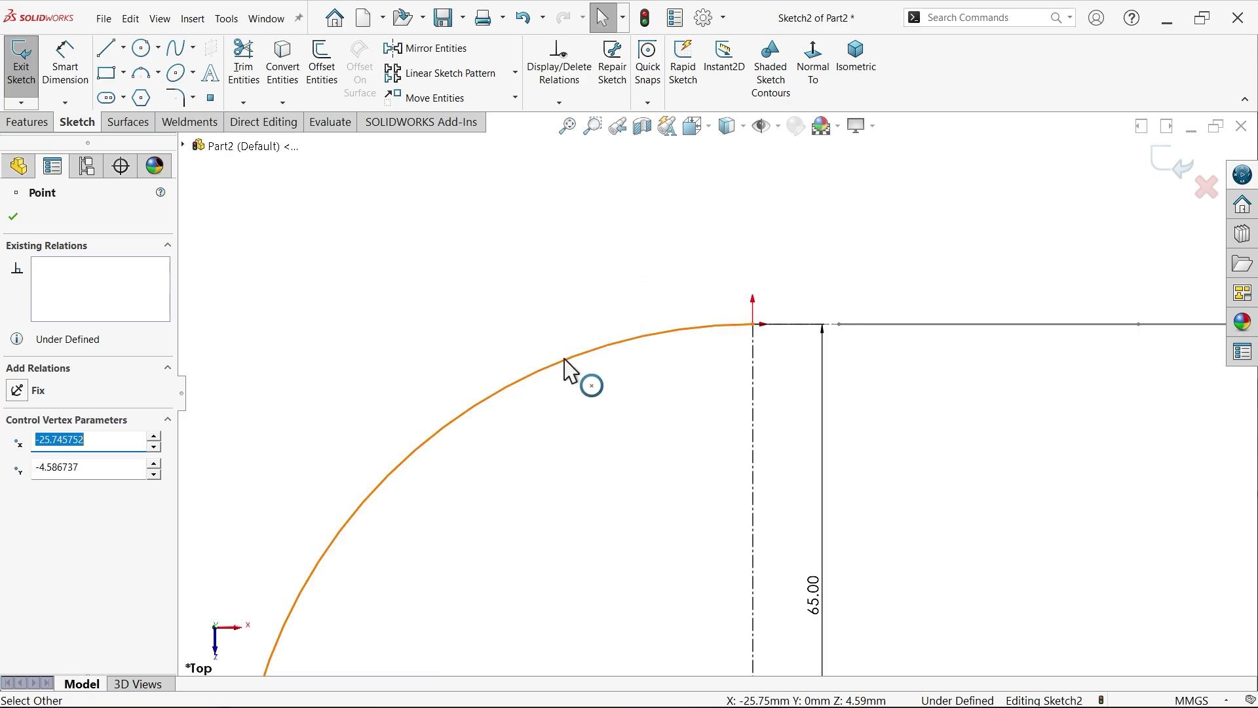
left_click(522, 19)
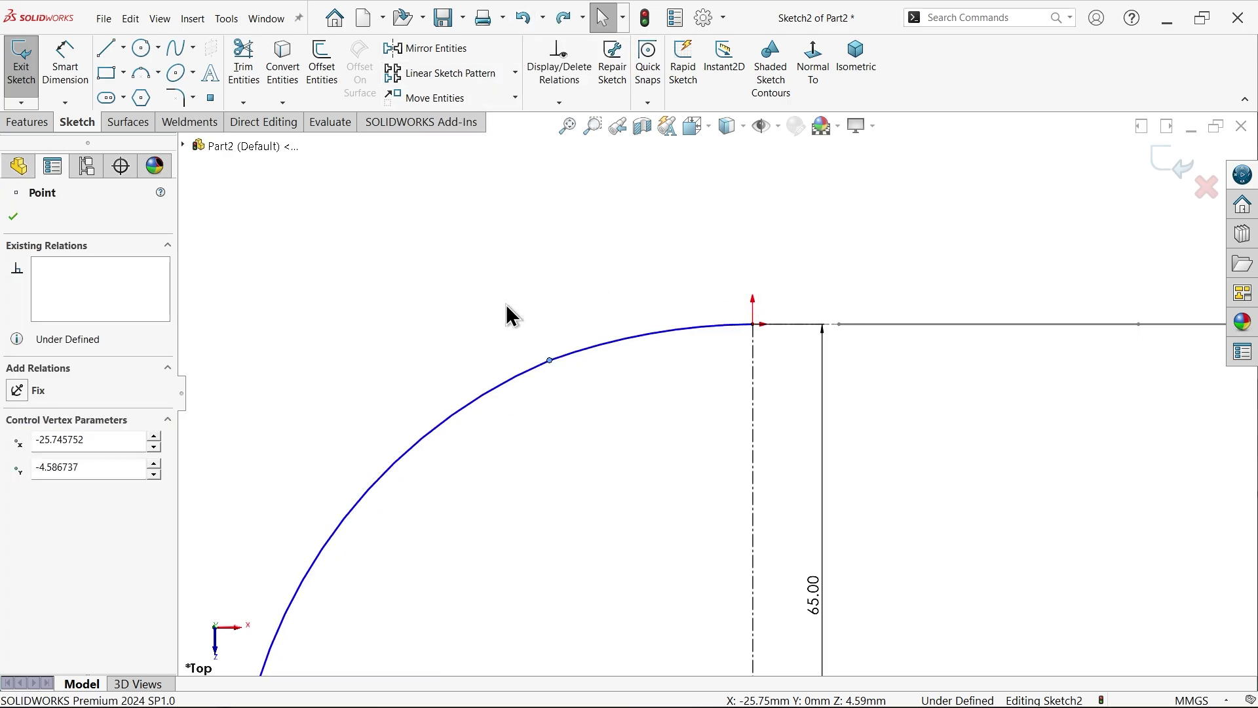
Step: Make the short upper arc construction geometry and coradial with the lower arc
left_click(598, 362)
left_click(649, 317)
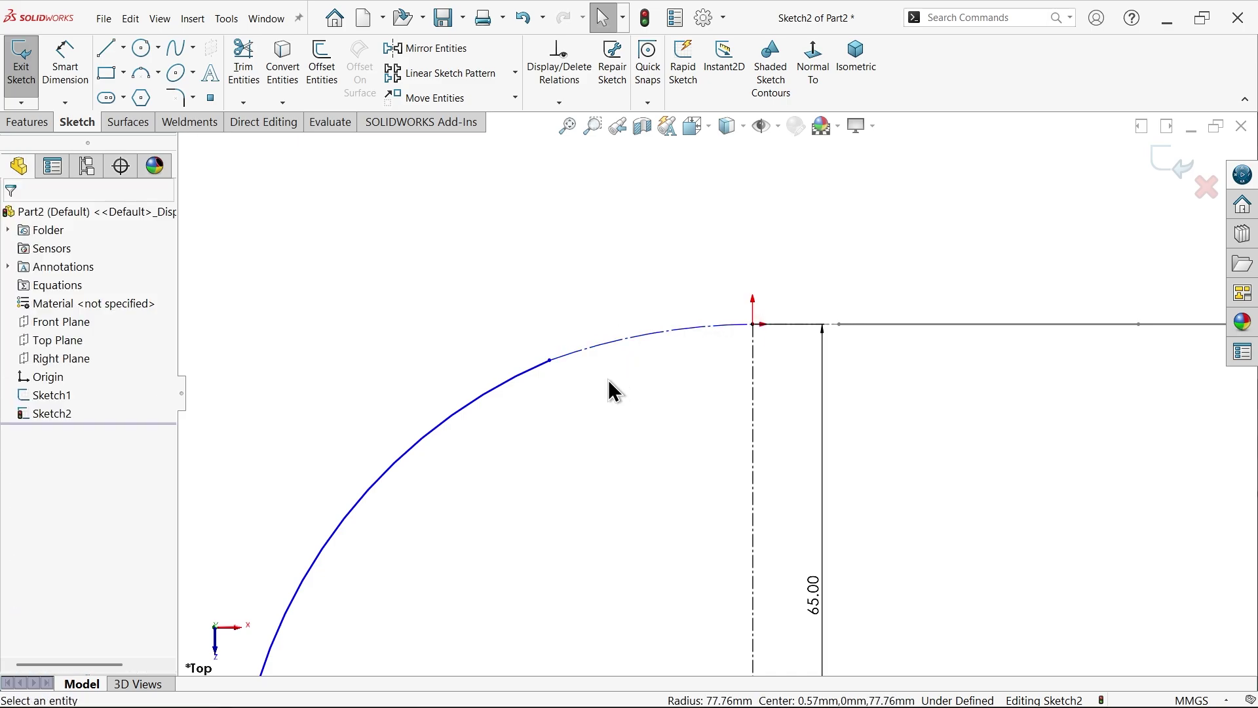
left_click(560, 364)
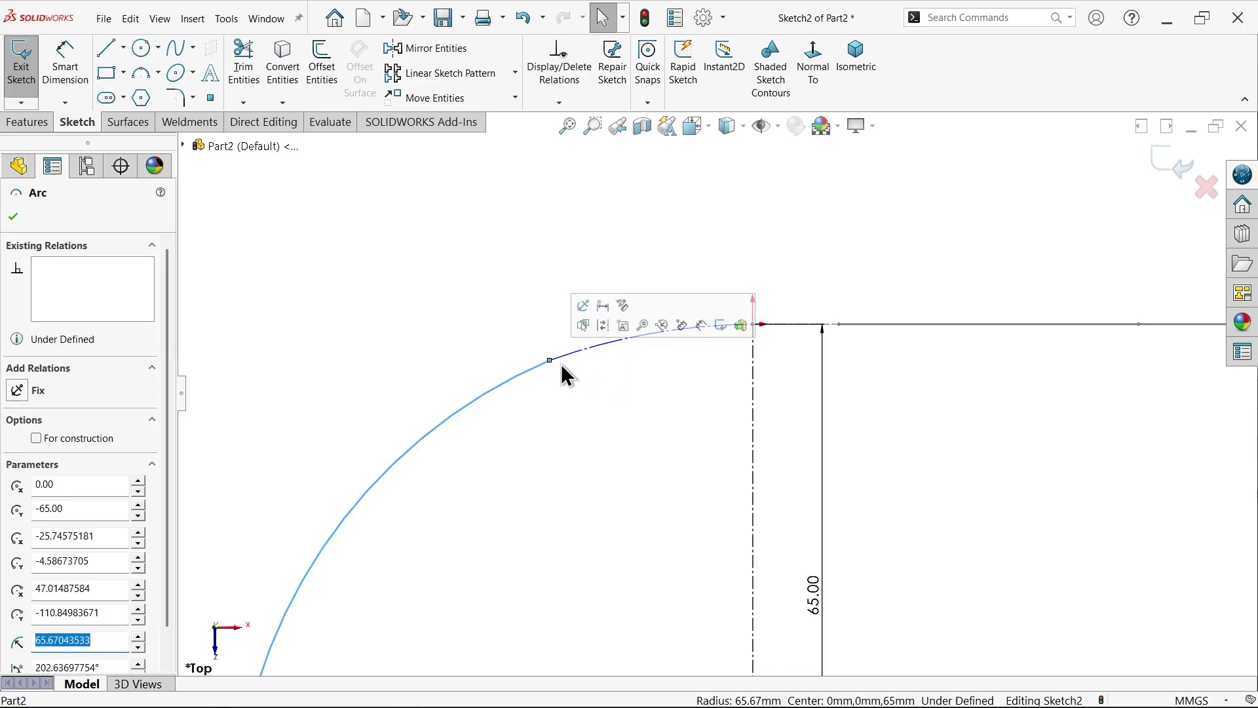
left_click(616, 345, "ctrl")
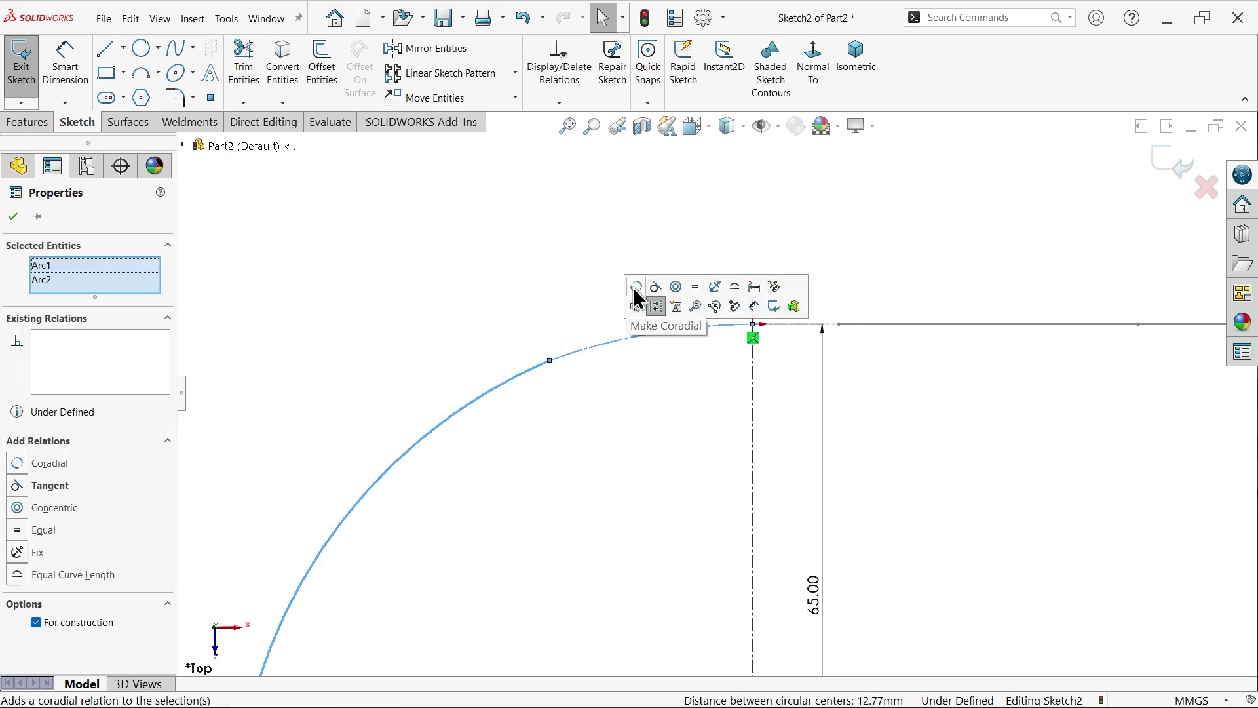
left_click(636, 287)
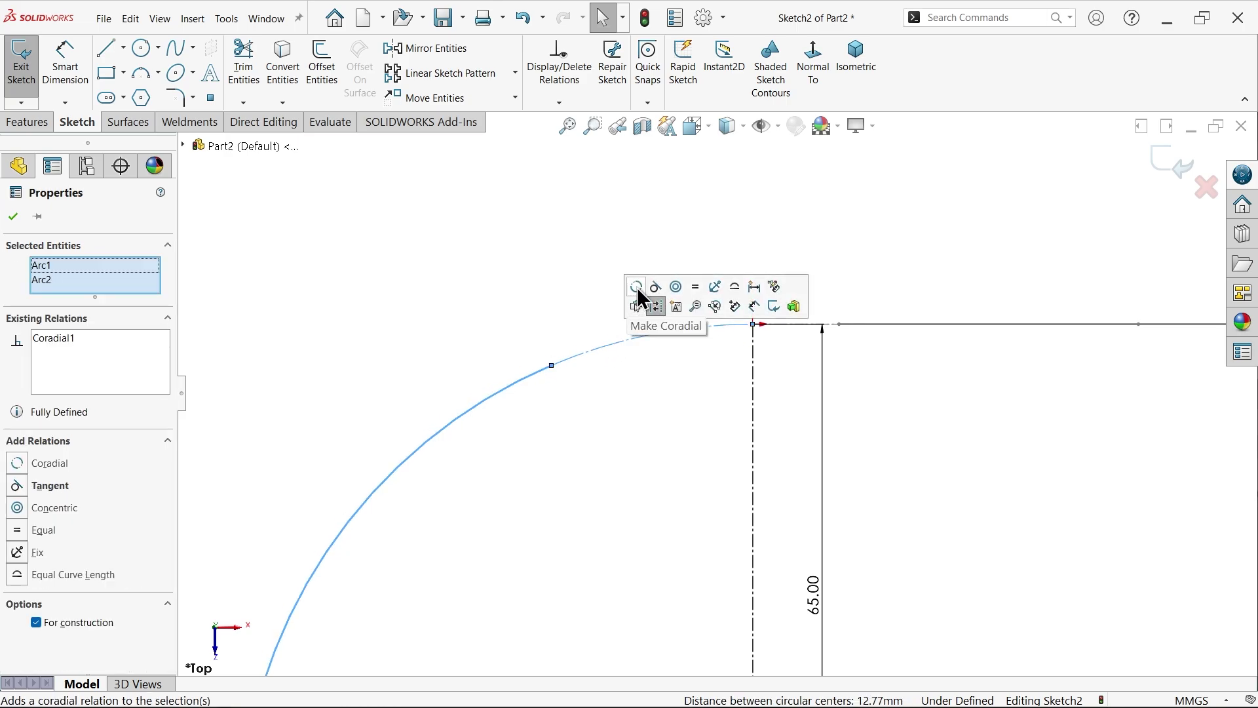
left_click(574, 414)
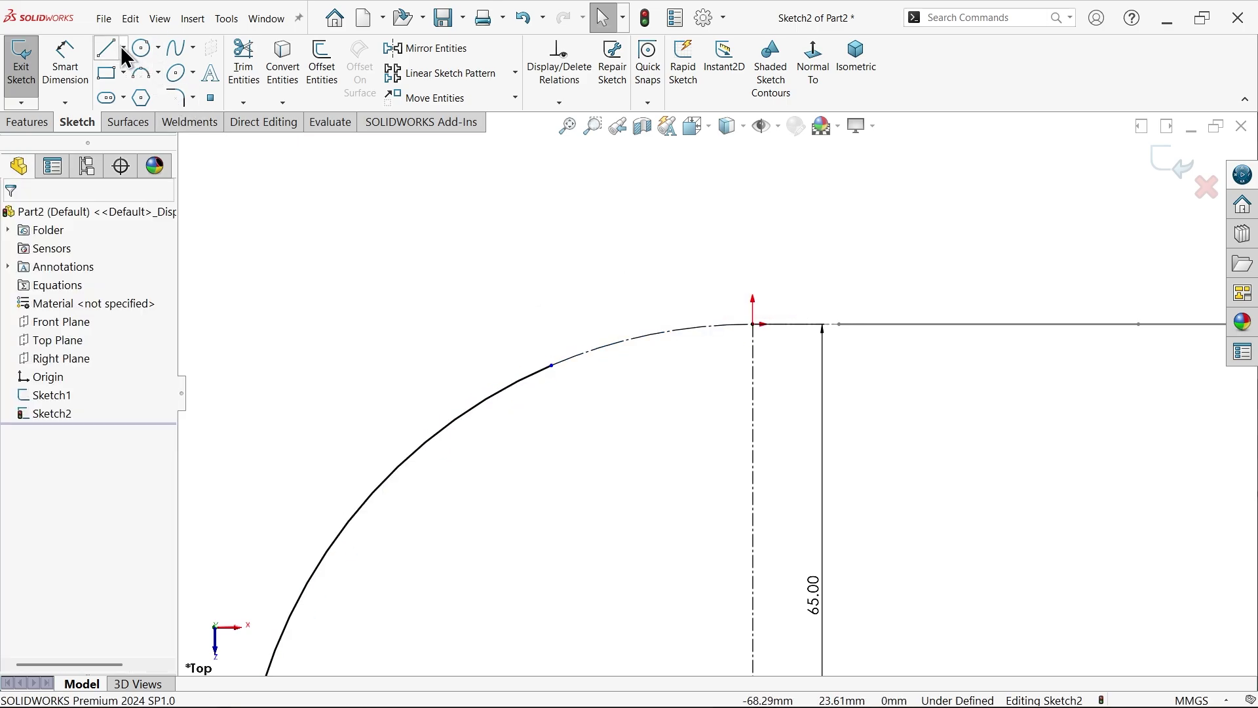
Step: Add a driven R65 radius dimension to the big arc
left_click(66, 62)
scroll(623, 459, "up", 5)
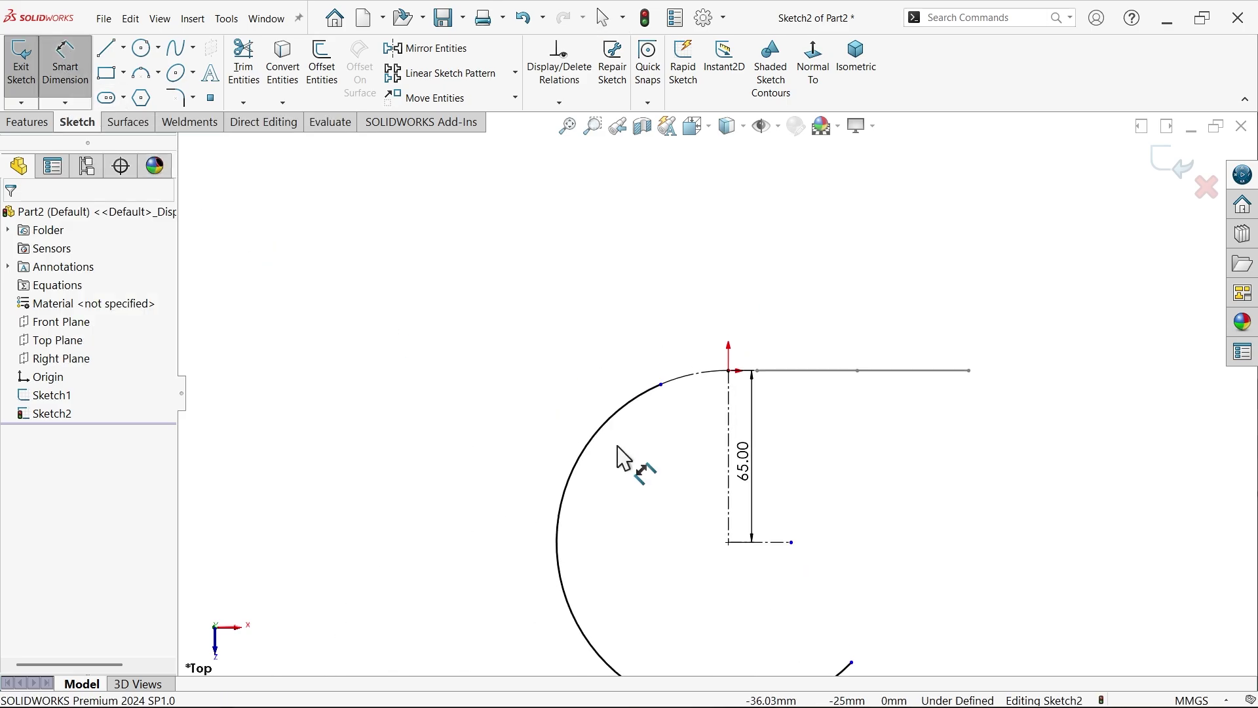
scroll(624, 459, "down", 2)
left_click(551, 486)
scroll(504, 484, "down", 2)
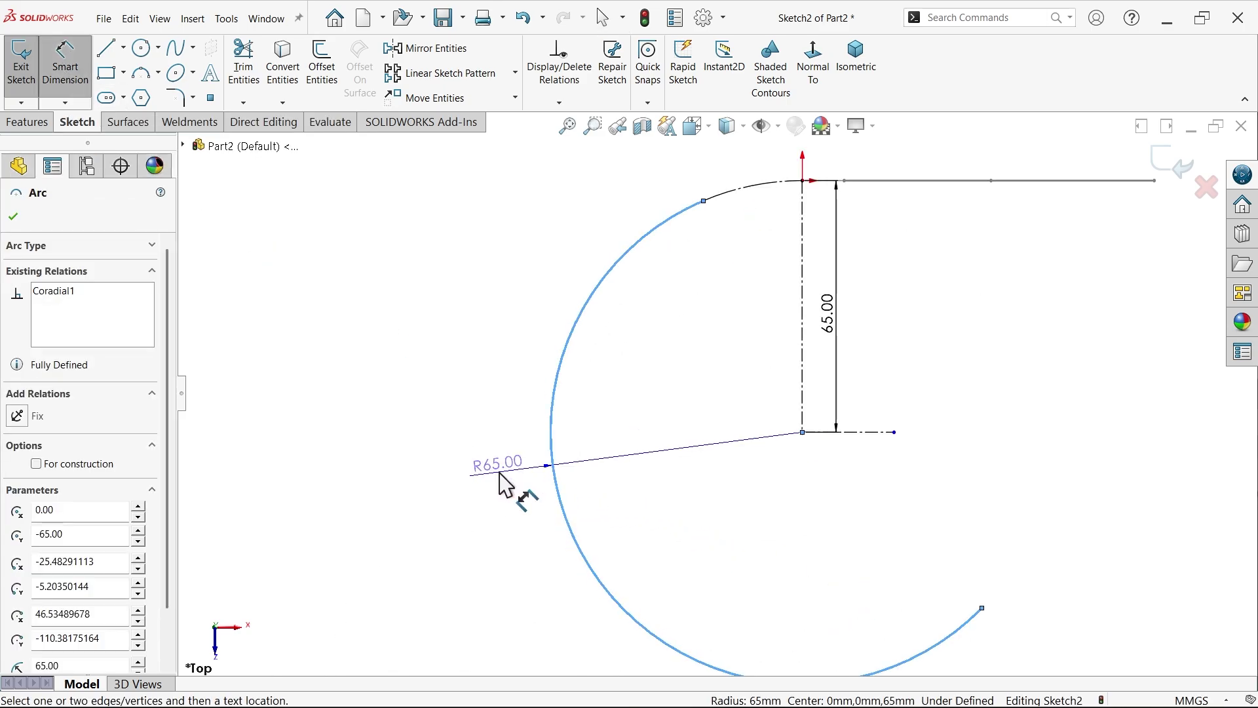
left_click(499, 473)
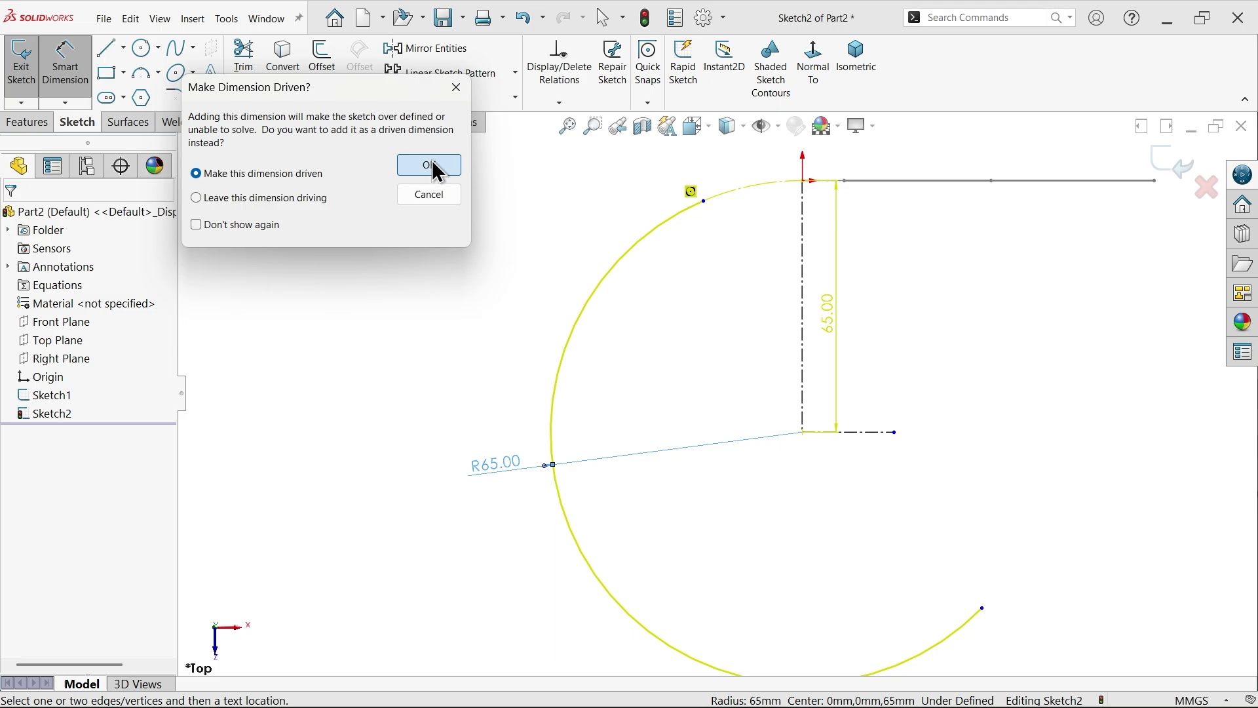
left_click(437, 172)
scroll(782, 203, "down", 5)
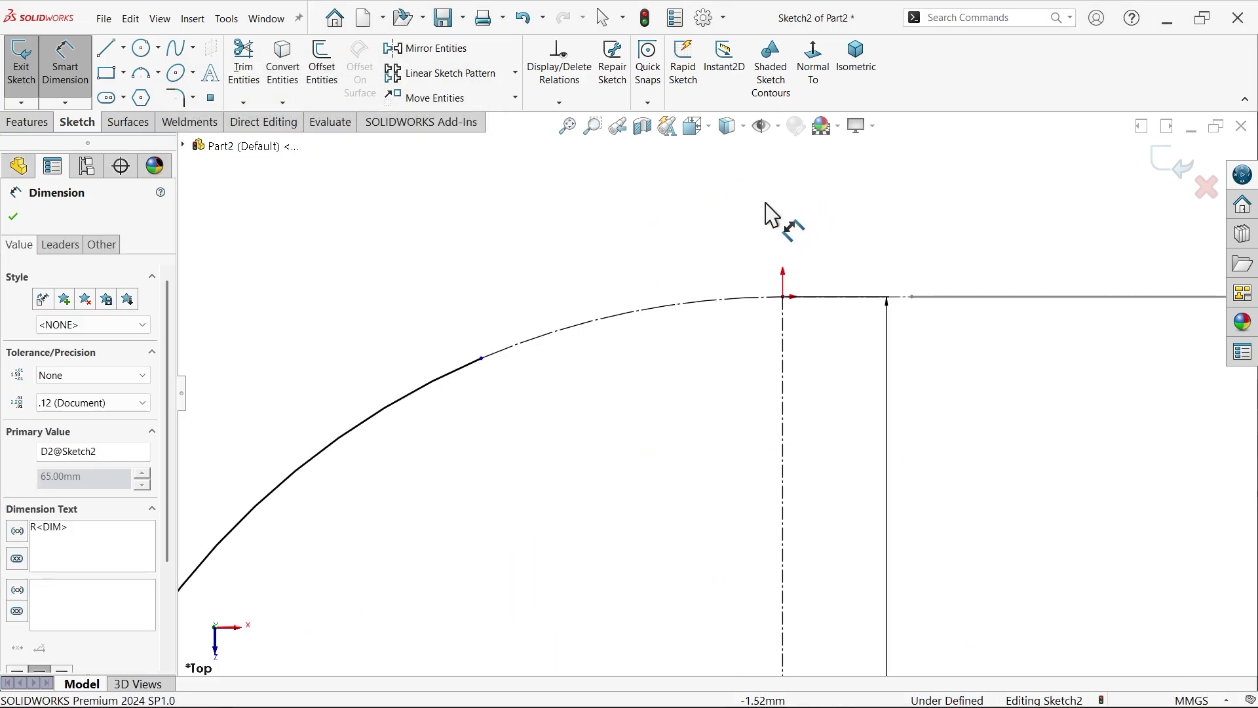
Step: Fix the upper construction arc's length at 30 mm with an arc-length dimension
left_click(569, 329)
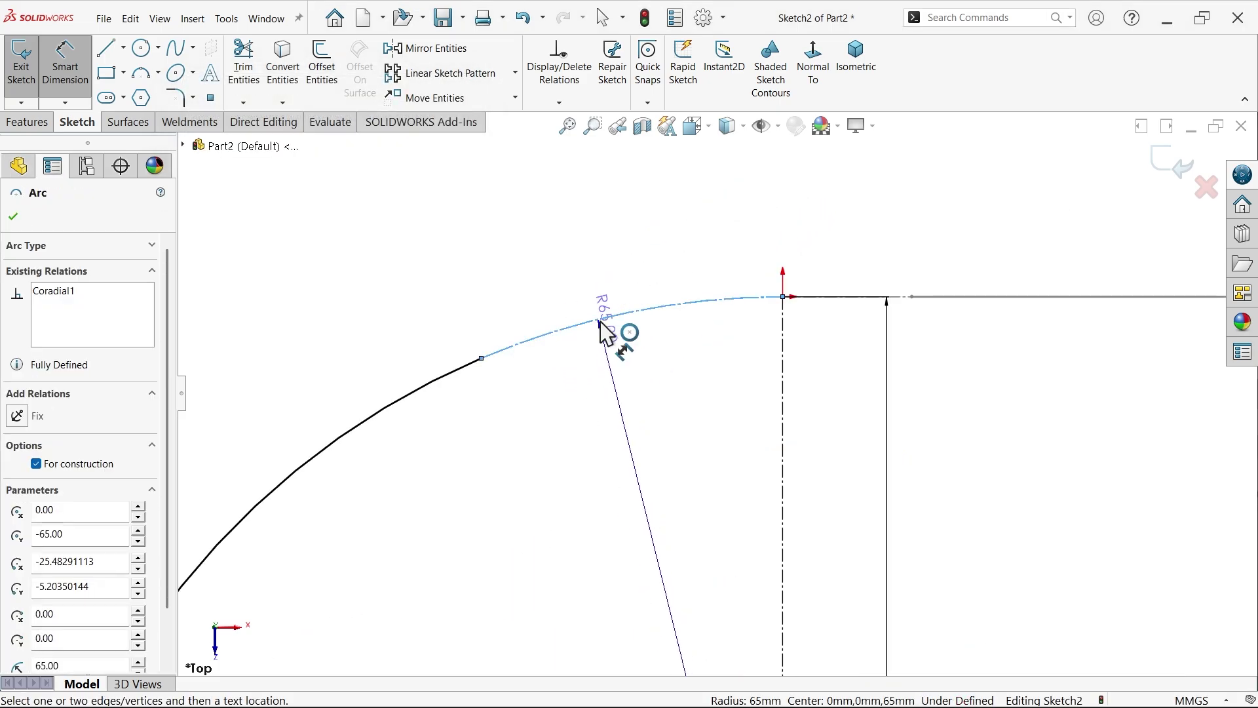
left_click(784, 298)
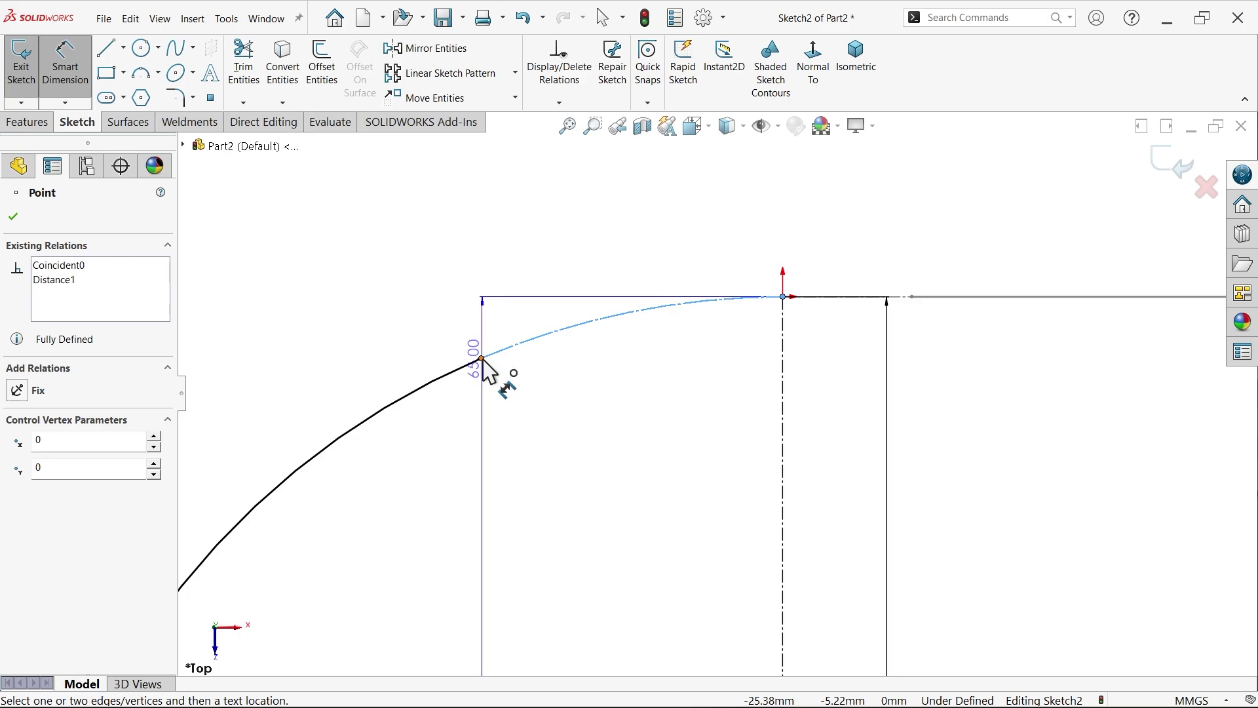
left_click(482, 358)
left_click(585, 262)
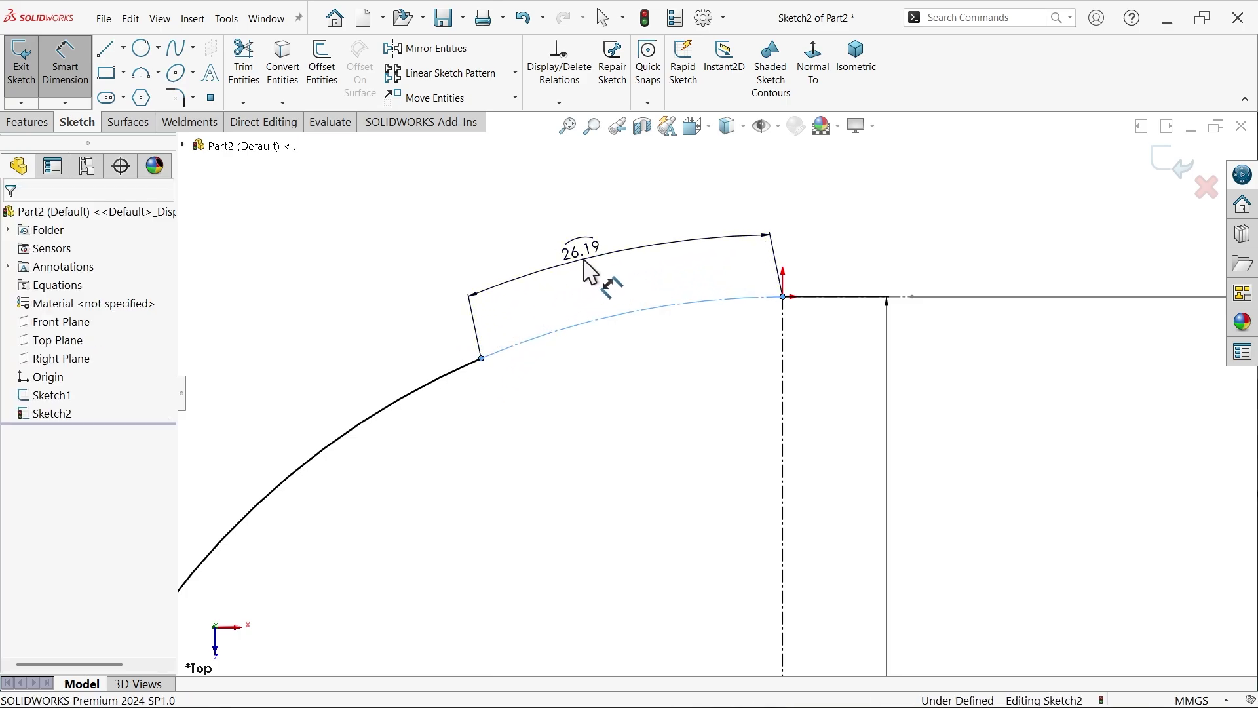
type("30")
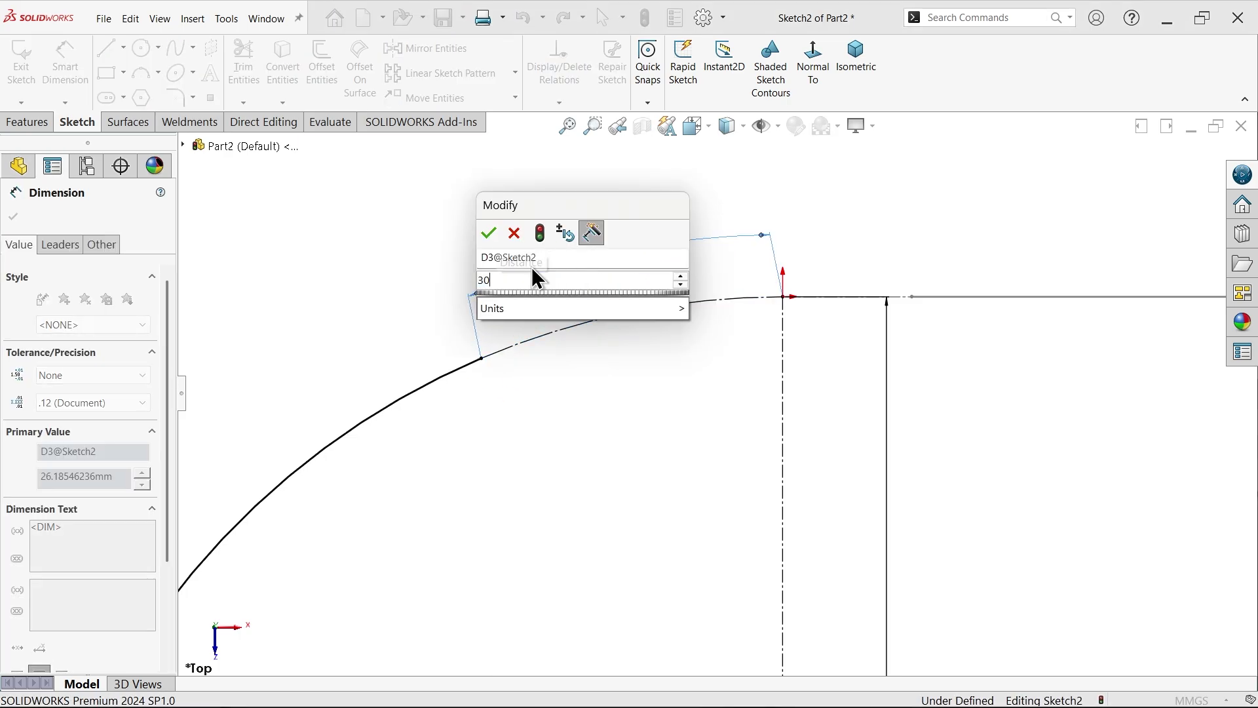
key("Return")
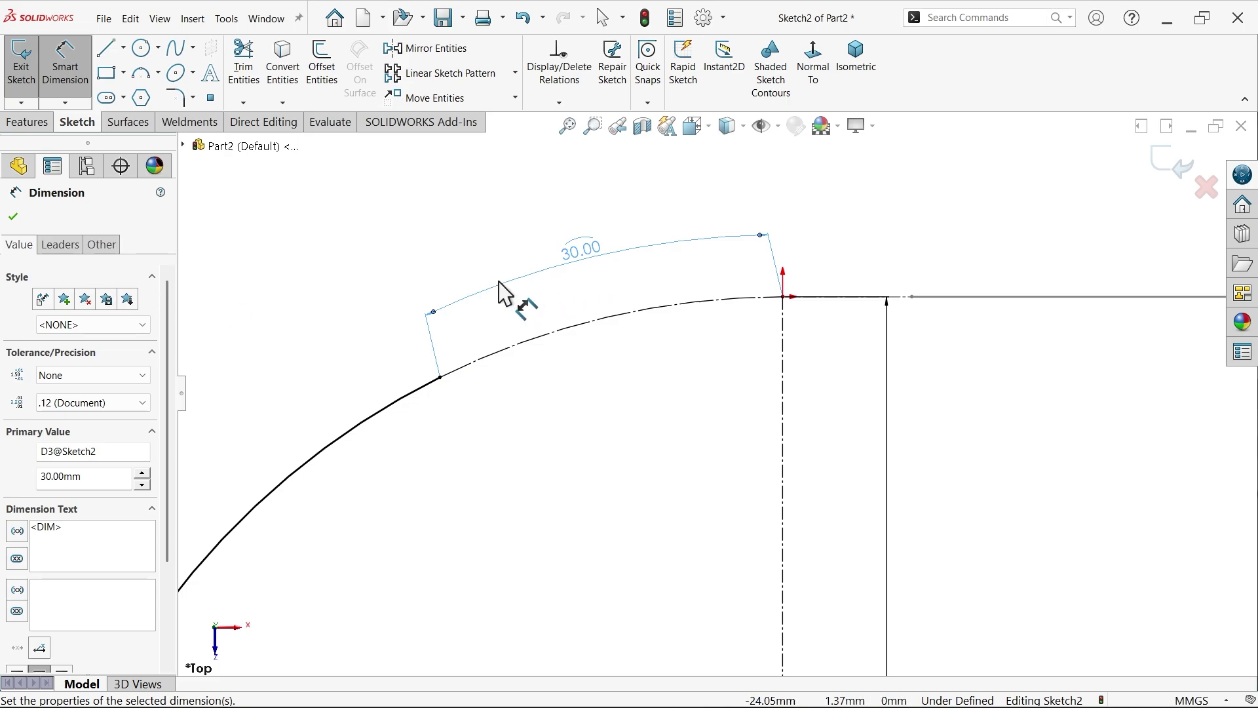
scroll(659, 335, "up", 5)
scroll(747, 492, "down", 4)
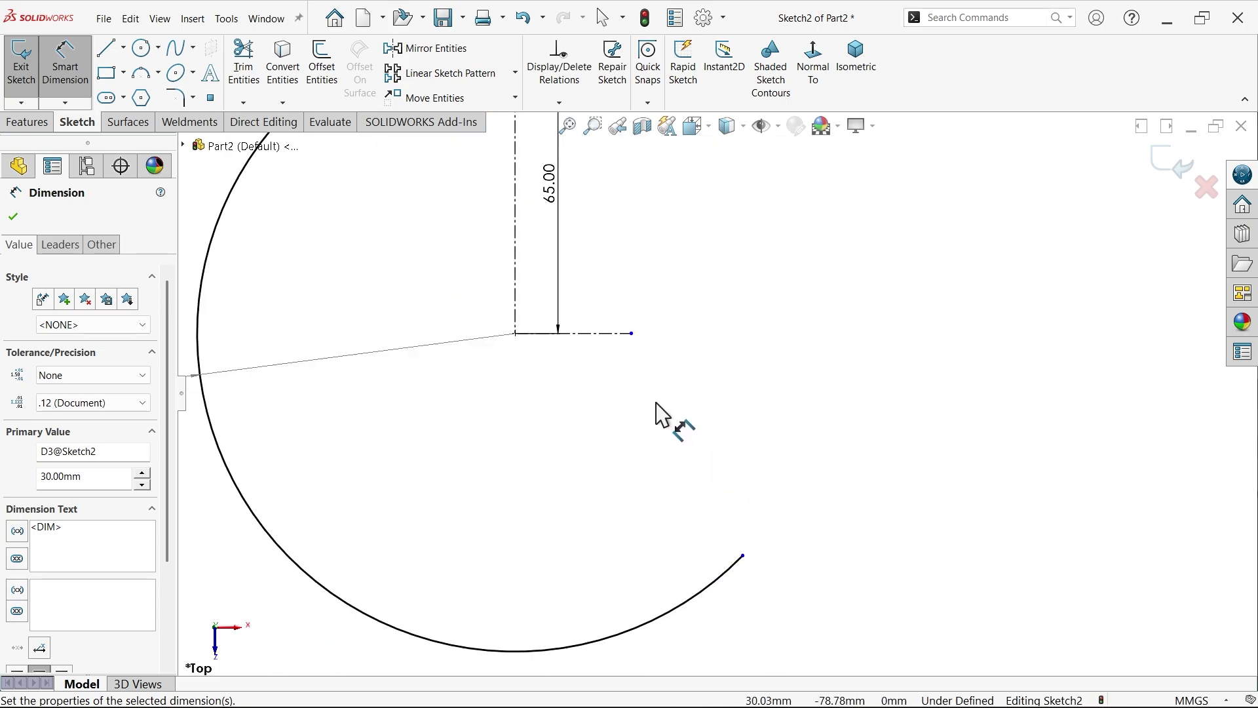
Step: Draw a three-point arc from the short line's end to the big arc's lower end, tangent to the line
left_click(158, 71)
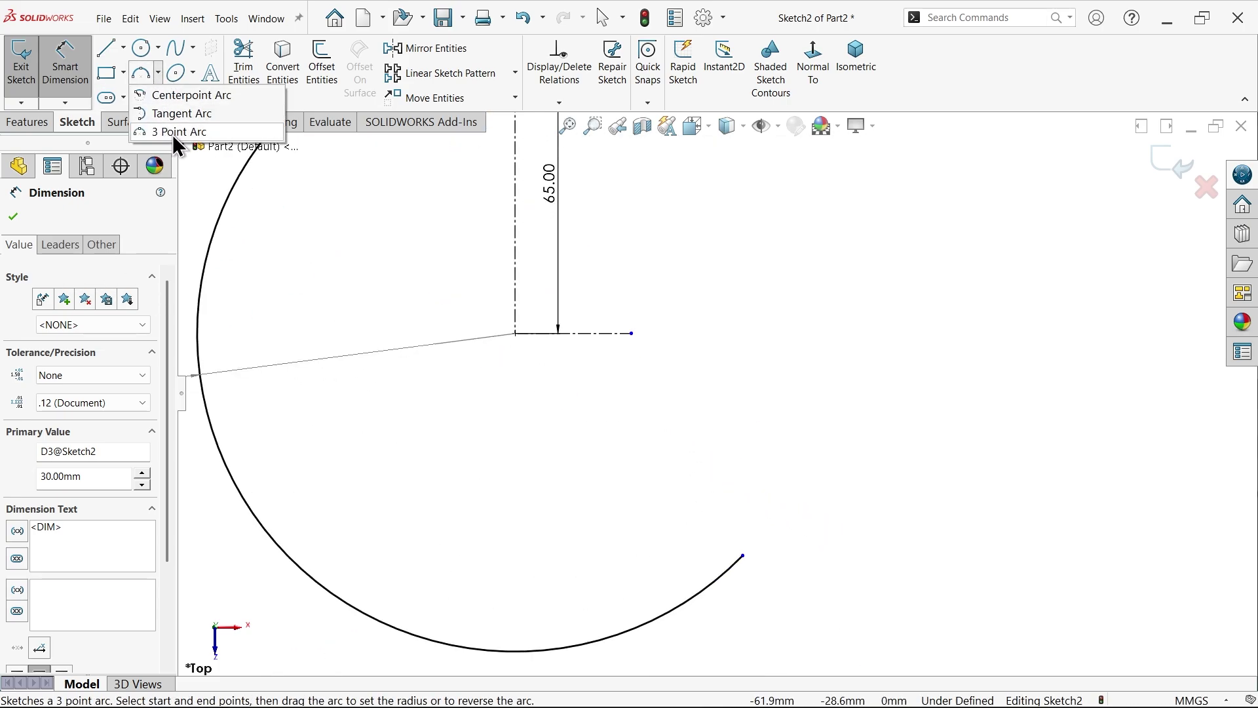
left_click(173, 136)
left_click(630, 334)
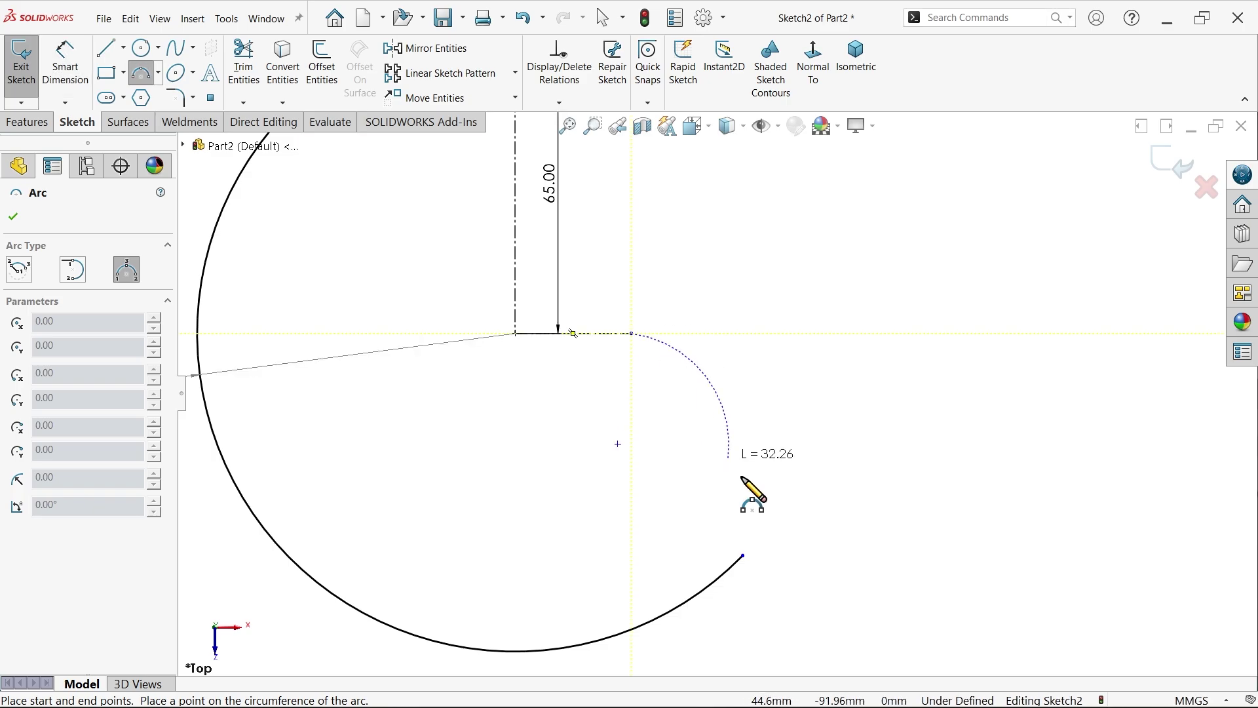
left_click(744, 555)
left_click(782, 450)
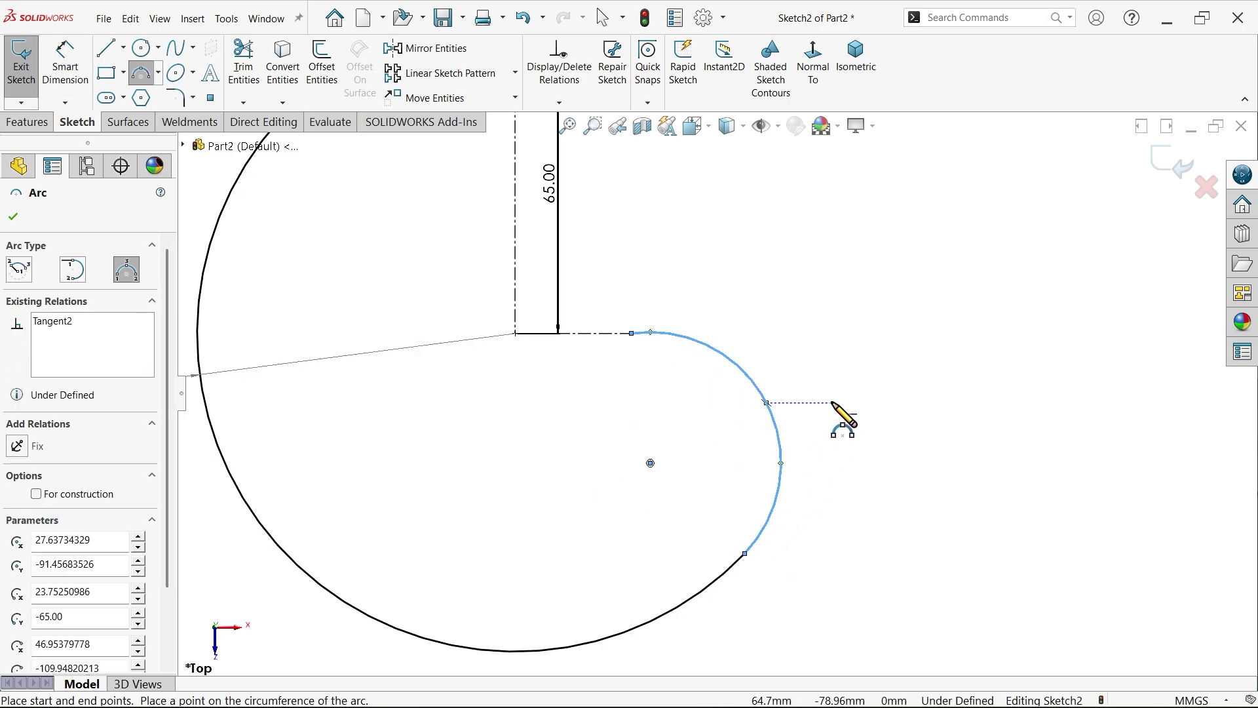
right_click(833, 405)
left_click(877, 413)
left_click(745, 555)
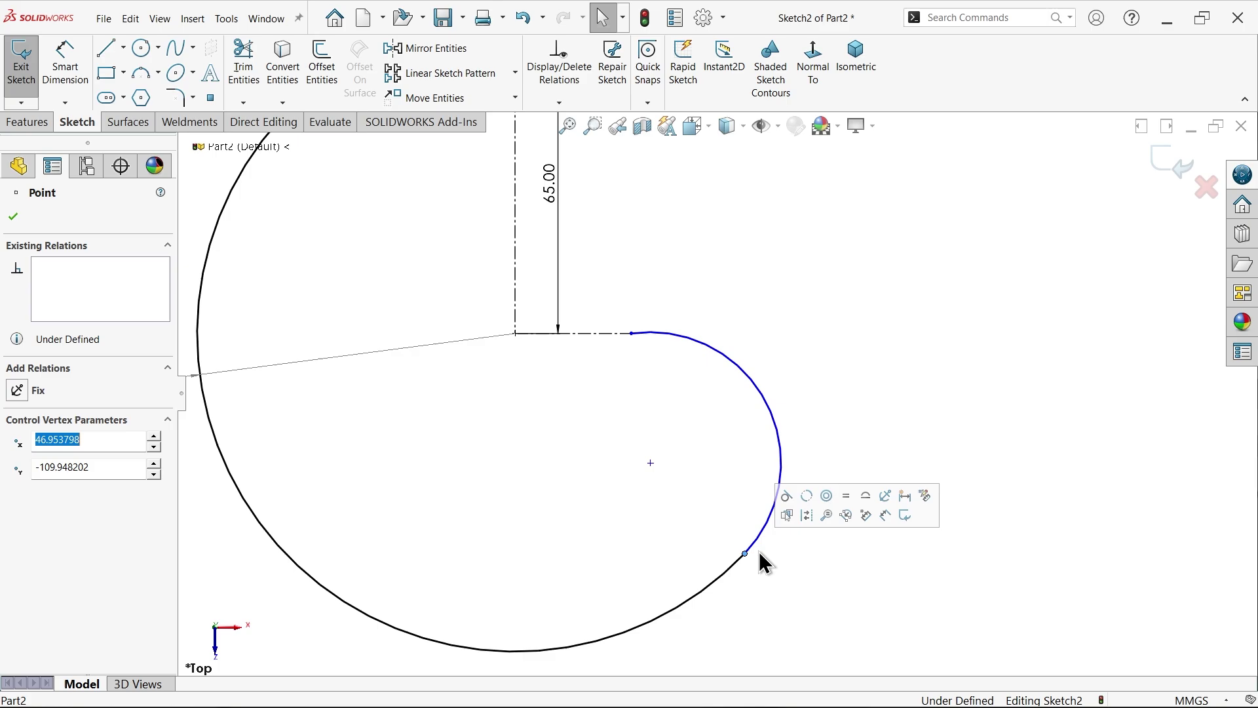
left_click(630, 334)
left_click(667, 295)
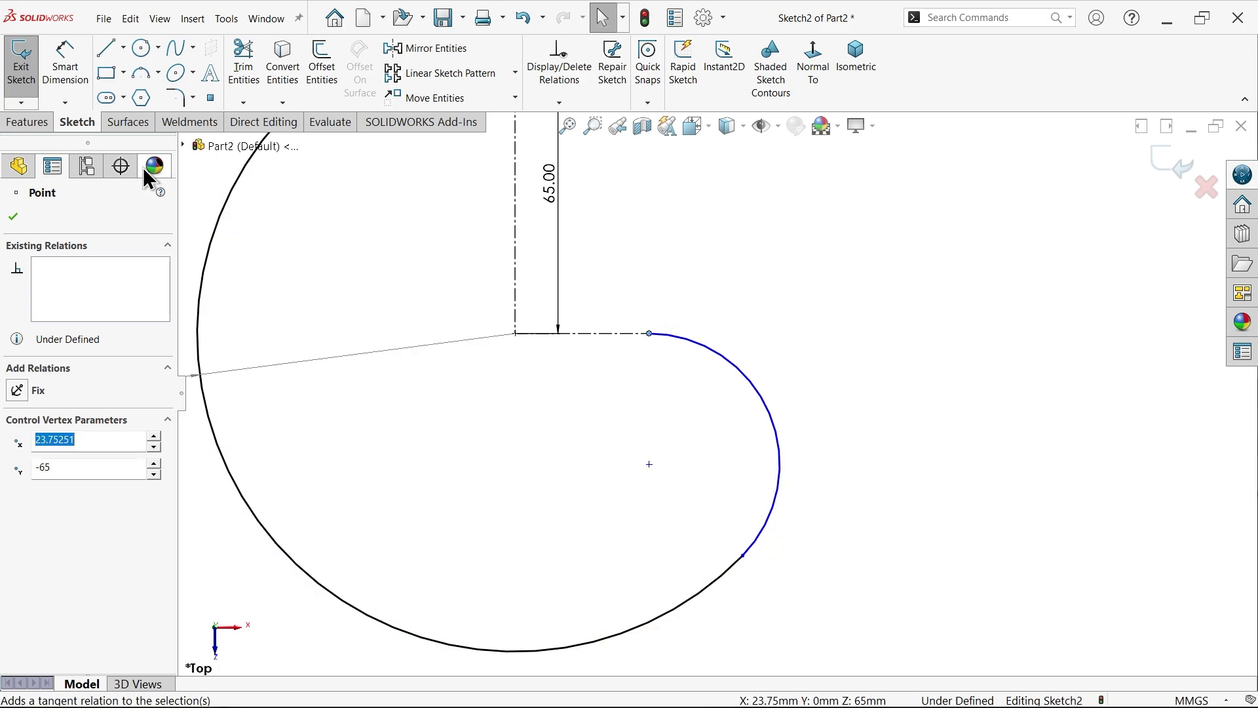
Step: Dimension the inner arc's radius, entering 40, and exit the completed sketch
left_click(65, 62)
left_click(779, 434)
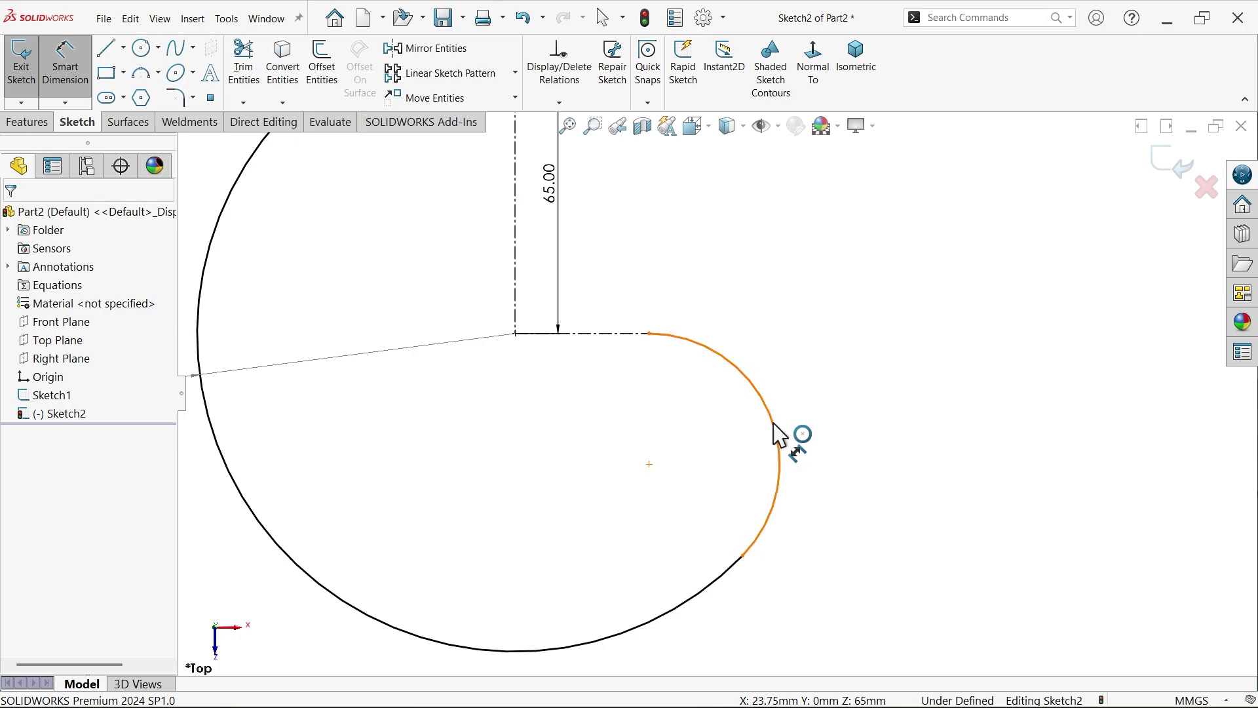
left_click(831, 380)
type("40")
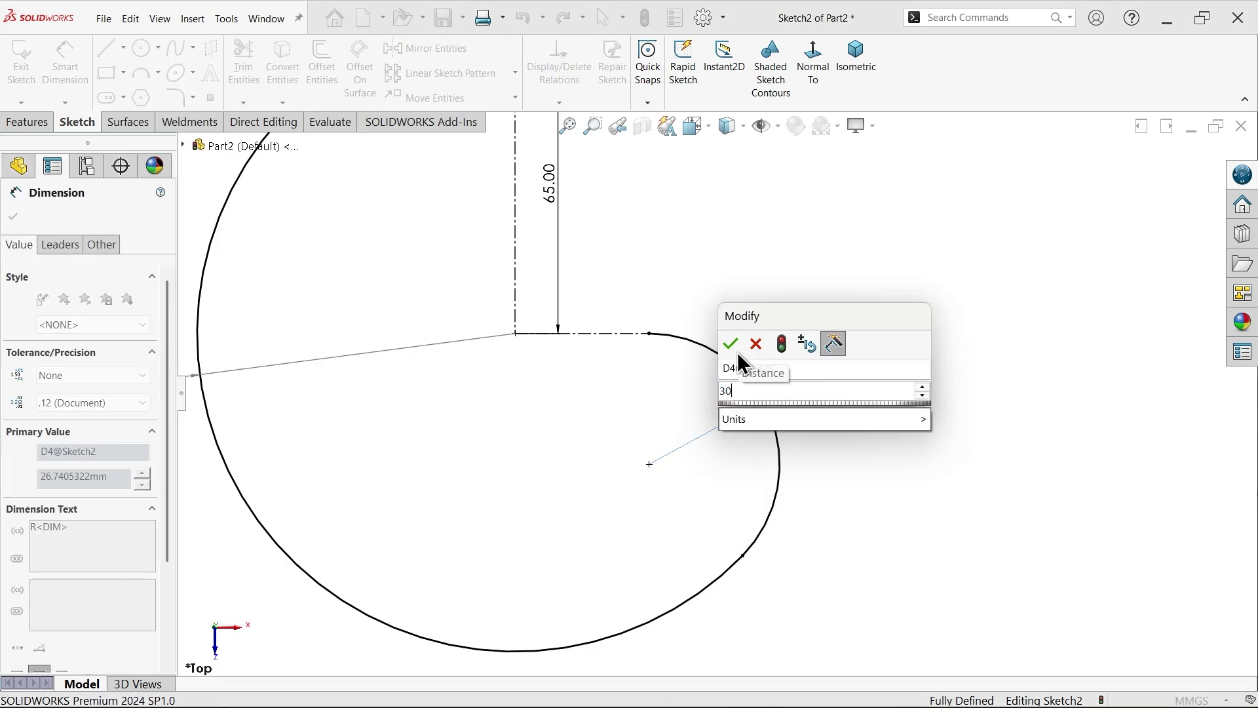
left_click(732, 347)
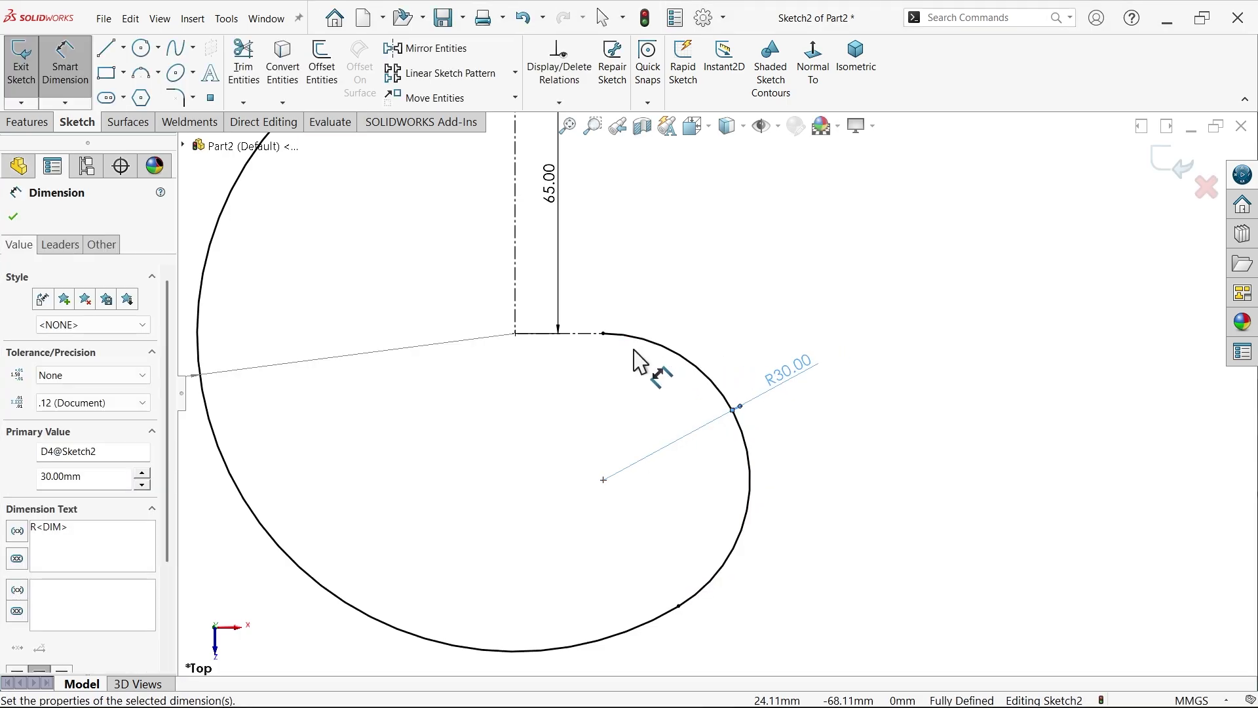
key("z")
scroll(640, 275, "down", 1)
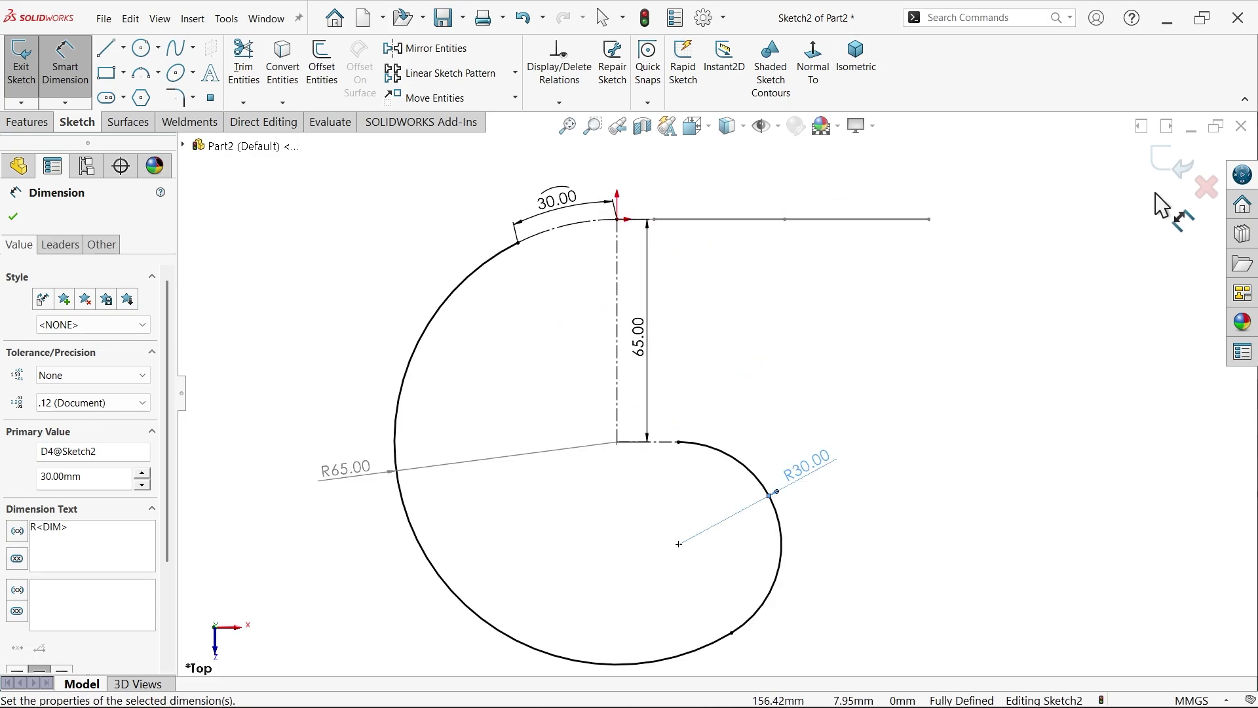
left_click(1168, 176)
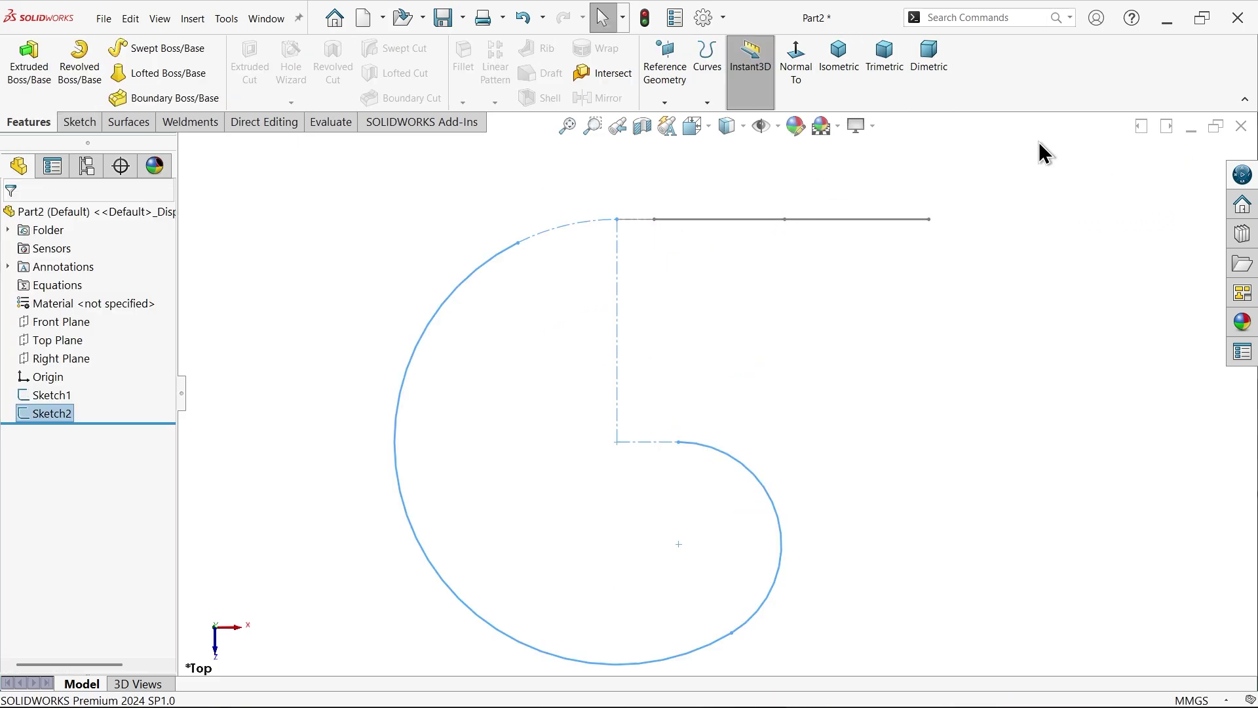
Step: Switch to isometric view and start a new 3D sketch
left_click(841, 72)
left_click(828, 485)
scroll(766, 533, "down", 4)
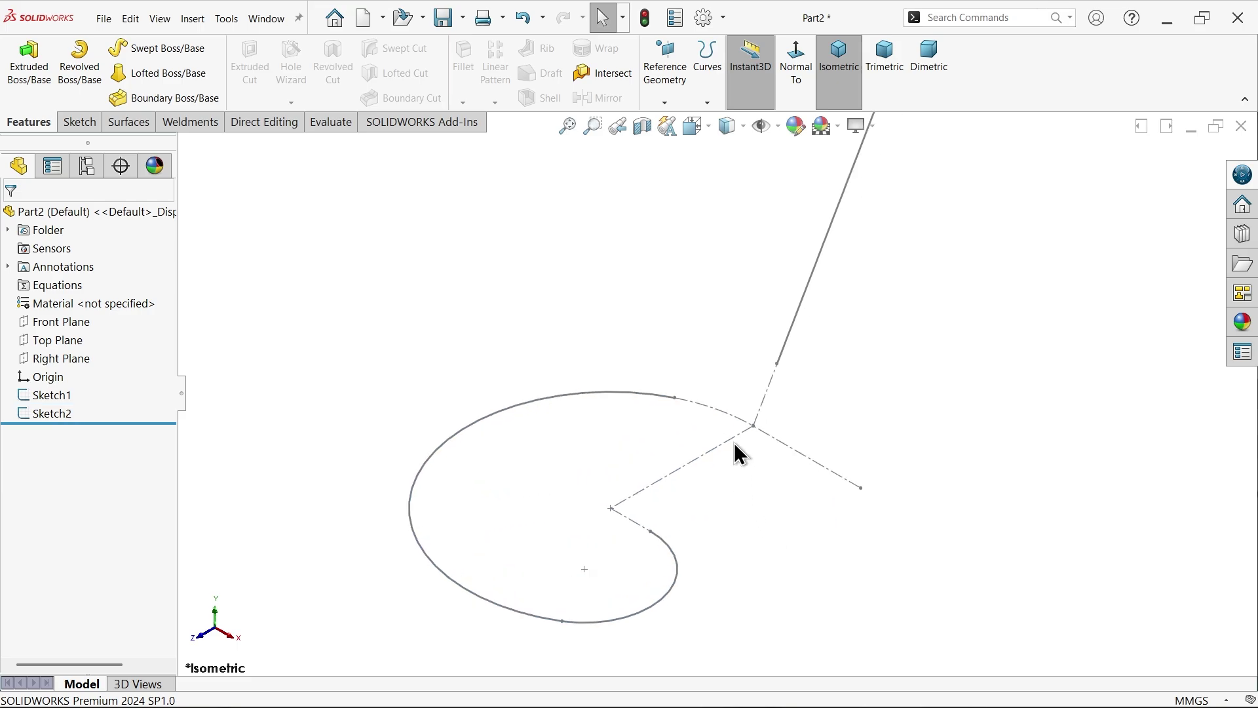
left_click(80, 122)
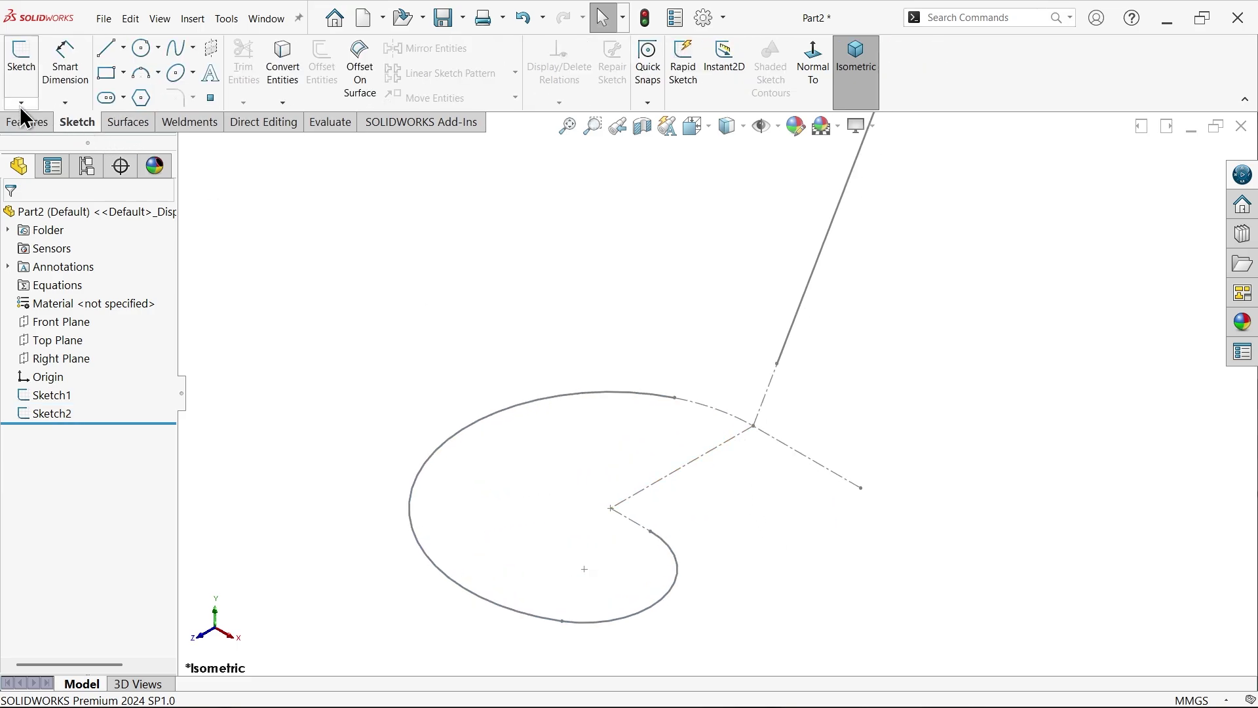
left_click(21, 102)
left_click(53, 139)
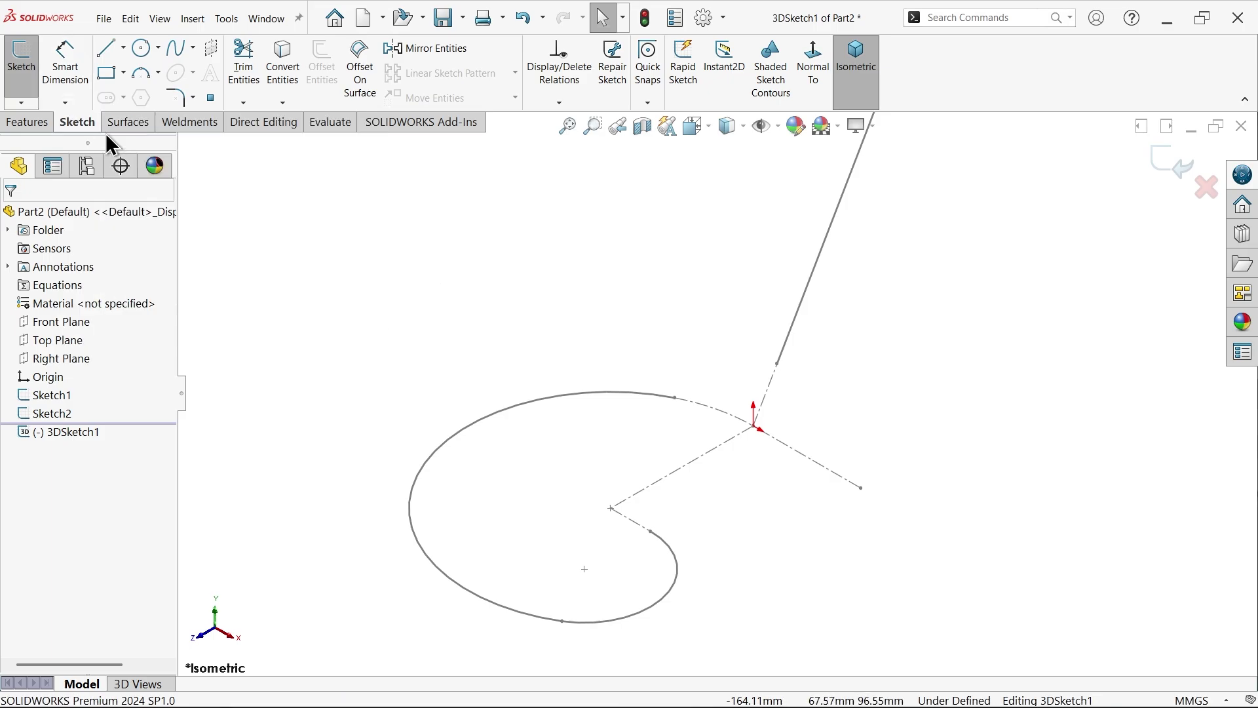
Step: Draw a vertical line up from the coil's inner endpoint and make the lower line construction geometry
left_click(107, 53)
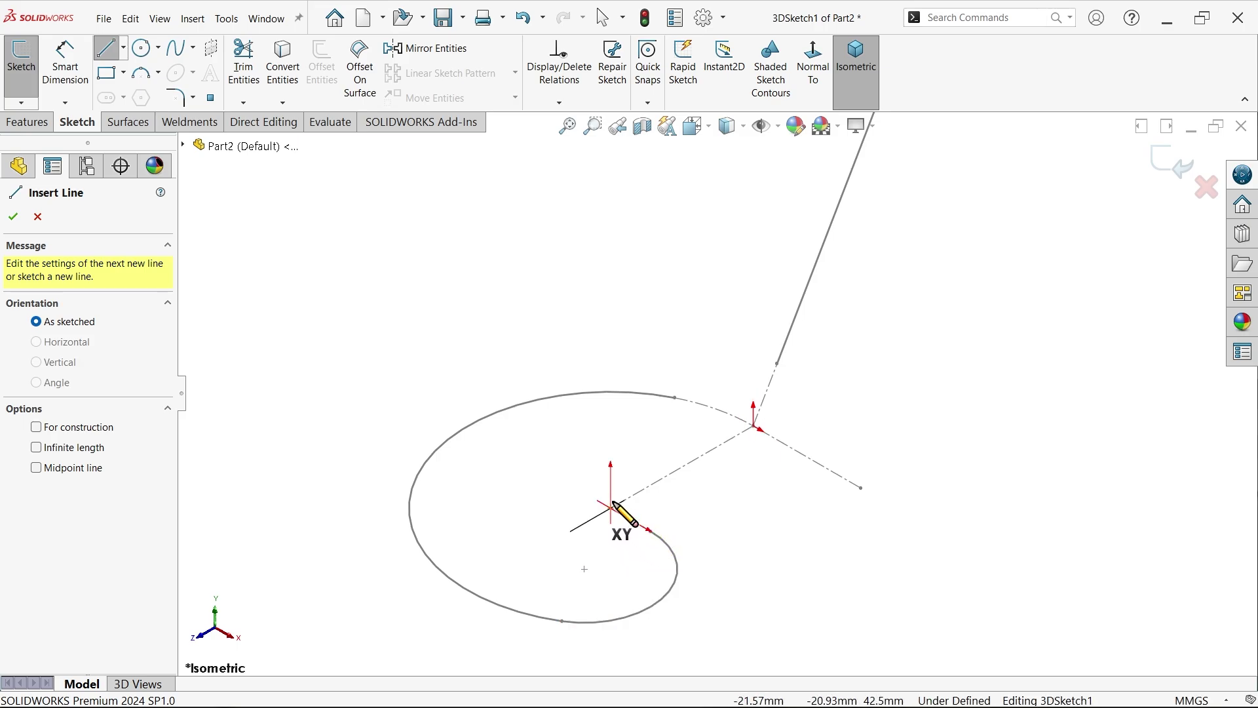
left_click(610, 508)
left_click(610, 437)
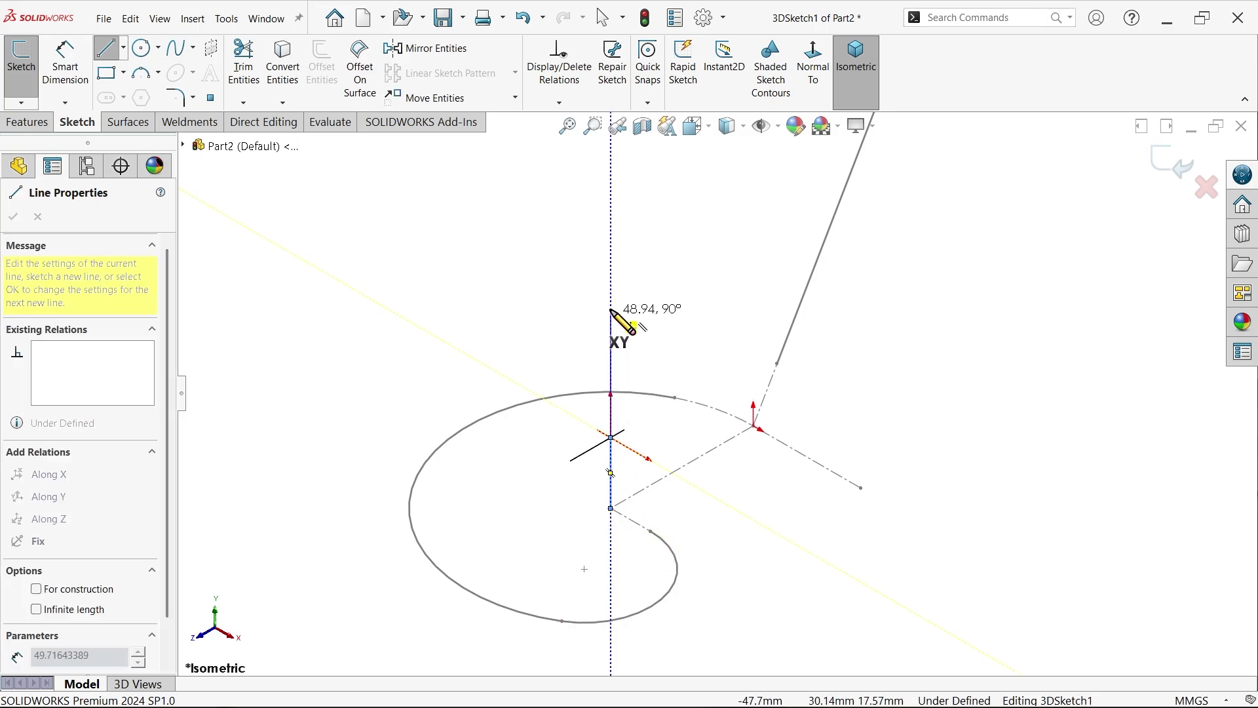
right_click(570, 301)
left_click(577, 309)
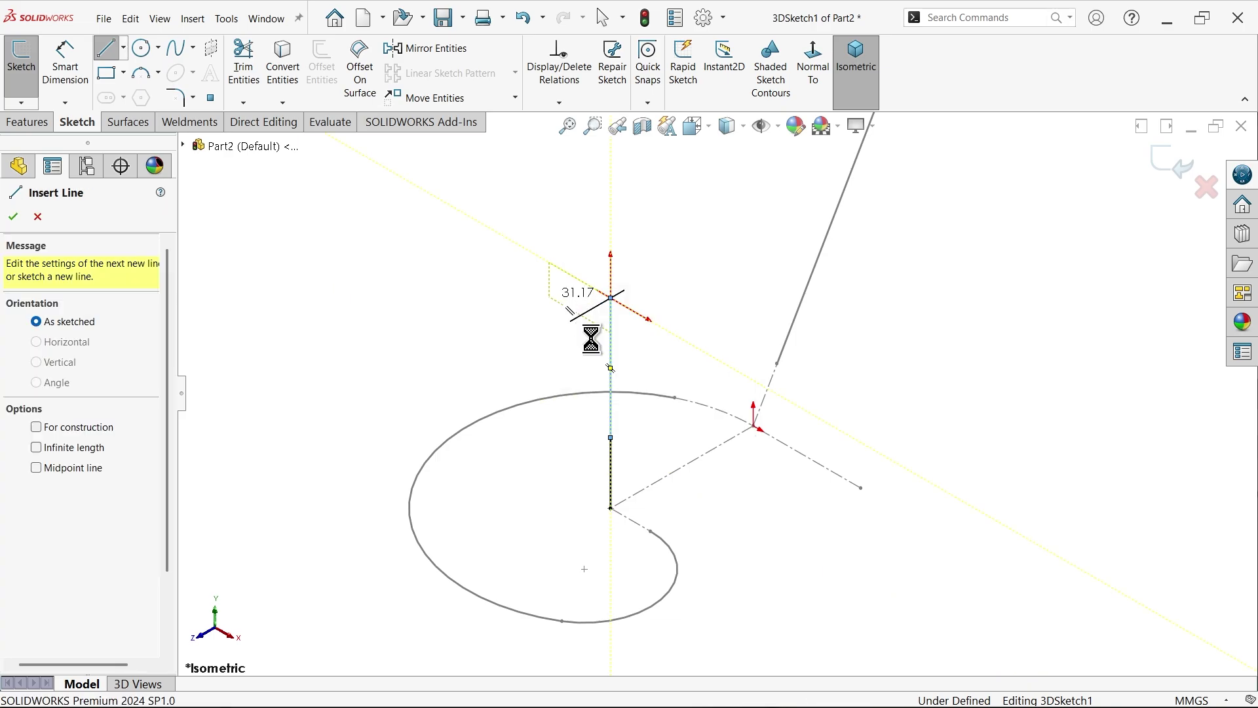
left_click(611, 490)
left_click(674, 446)
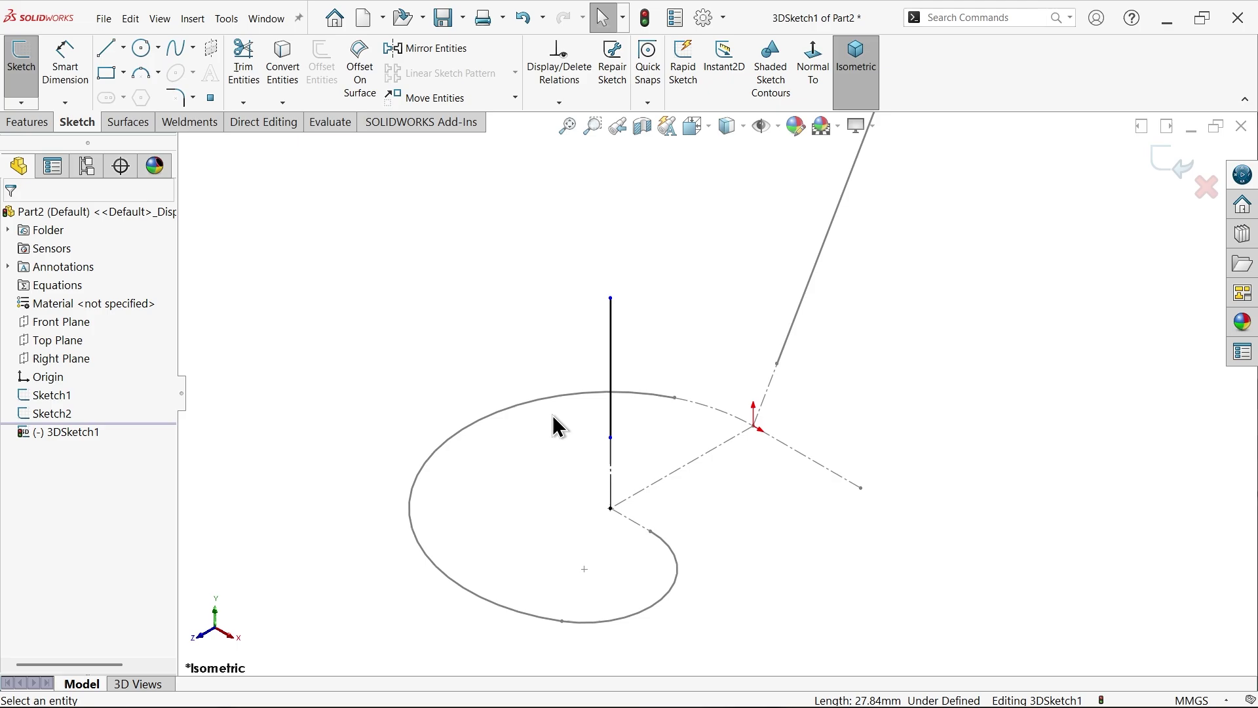
left_click(66, 69)
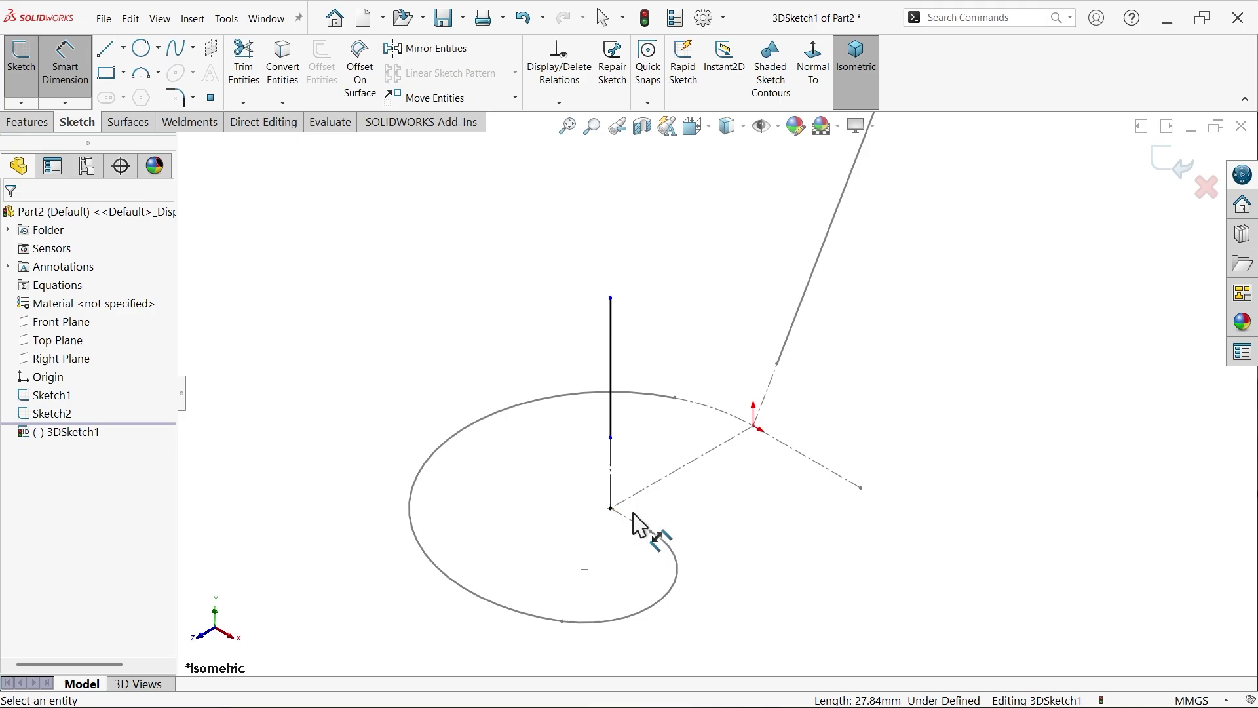
Step: Dimension the lower construction line to 20 mm
left_click(607, 477)
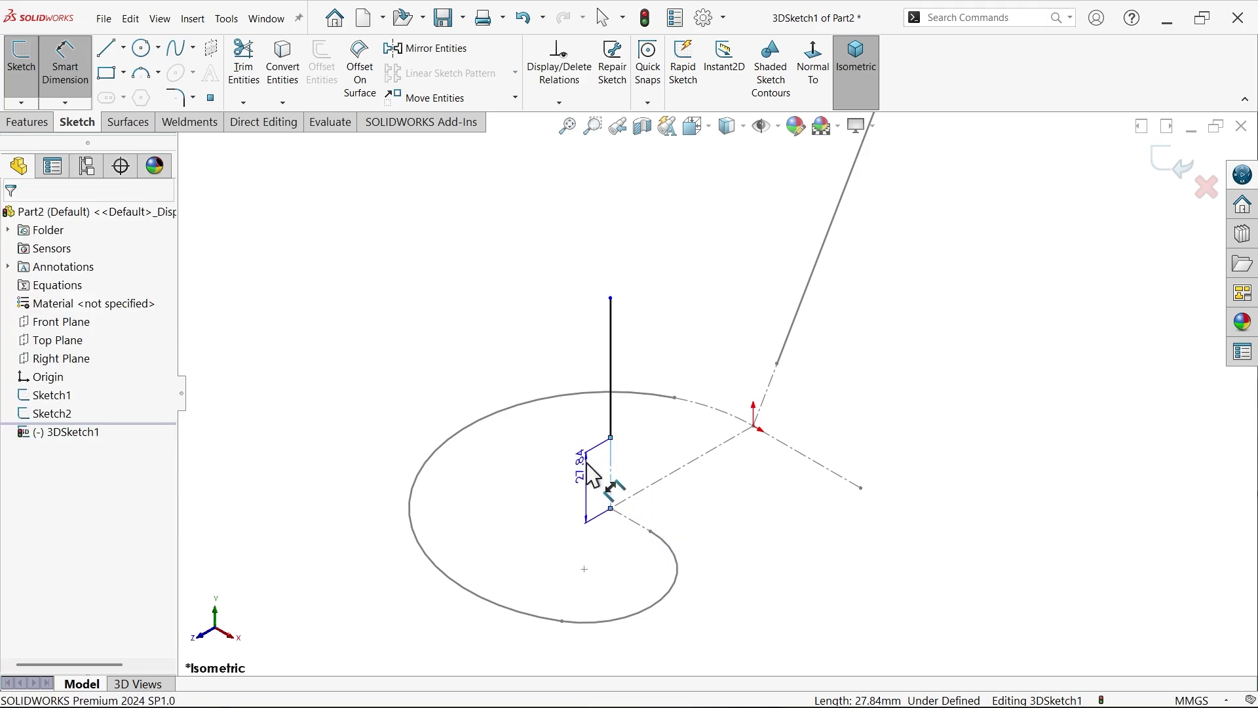
left_click(587, 462)
type("20")
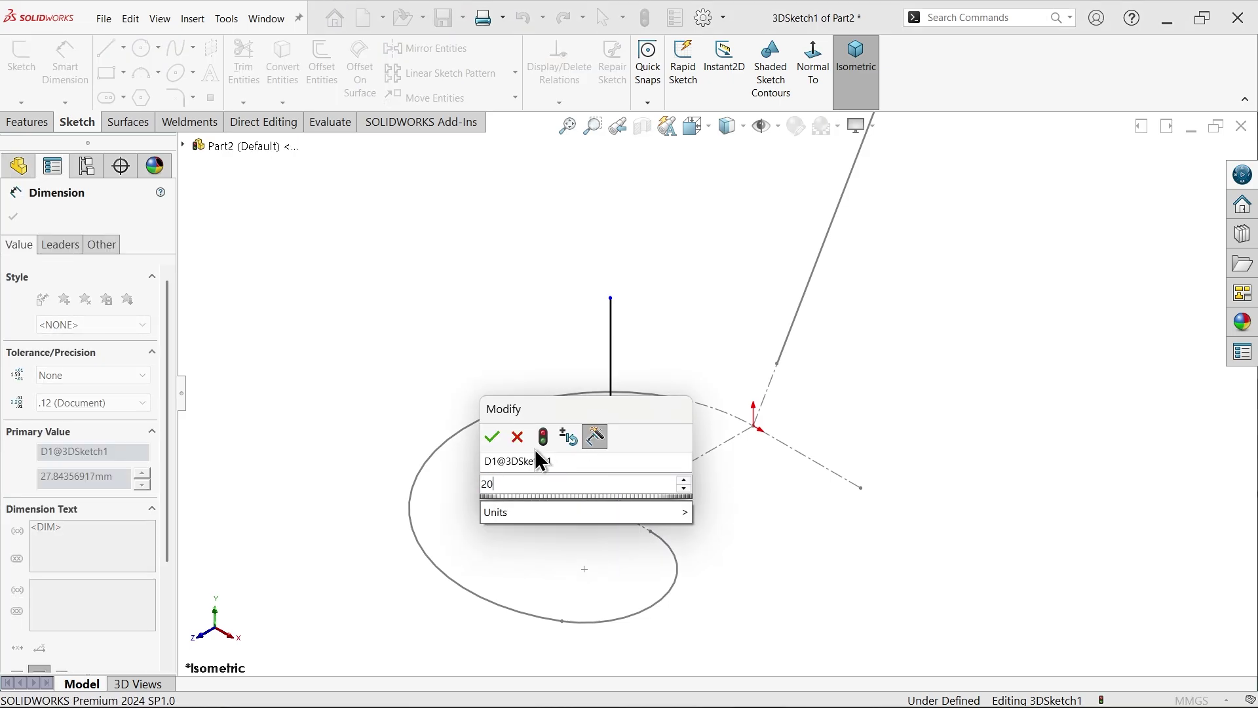
left_click(492, 435)
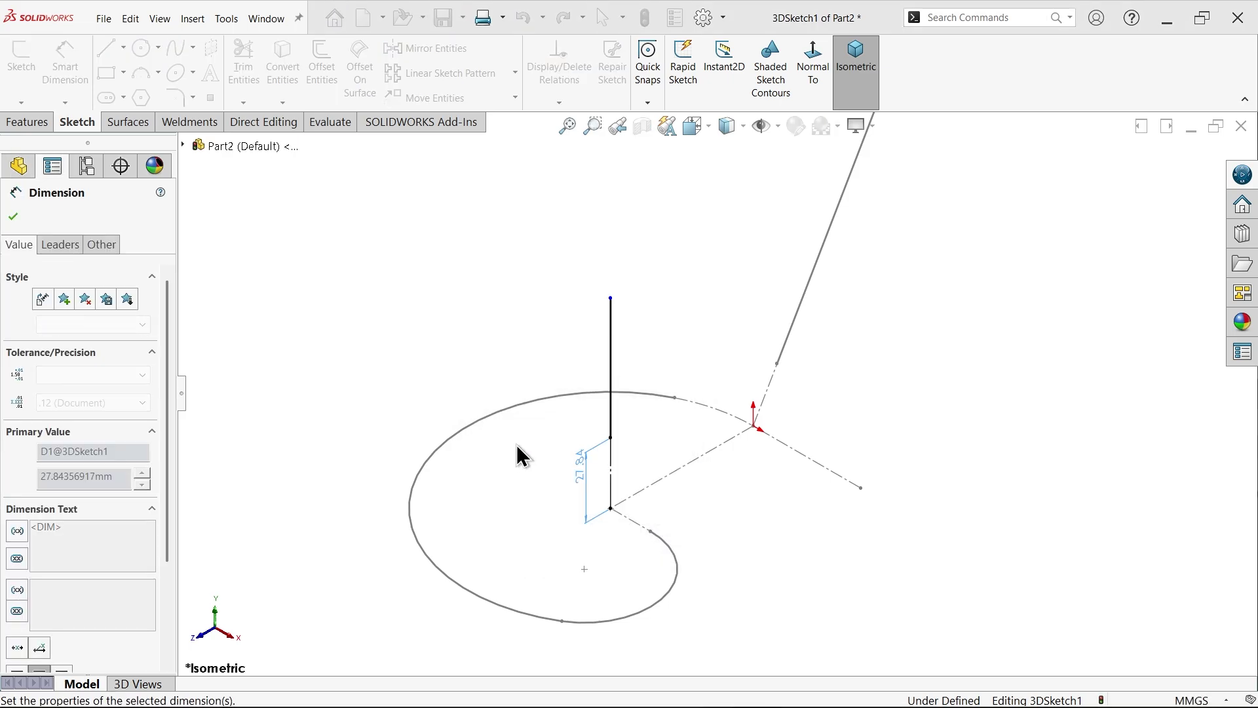
Step: Dimension the upper line's top endpoint 55 mm (125-70) above the construction line
left_click(611, 299)
left_click(649, 485)
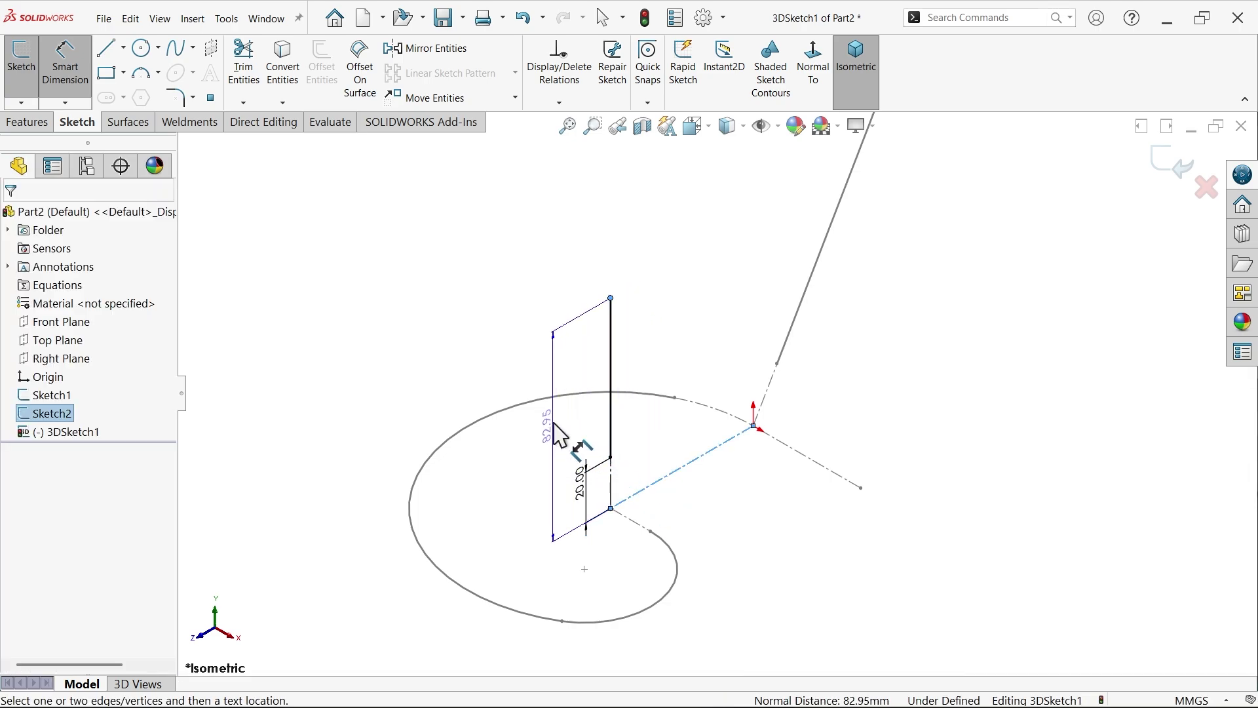
left_click(553, 424)
type("1")
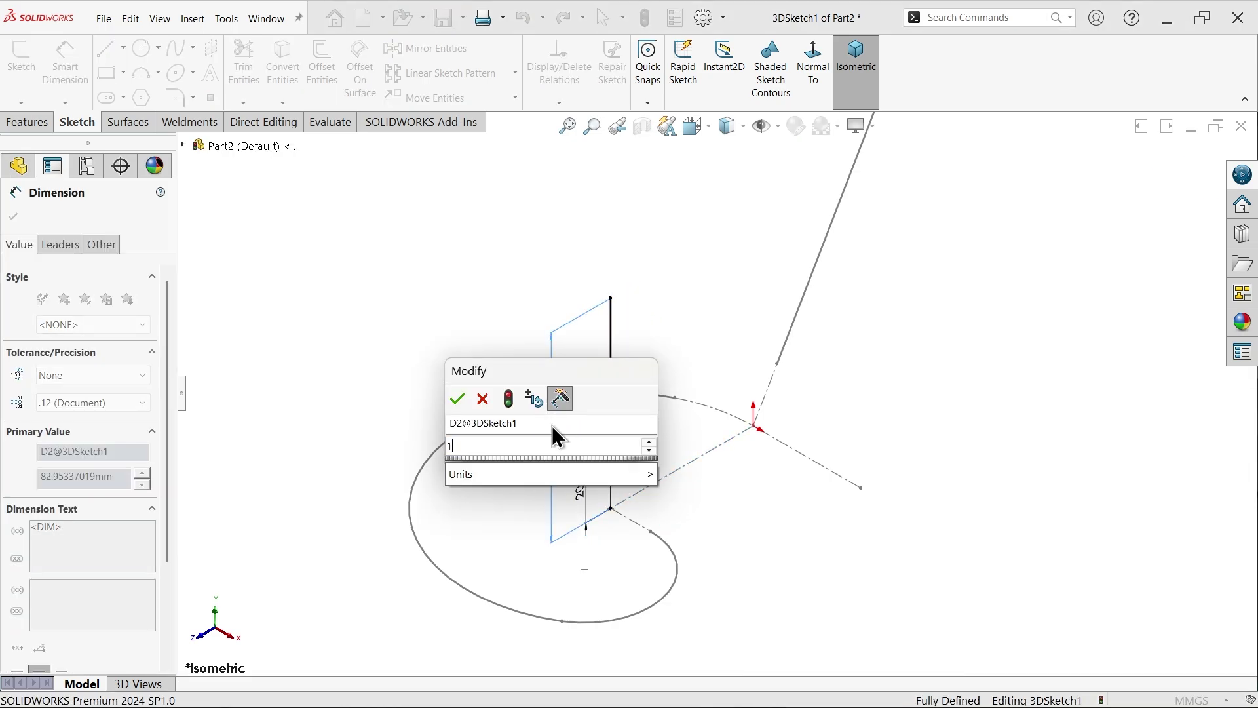
type("5")
key("BackSpace")
key("BackSpace")
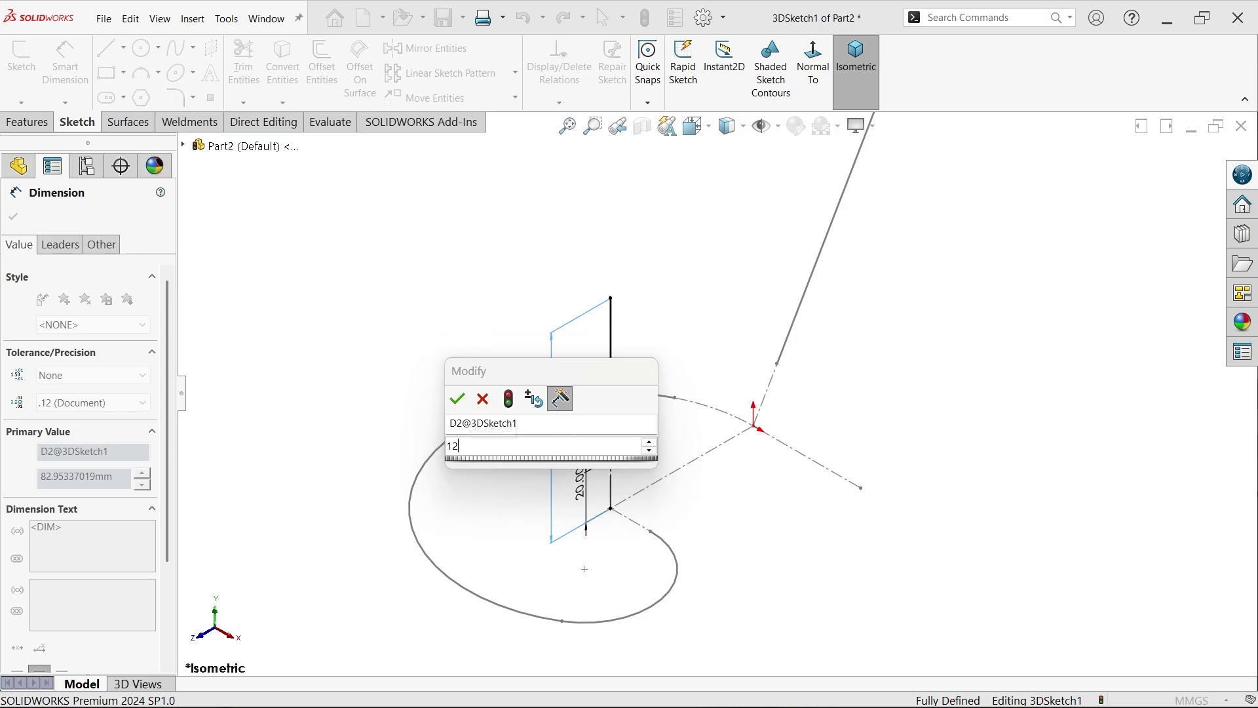
type("125-70")
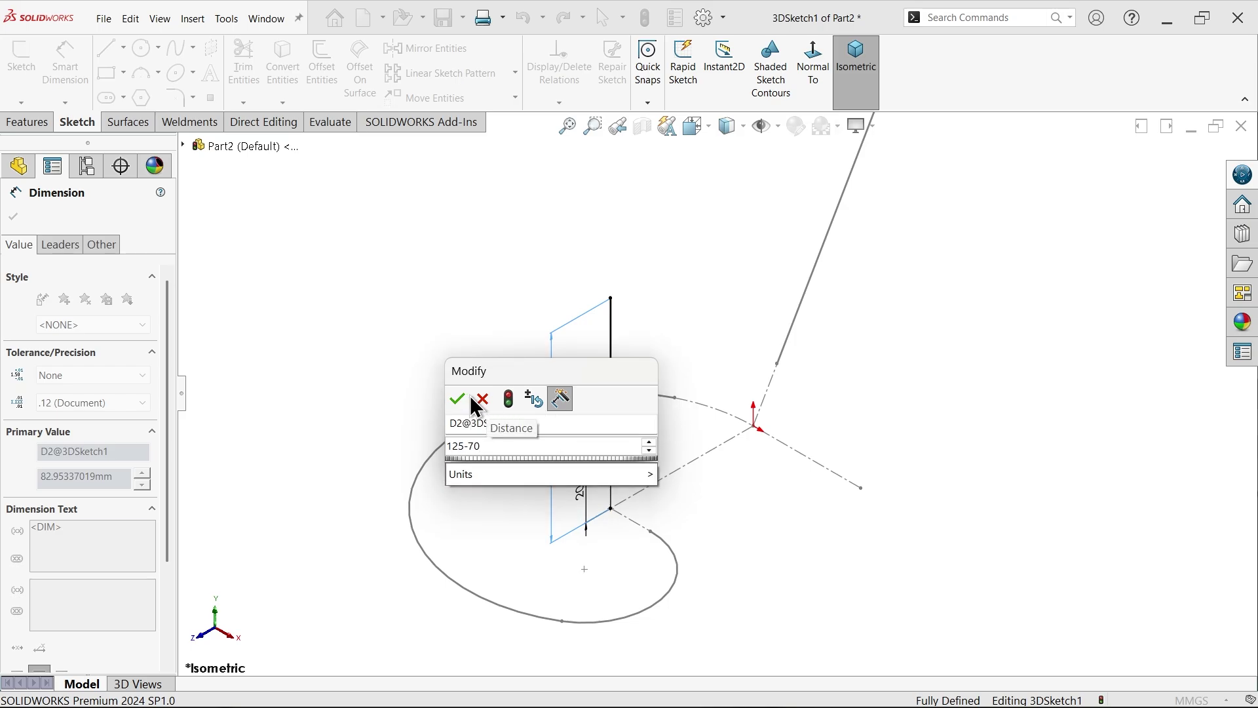
left_click(457, 397)
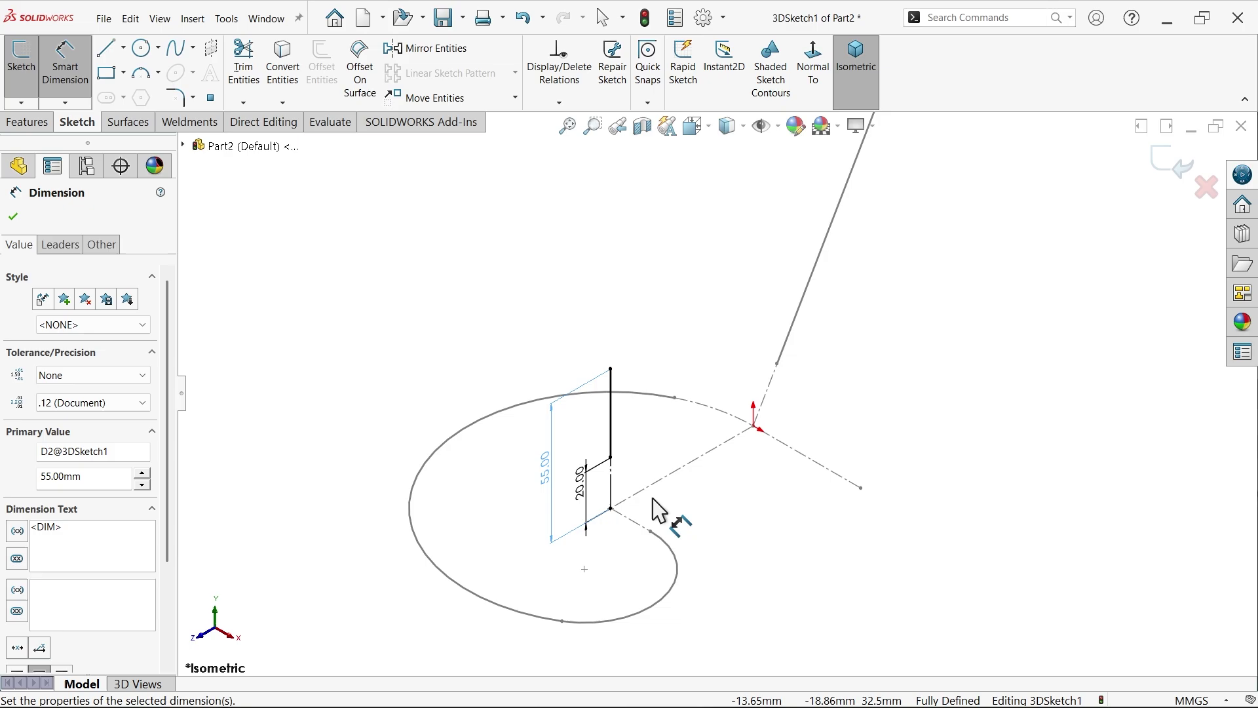
scroll(663, 511, "down", 2)
scroll(648, 497, "up", 2)
scroll(648, 497, "up", 1)
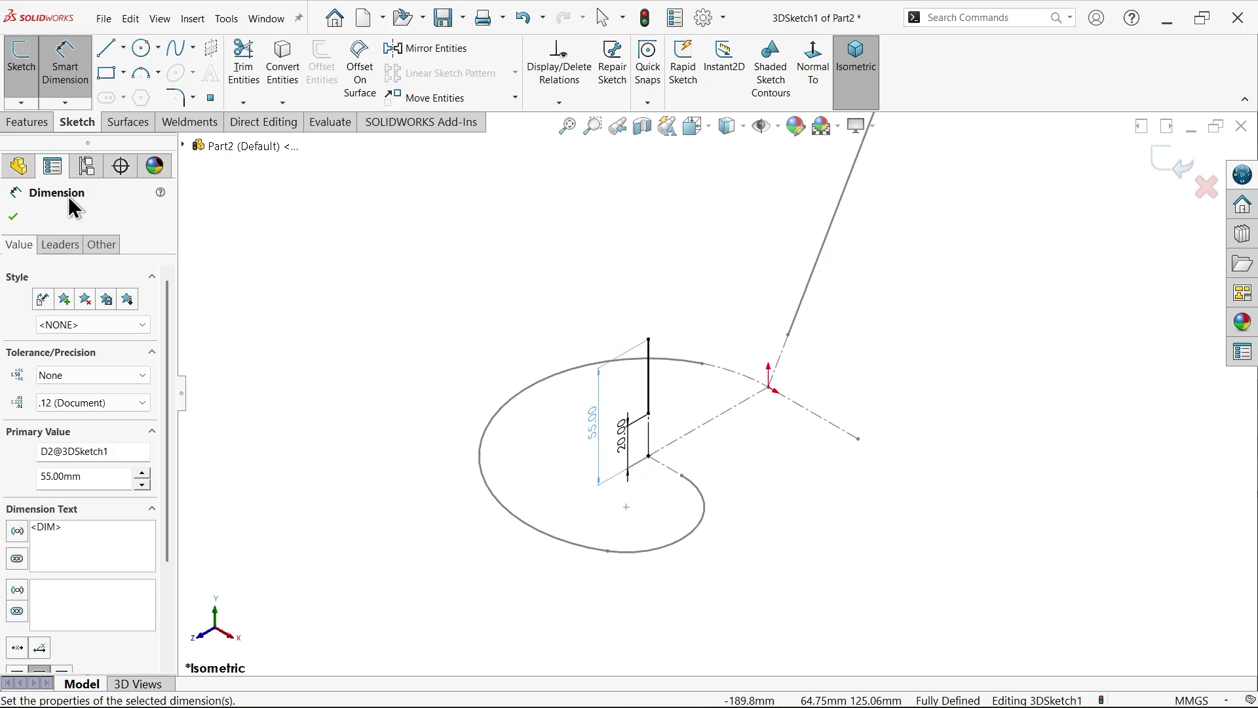
Step: Finish dimensioning and start Fit Spline from Tools > Spline Tools
left_click(14, 216)
left_click(236, 19)
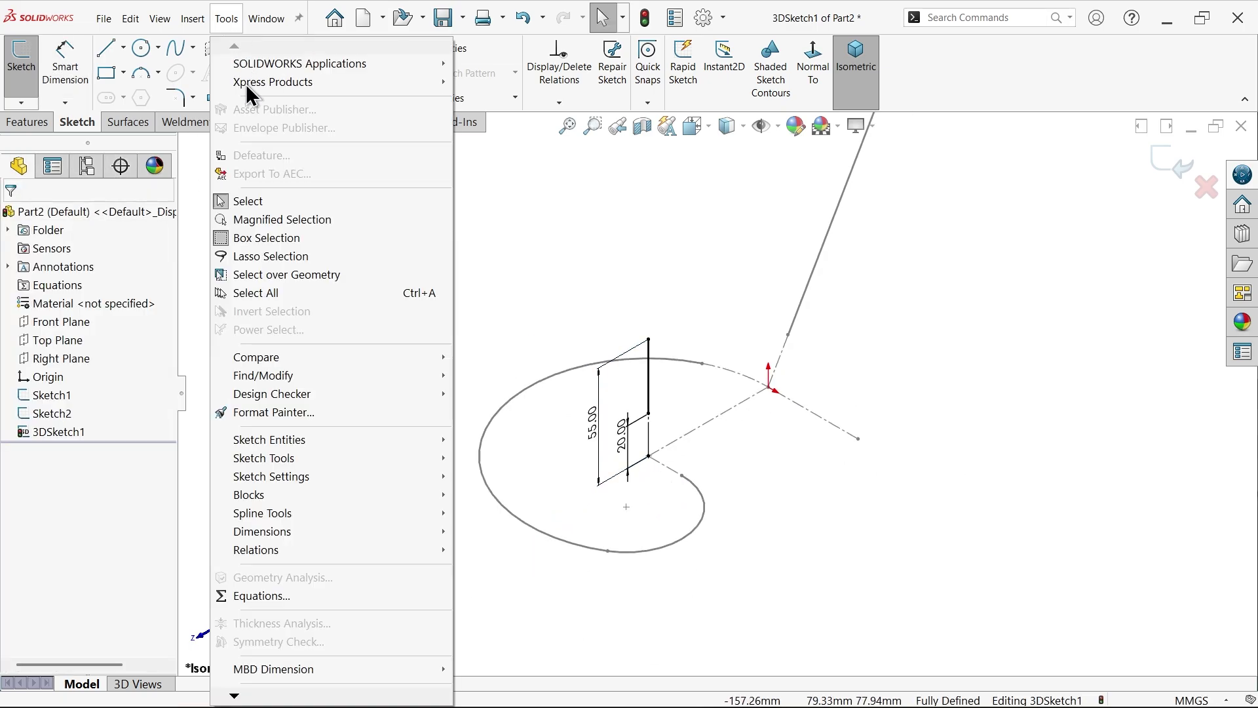
mouse_move(298, 516)
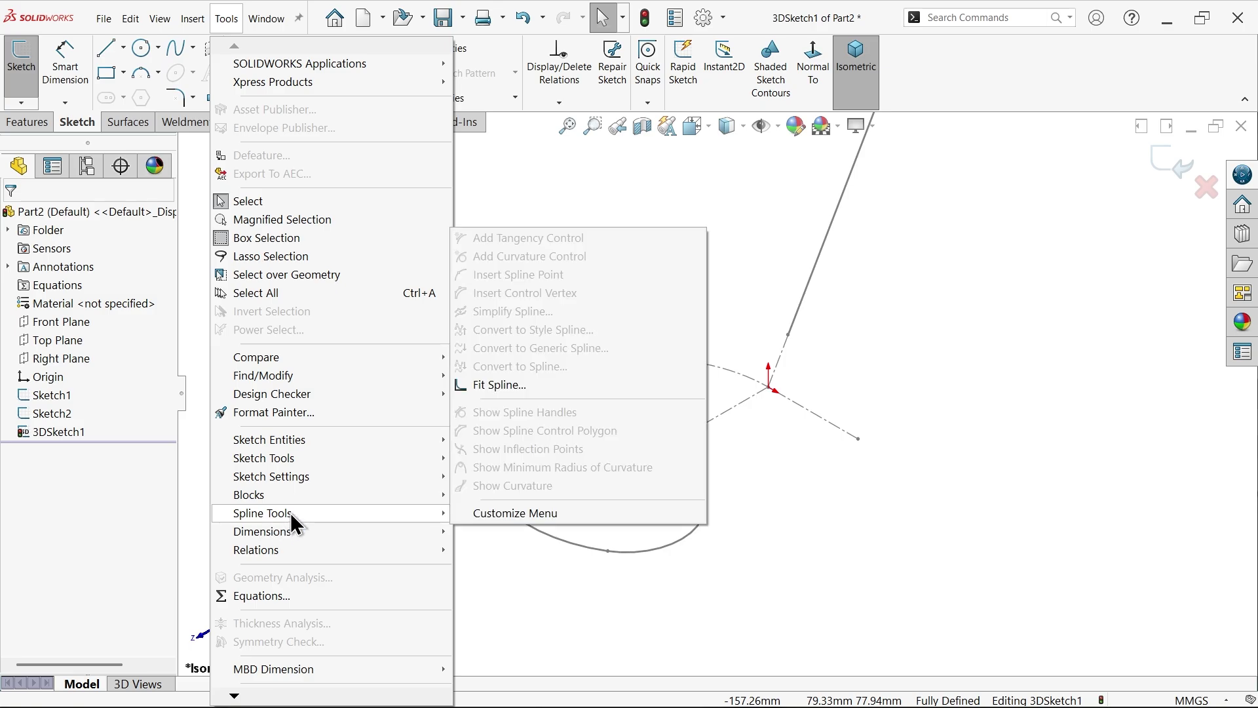
left_click(501, 384)
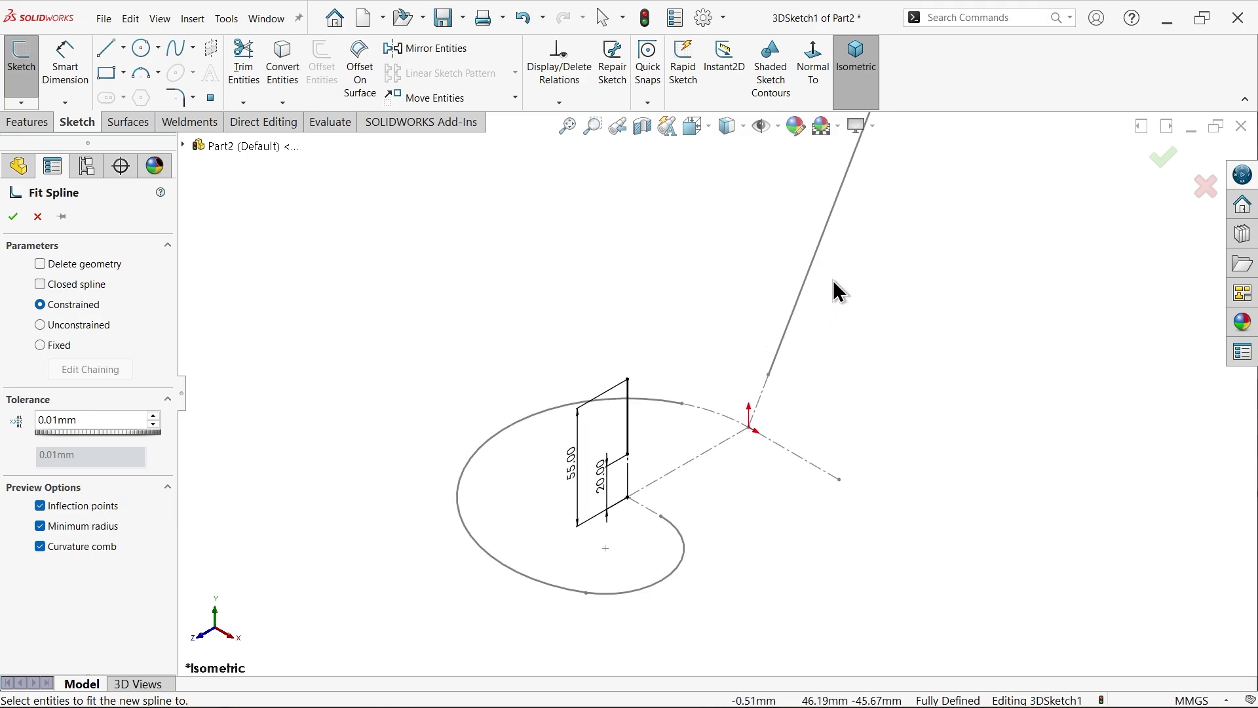
Step: Merge the long straw line, large coil arc and upper vertical line into one fitted spline
left_click(810, 275)
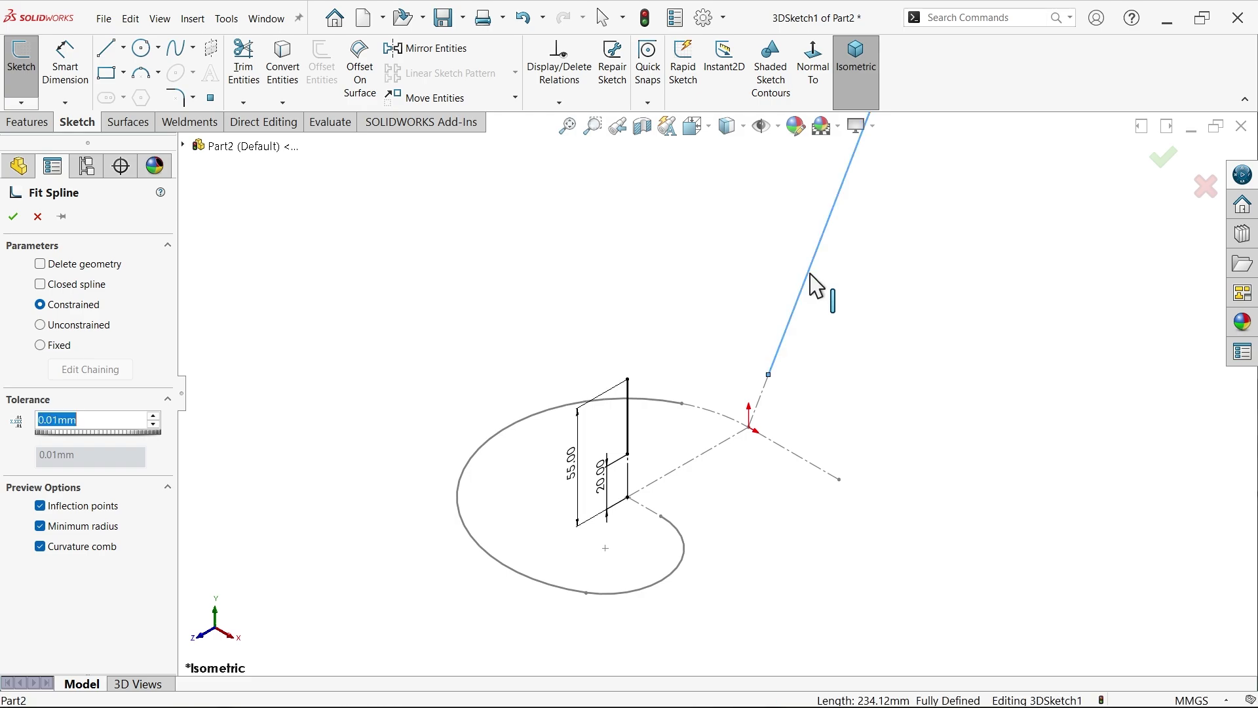
left_click(666, 402)
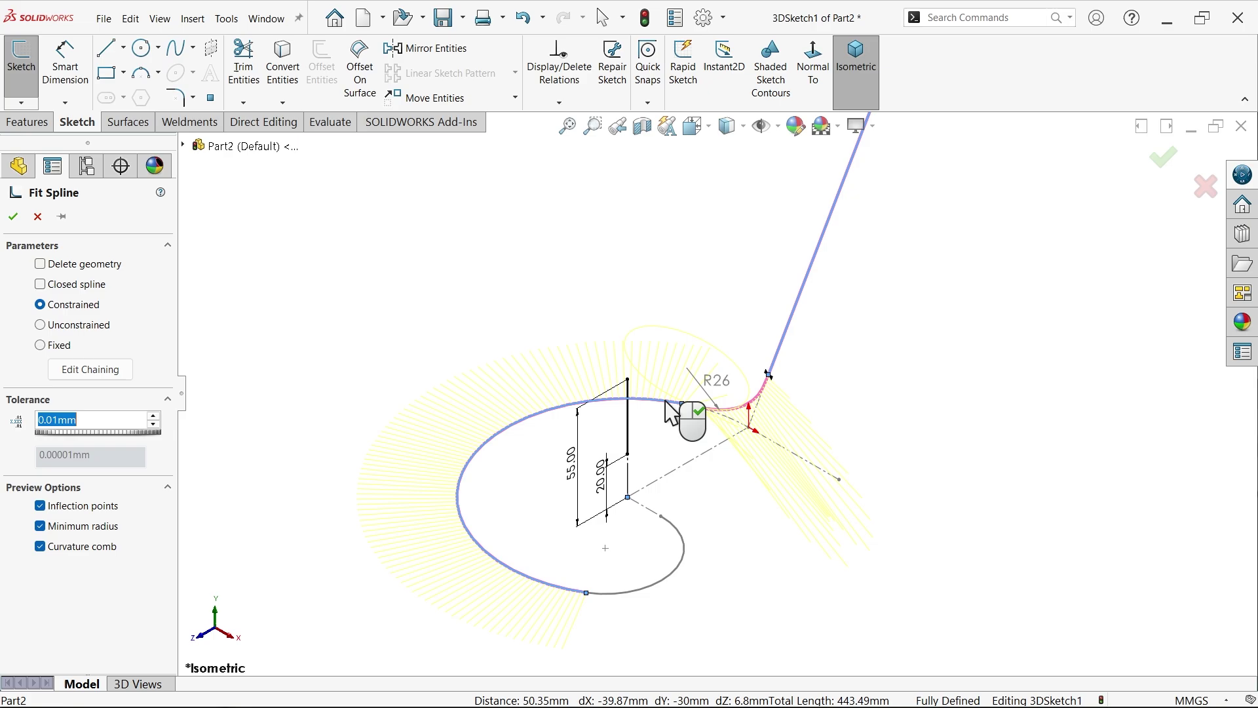
scroll(718, 441, "down", 3)
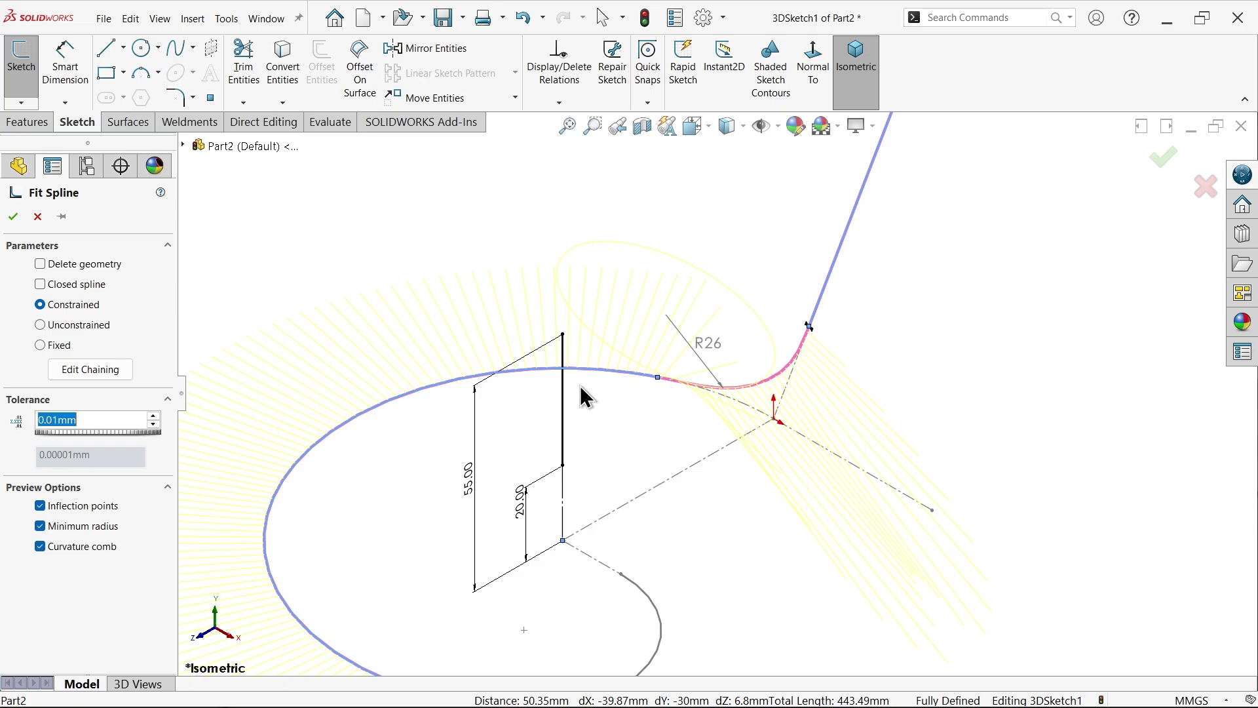
scroll(570, 396, "up", 2)
scroll(627, 511, "down", 2)
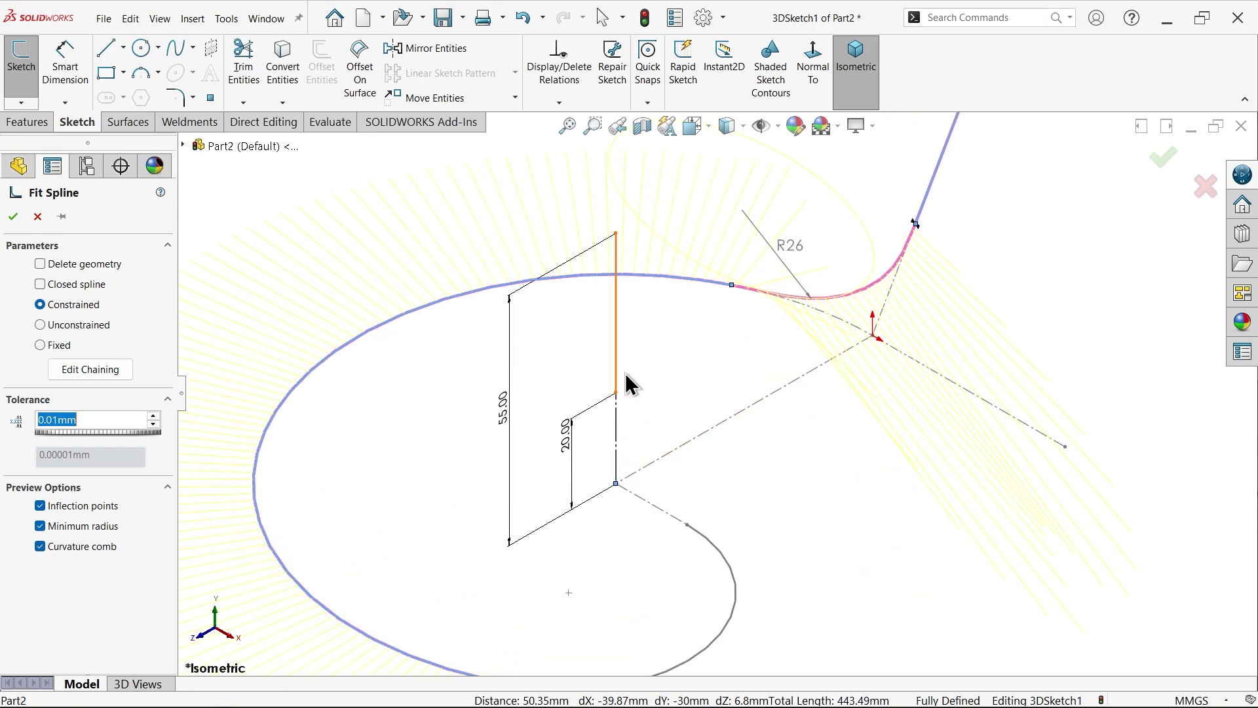
scroll(652, 413, "up", 2)
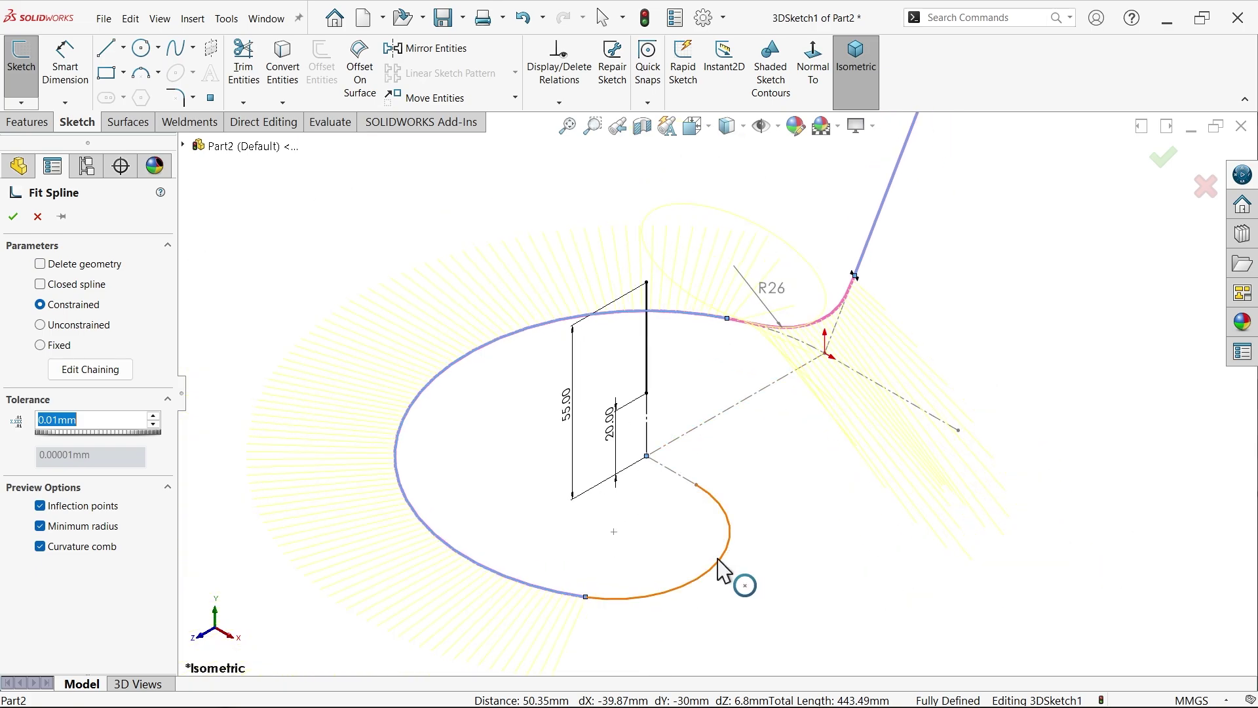
scroll(662, 393, "down", 2)
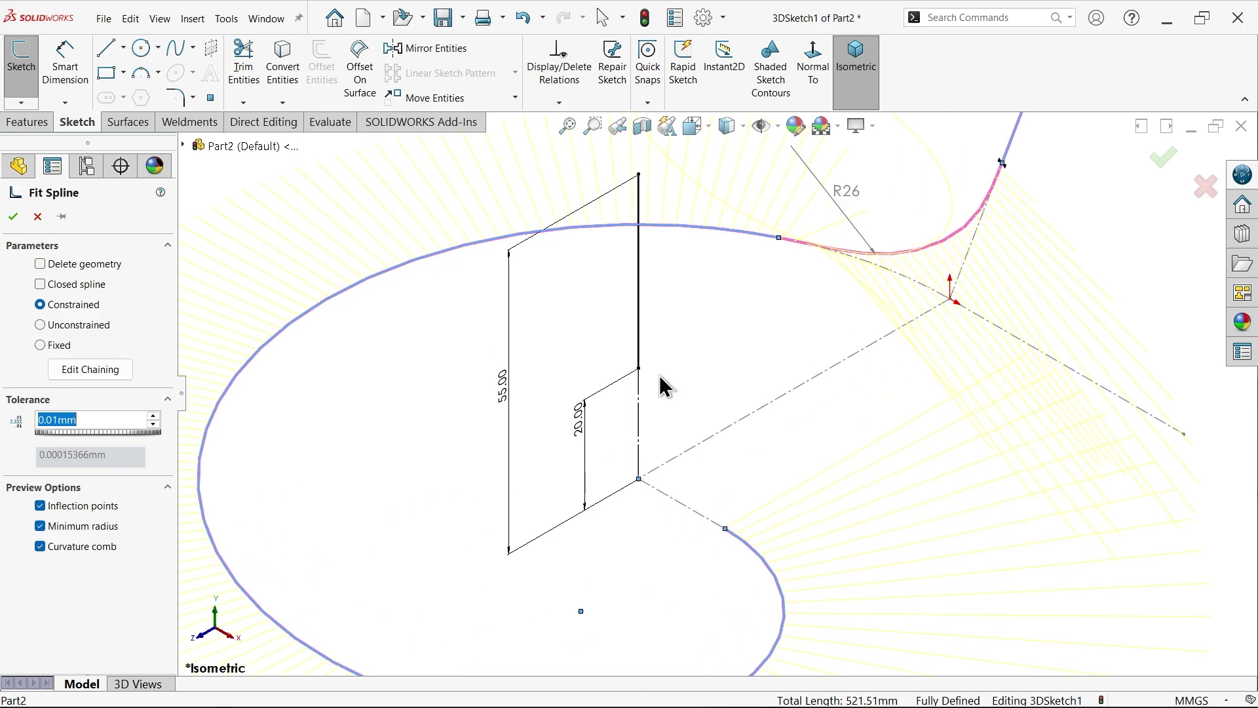
left_click(640, 318)
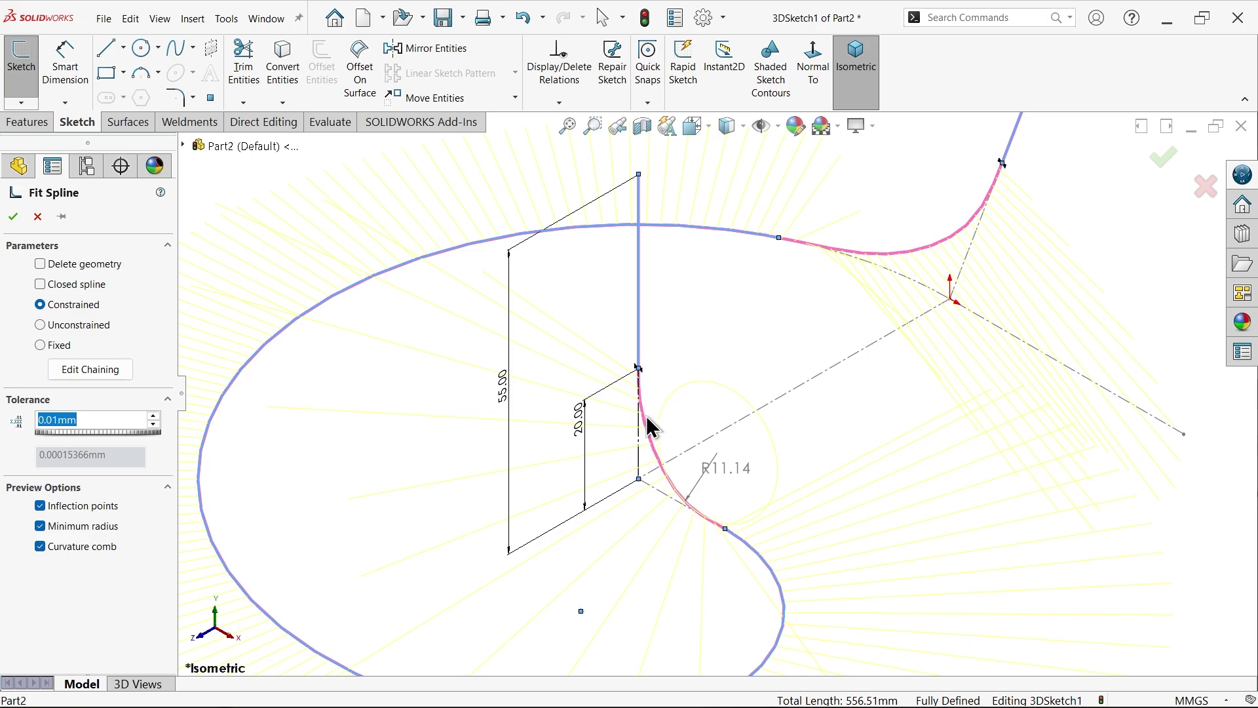
key("f")
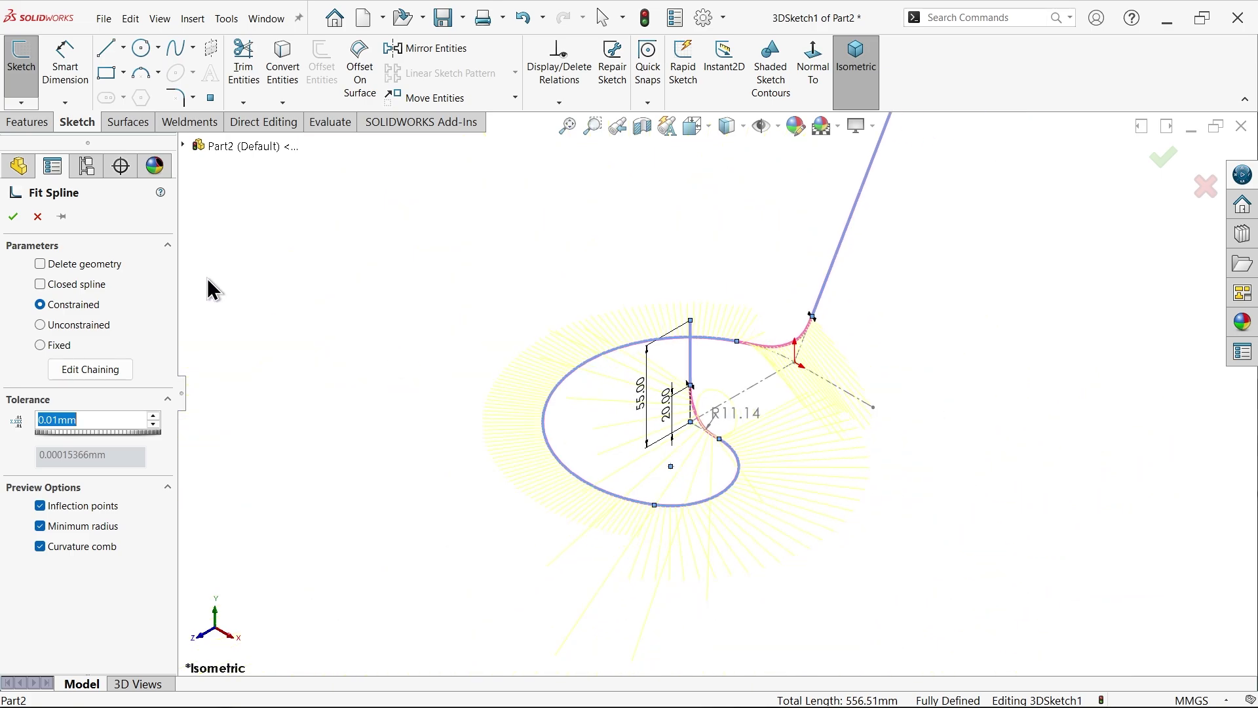
left_click(18, 216)
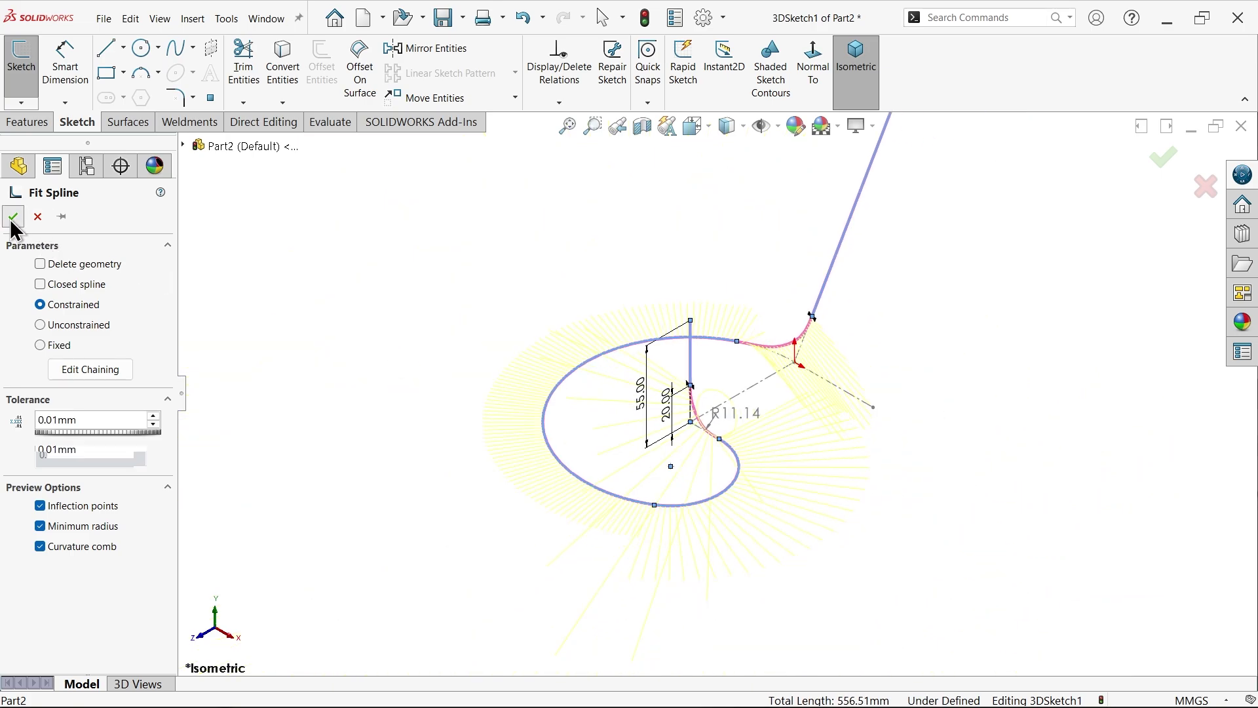
left_click(451, 328)
scroll(519, 338, "up", 4)
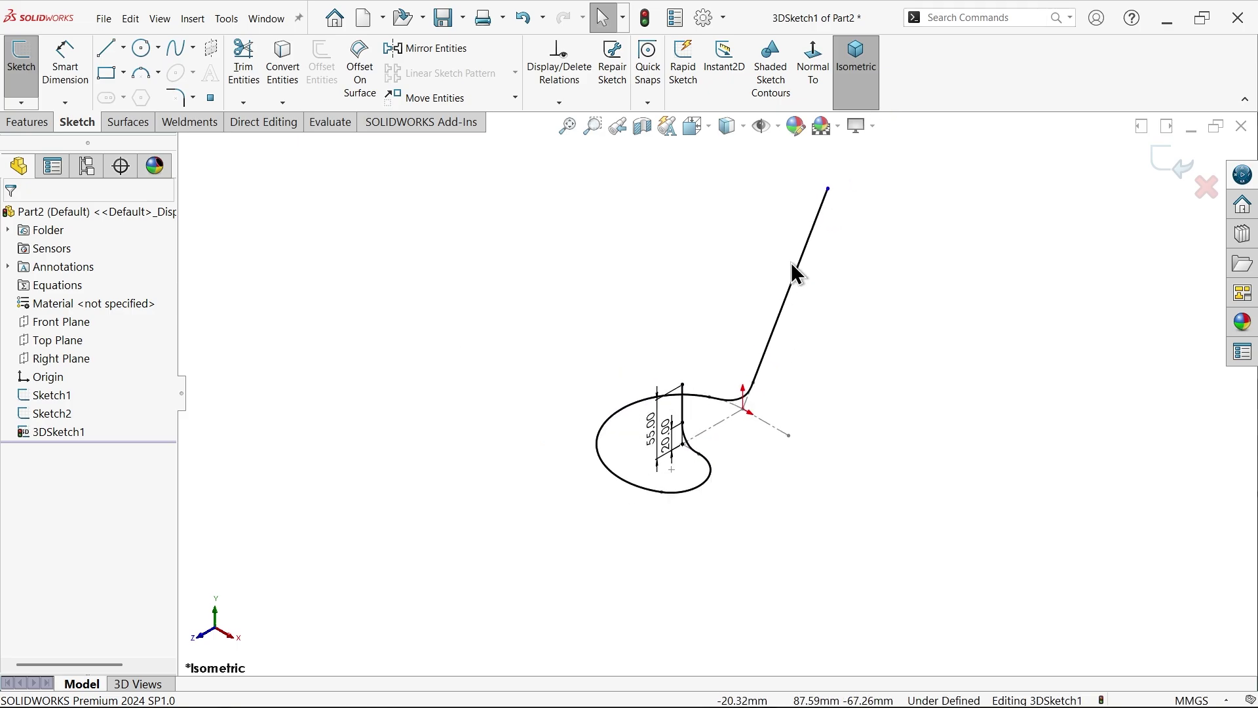
scroll(792, 262, "down", 1)
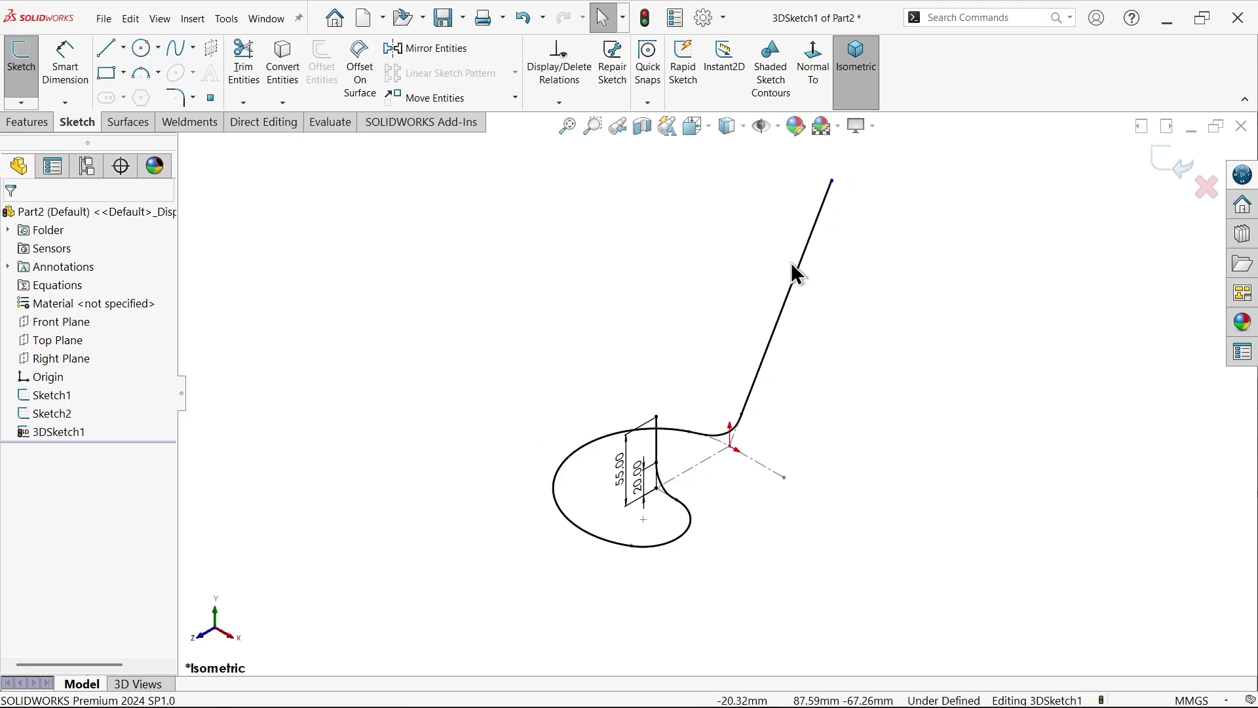
Step: Sweep a 12 mm diameter circular profile along 3DSketch1 to create the straw tube
left_click(30, 122)
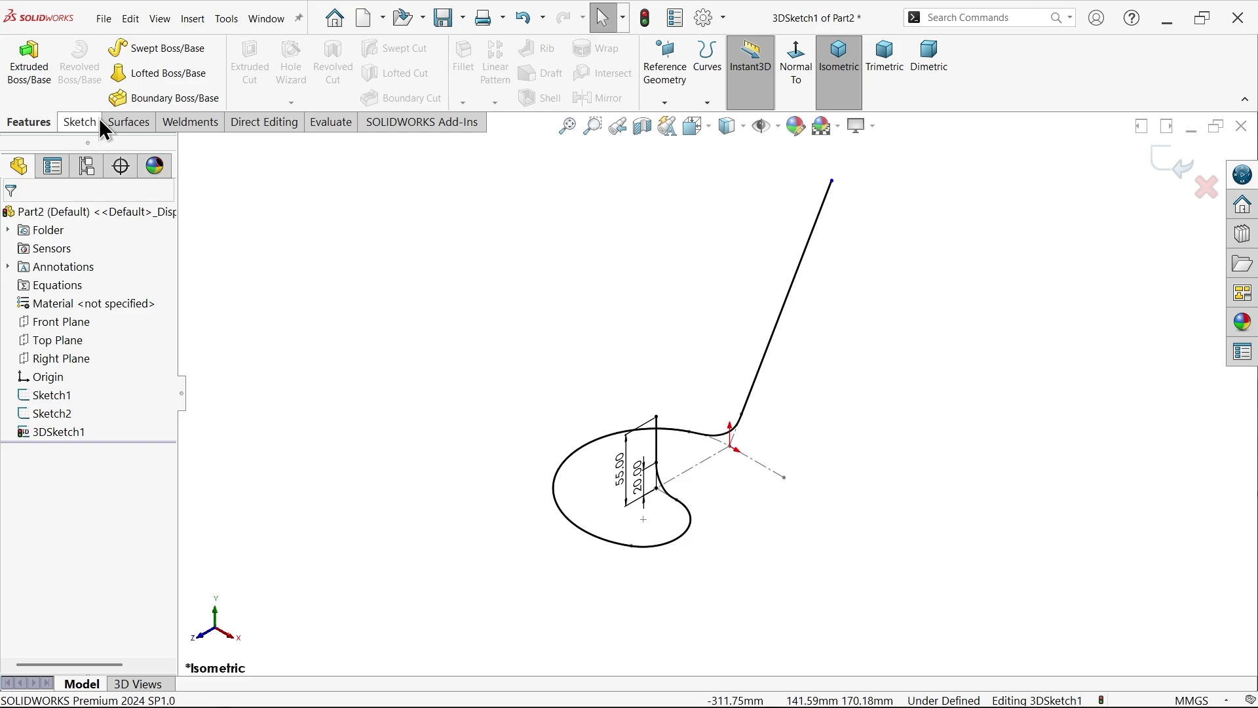
left_click(171, 49)
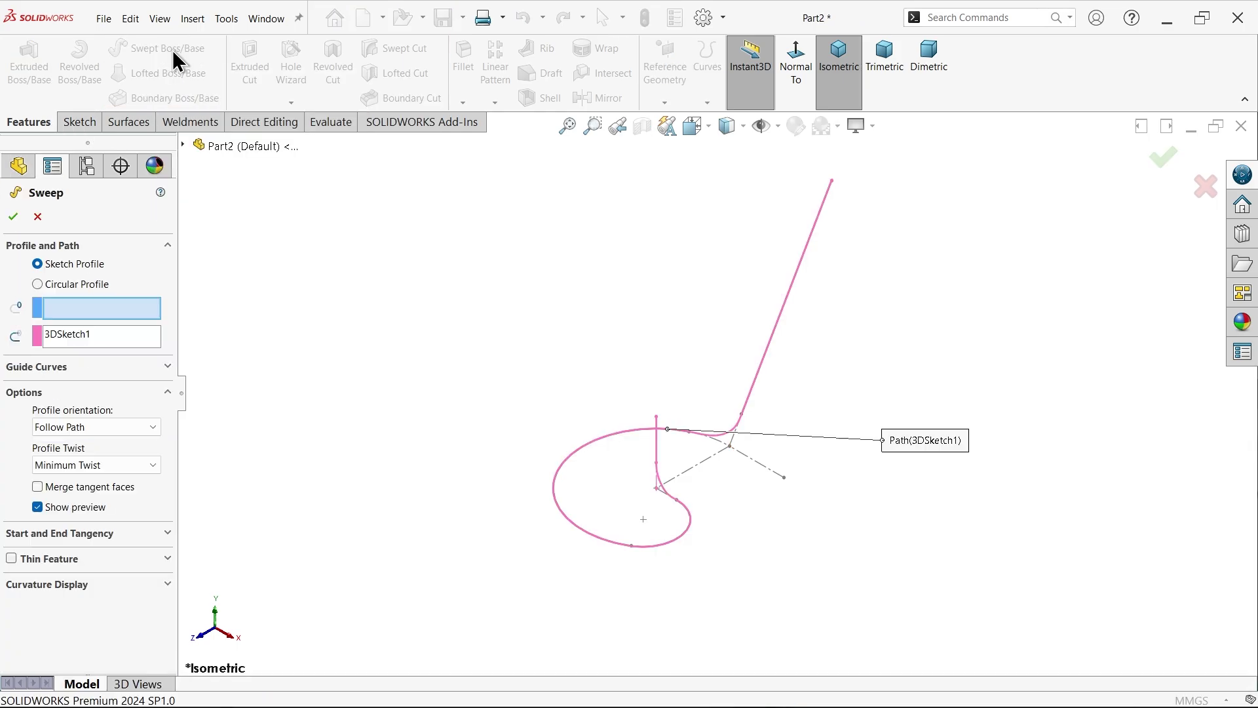
left_click(76, 285)
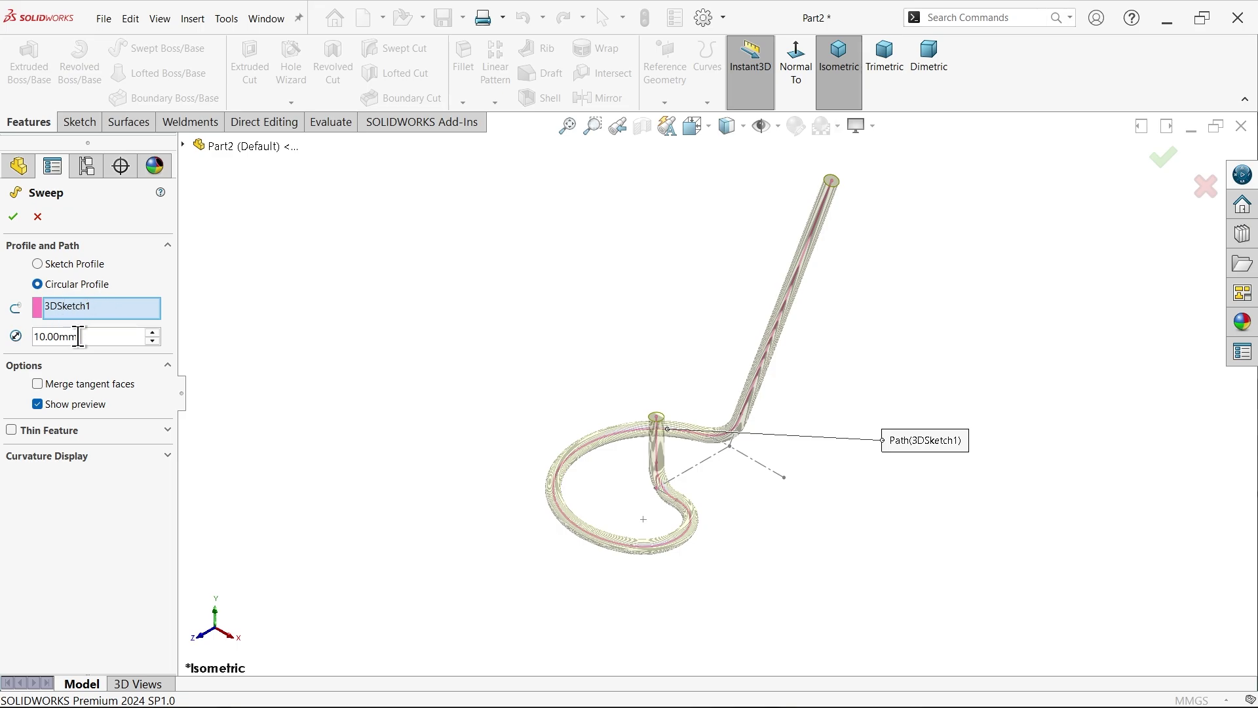
double_click(82, 339)
type("12")
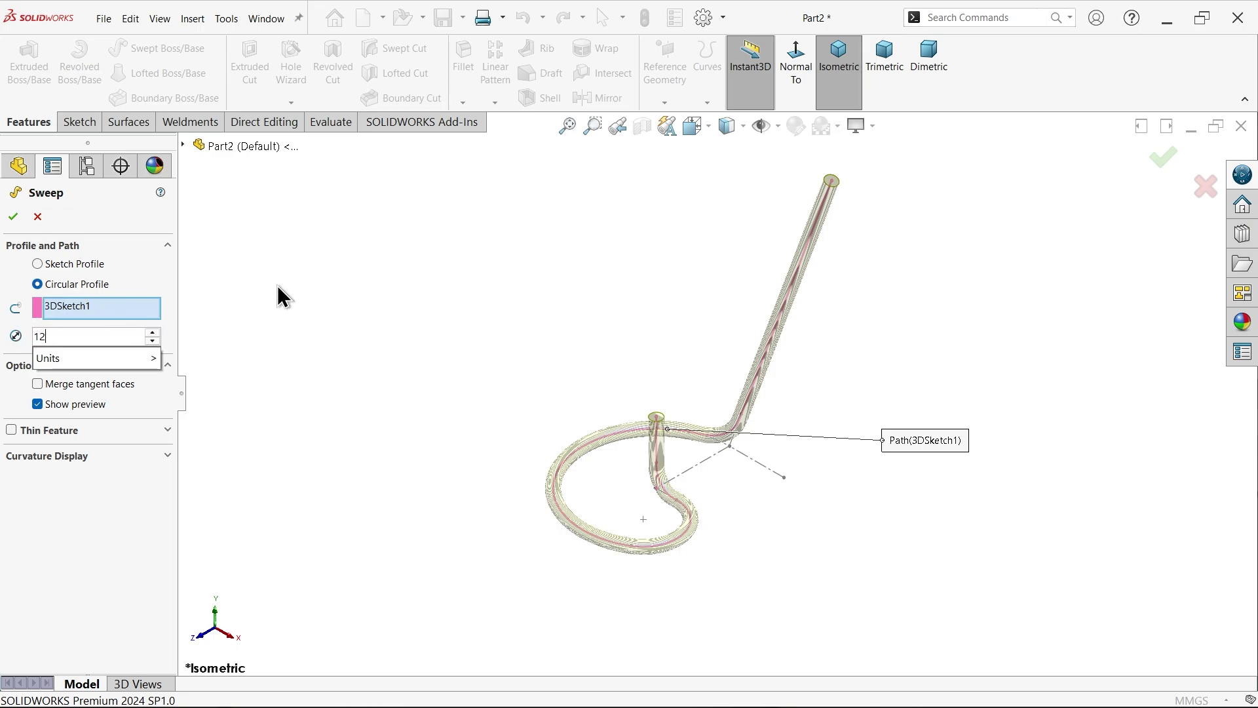
key("Return")
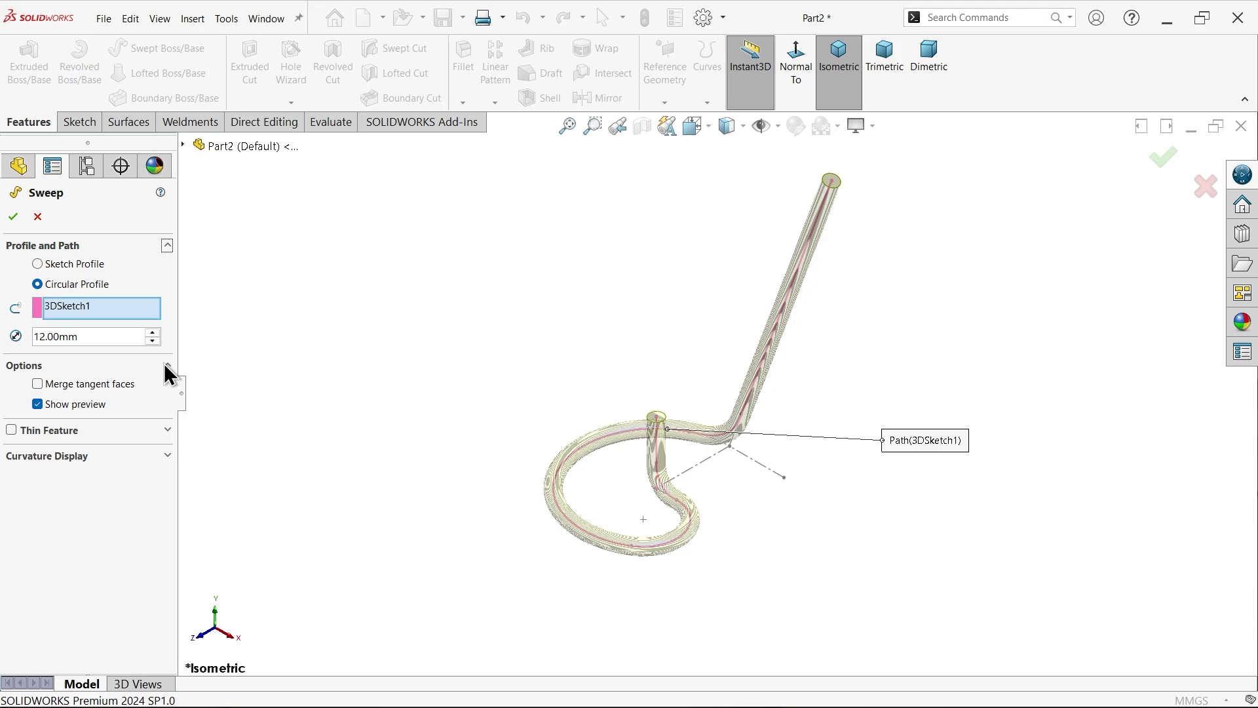
left_click(14, 223)
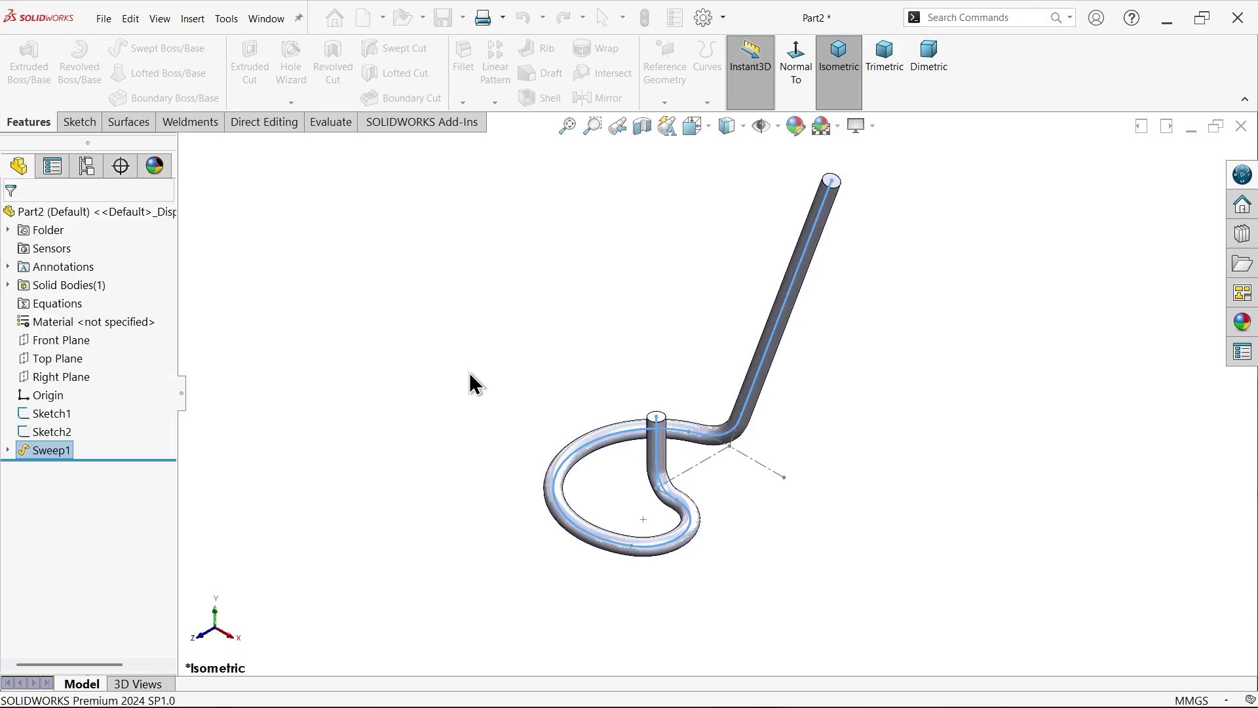
Step: Hide the Sketch2 reference line and the Sketch1 path
left_click(668, 335)
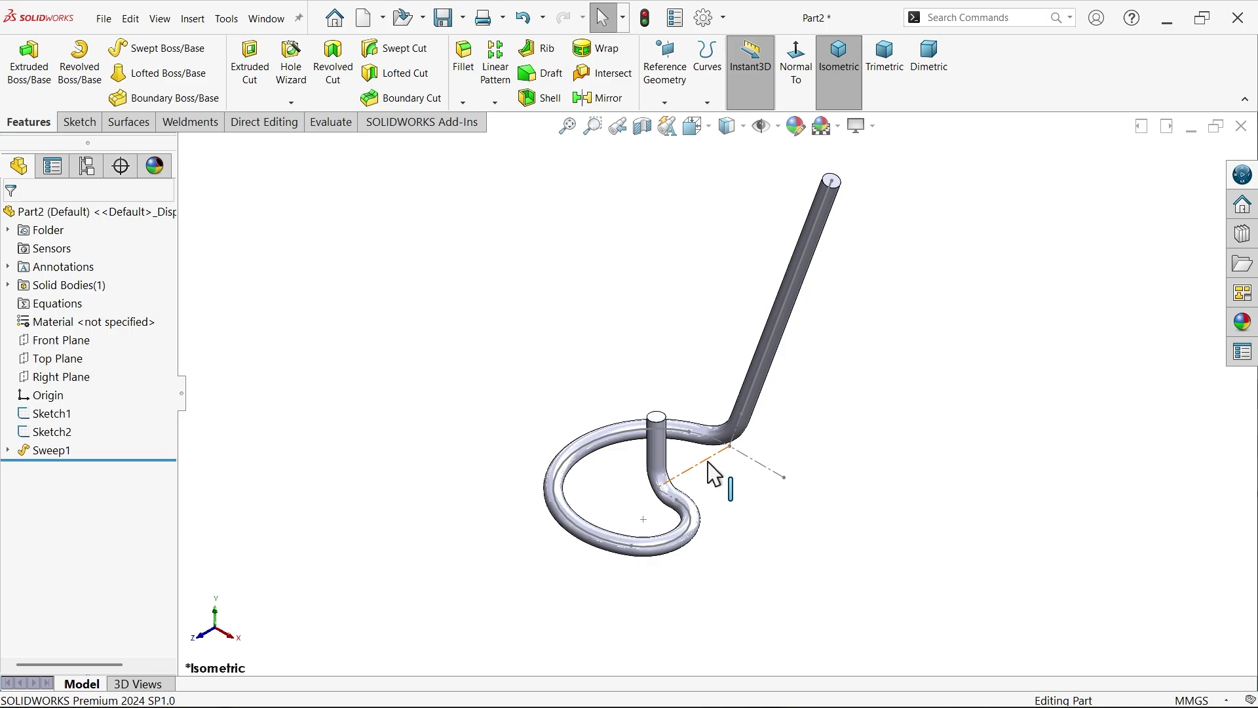
left_click(716, 457)
left_click(764, 425)
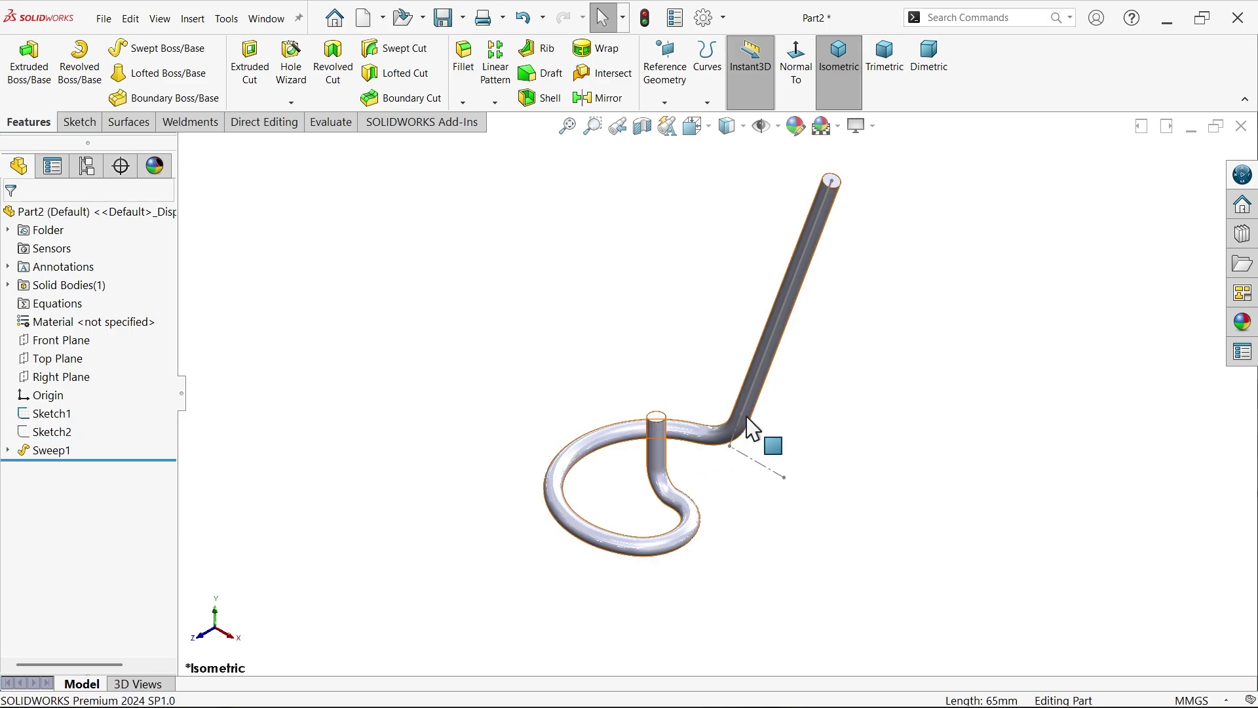
left_click(748, 405)
left_click(803, 368)
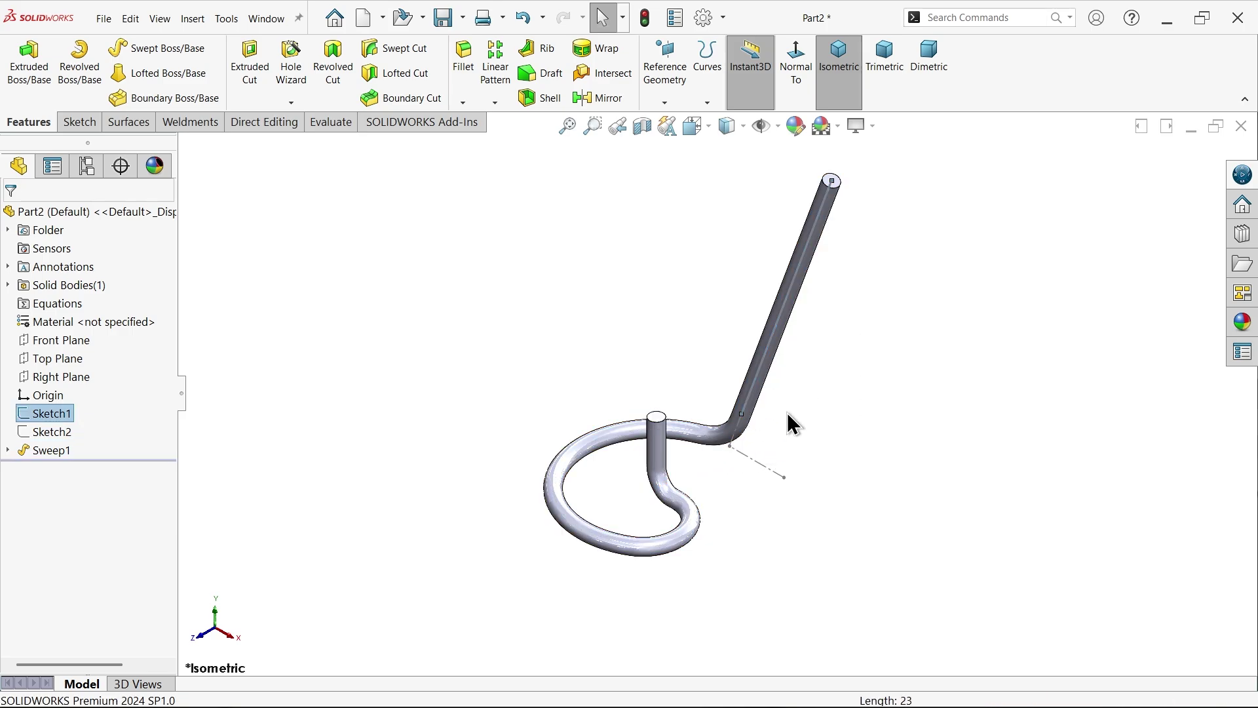
Step: Open a new sketch on the vertical tube's top end face
scroll(721, 452, "down", 5)
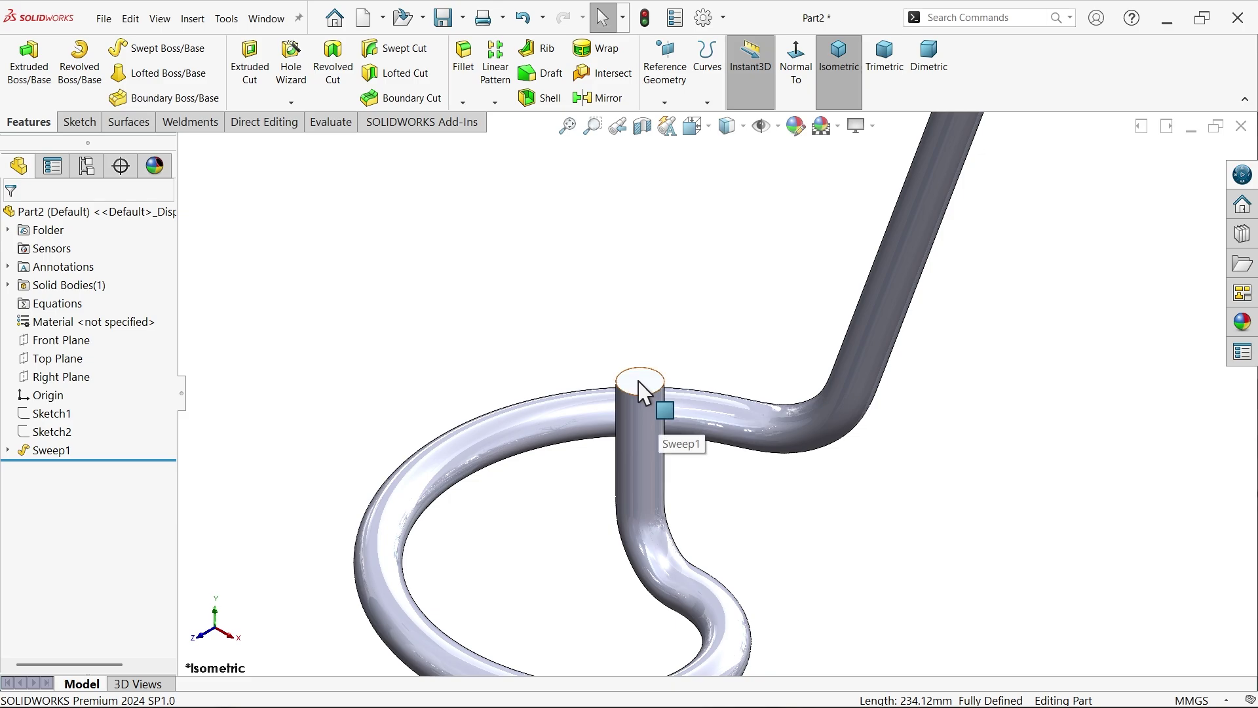
left_click(636, 389)
left_click(696, 341)
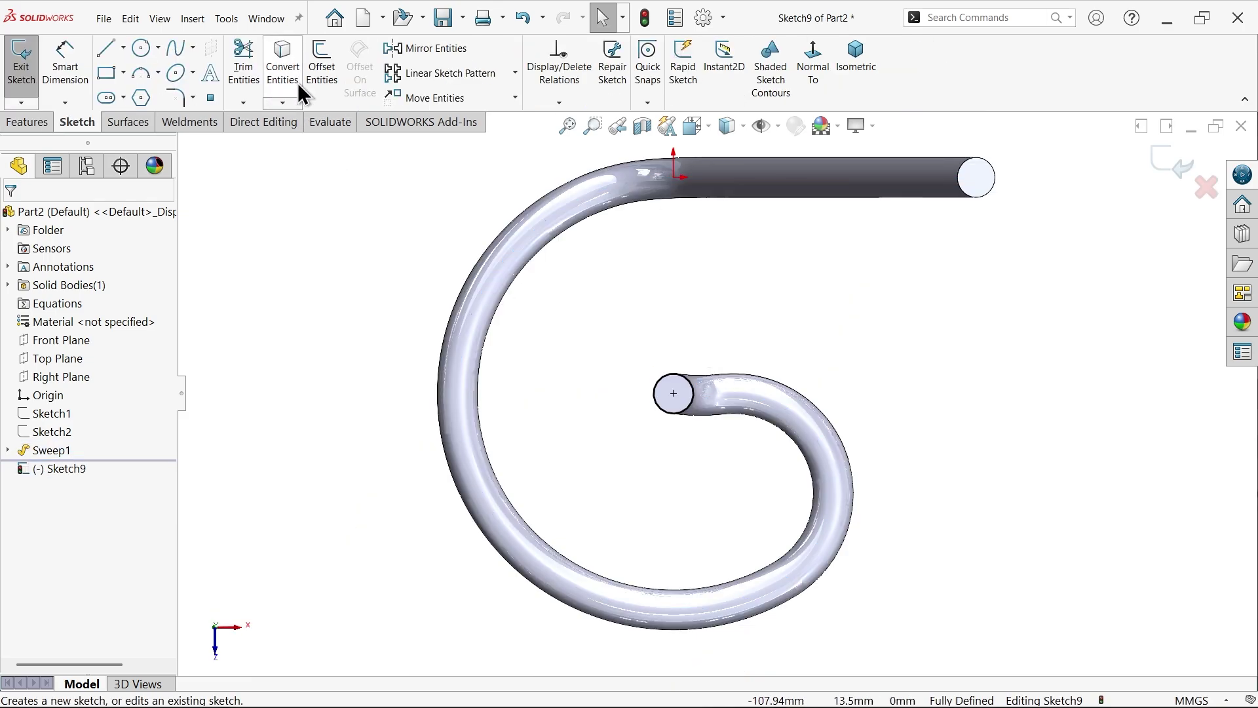
Step: Preview a 70 mm extrusion of the tube-top circle in isometric, then view the reference drawing
left_click(855, 63)
scroll(727, 458, "down", 5)
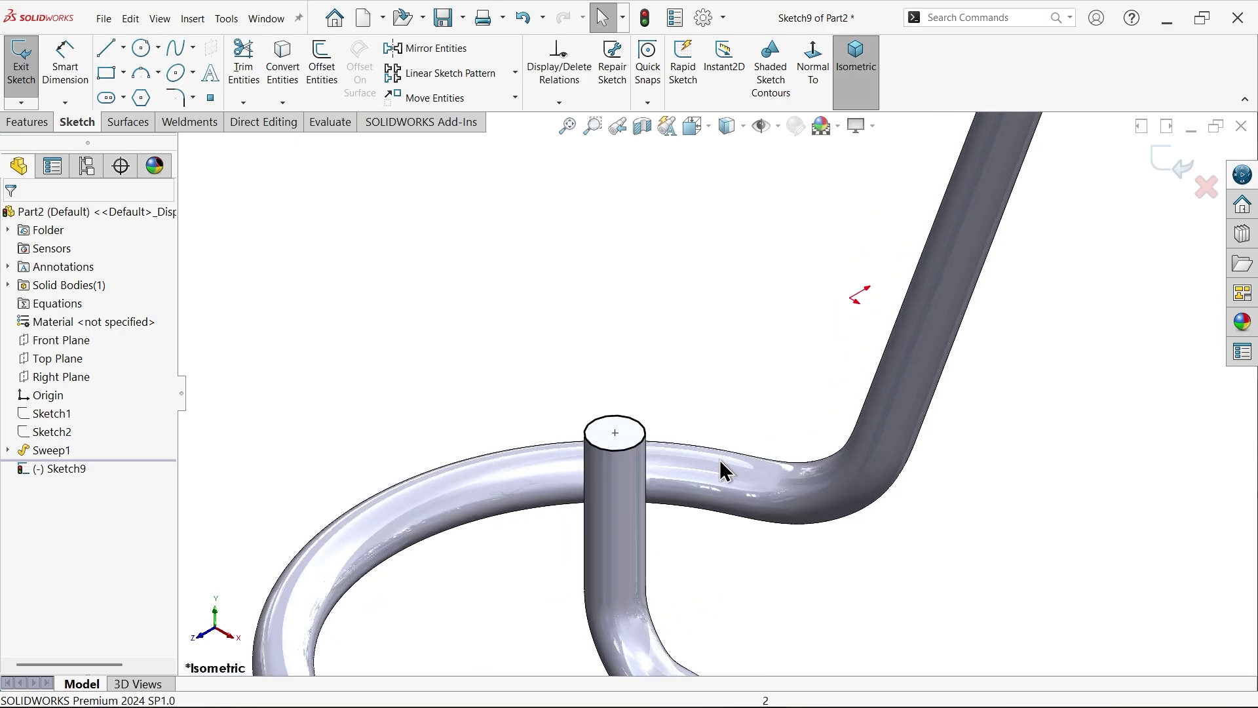
left_click(26, 122)
left_click(27, 66)
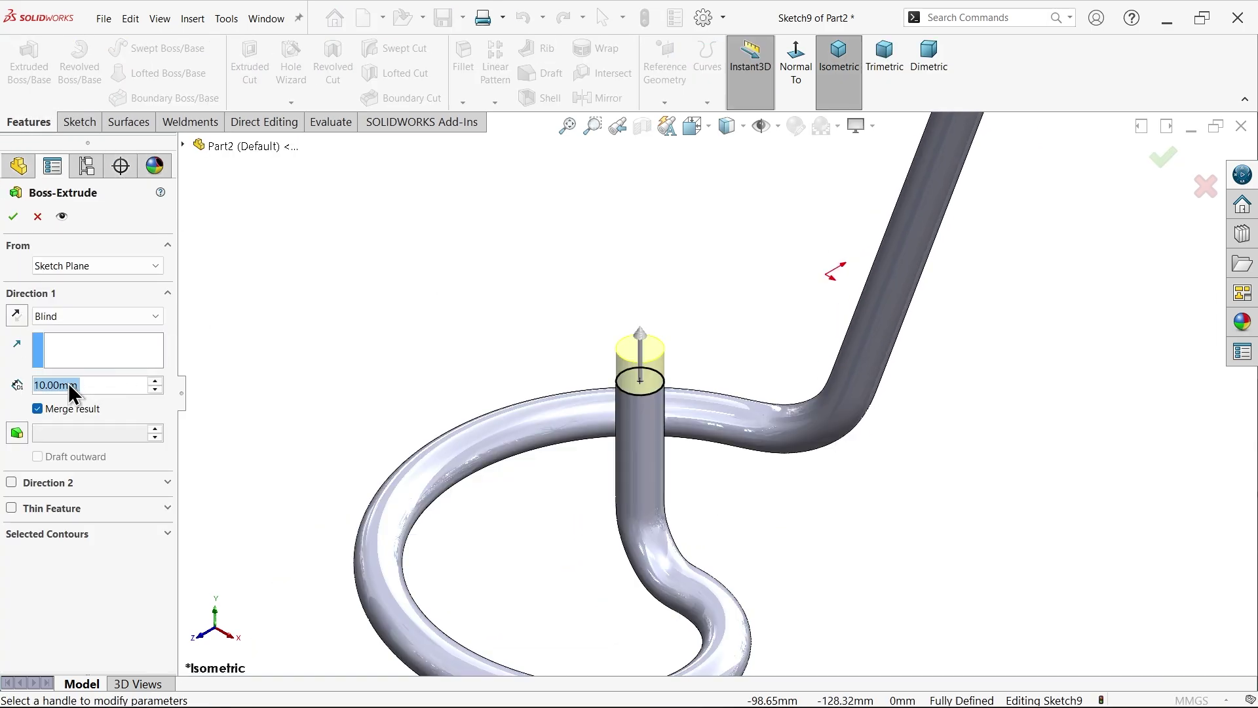
type("70")
key("Return")
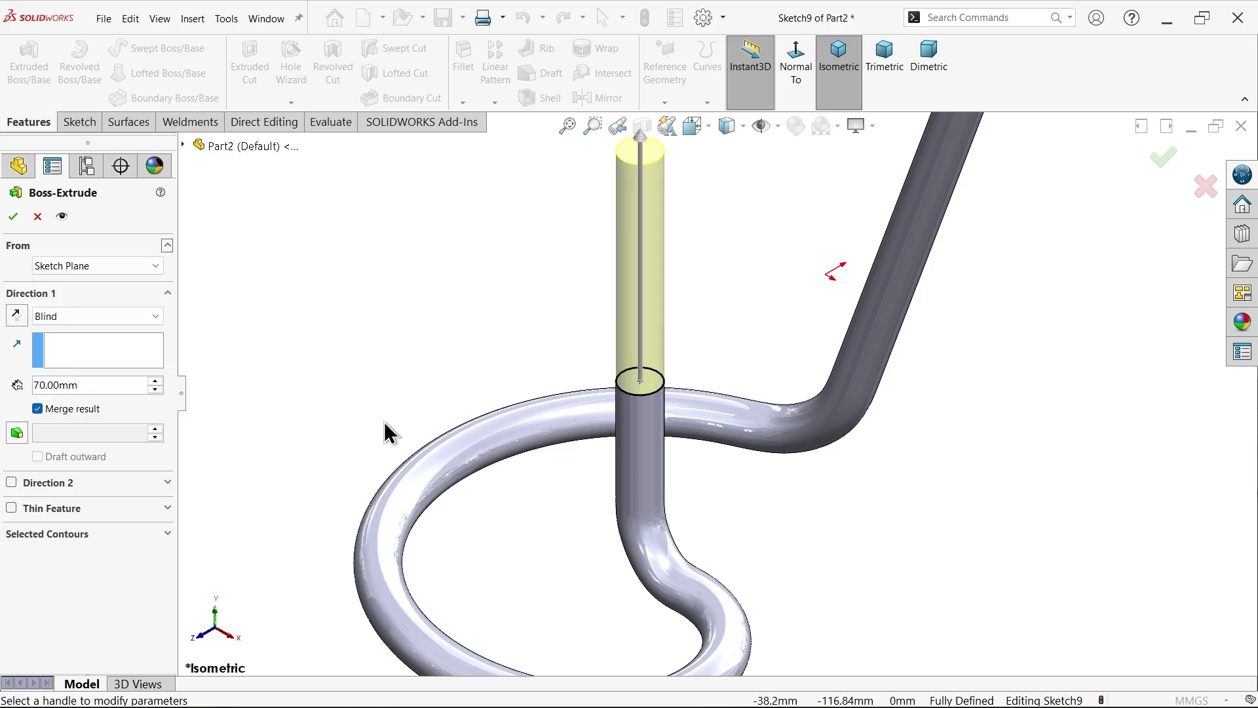
key("alt+Tab")
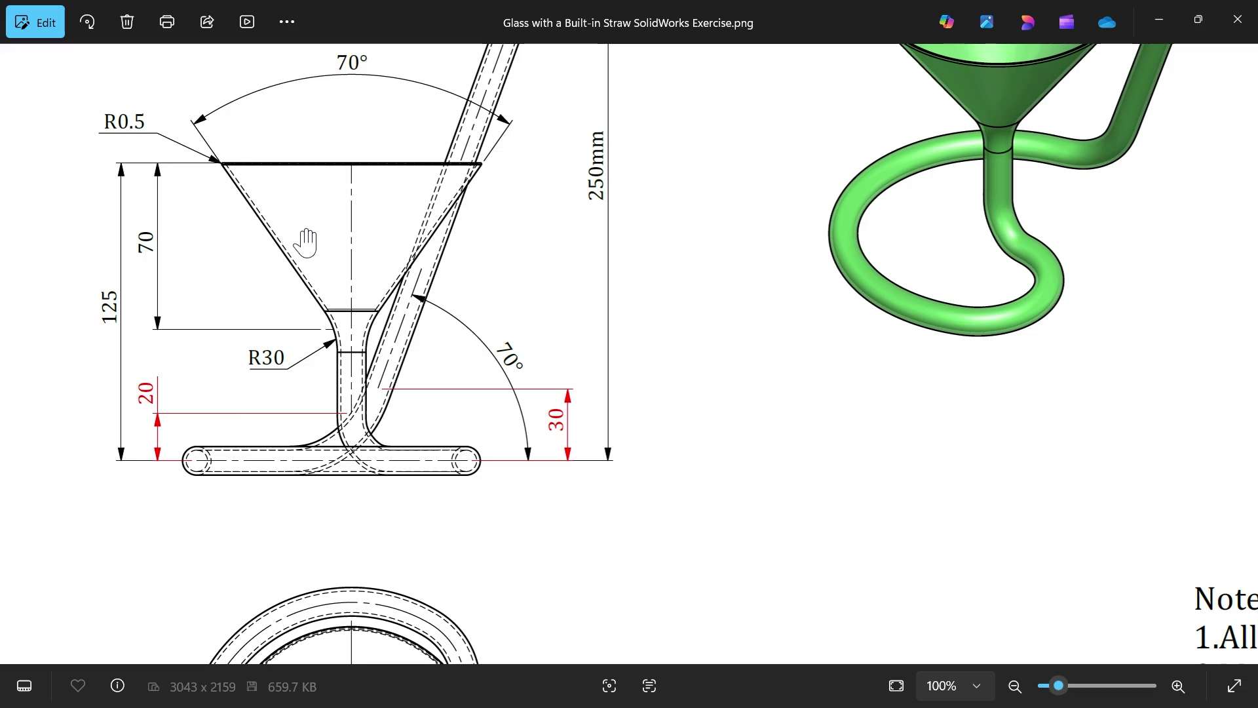
left_click_drag(254, 197, 242, 229)
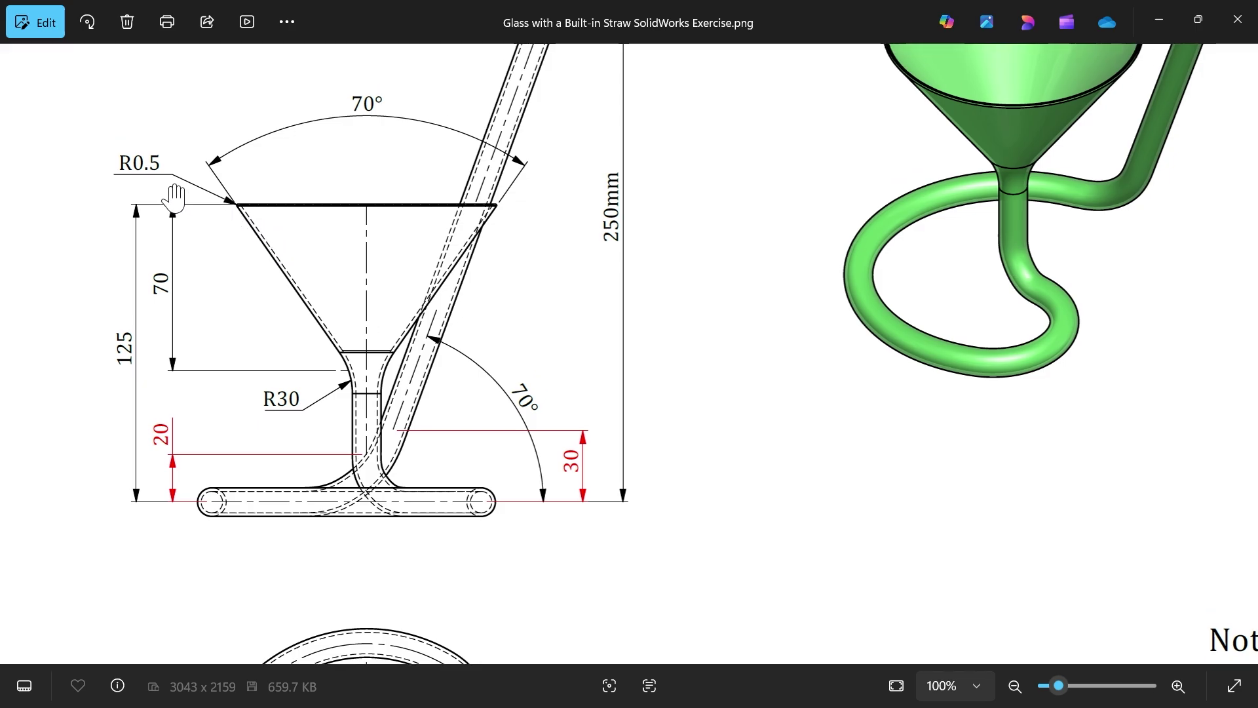
mouse_move(534, 136)
left_mouse_down()
mouse_move(478, 426)
mouse_move(514, 393)
mouse_move(510, 176)
left_mouse_up()
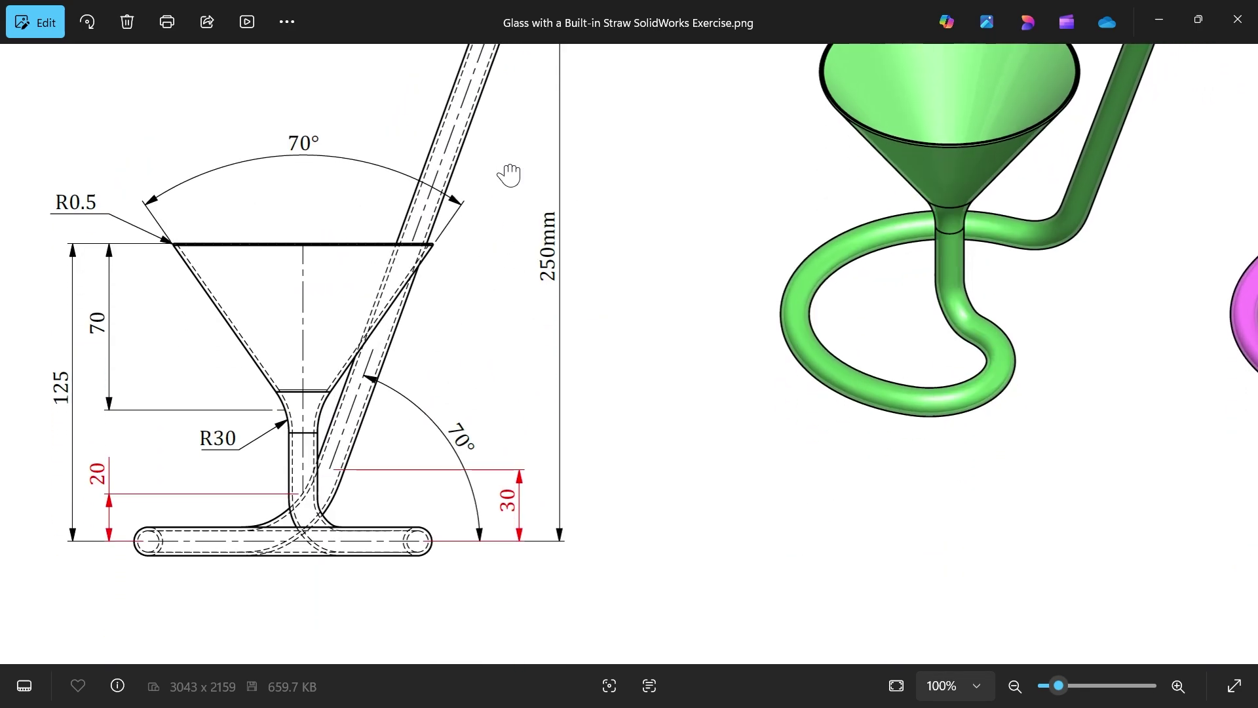
Step: Give the 70 mm extrusion a 35° outward draft to form the conical bowl
left_click(1159, 19)
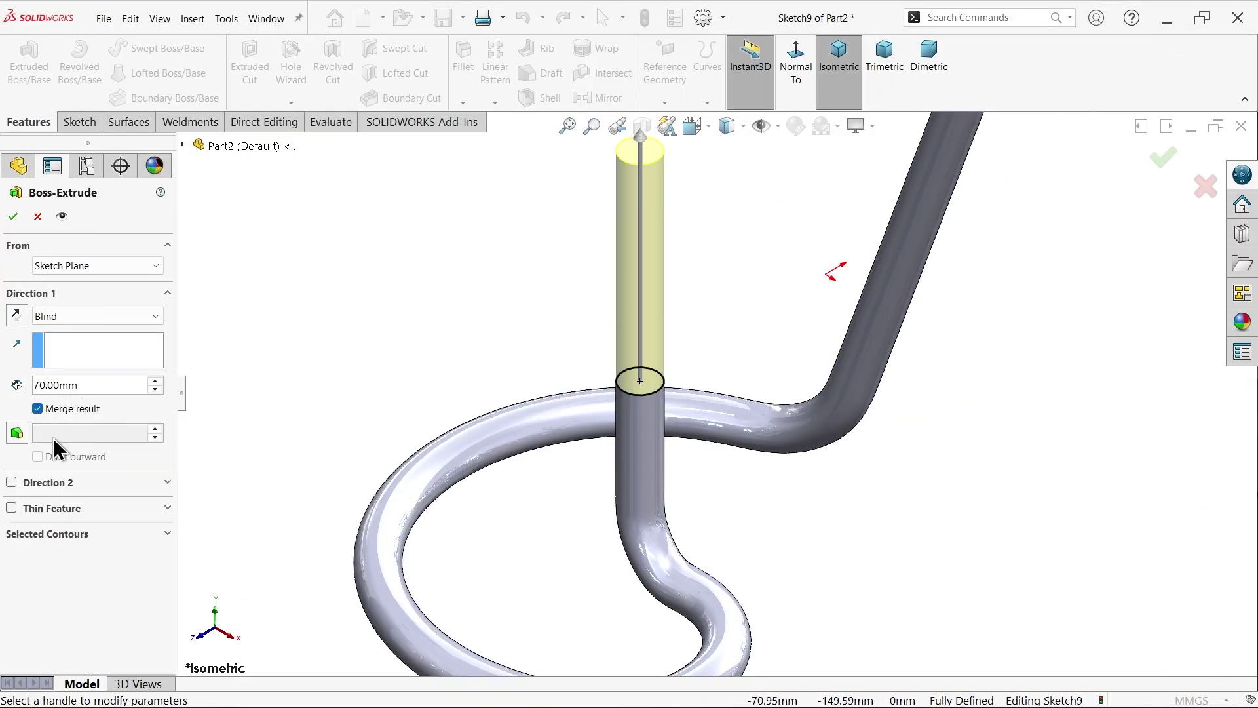
left_click(17, 434)
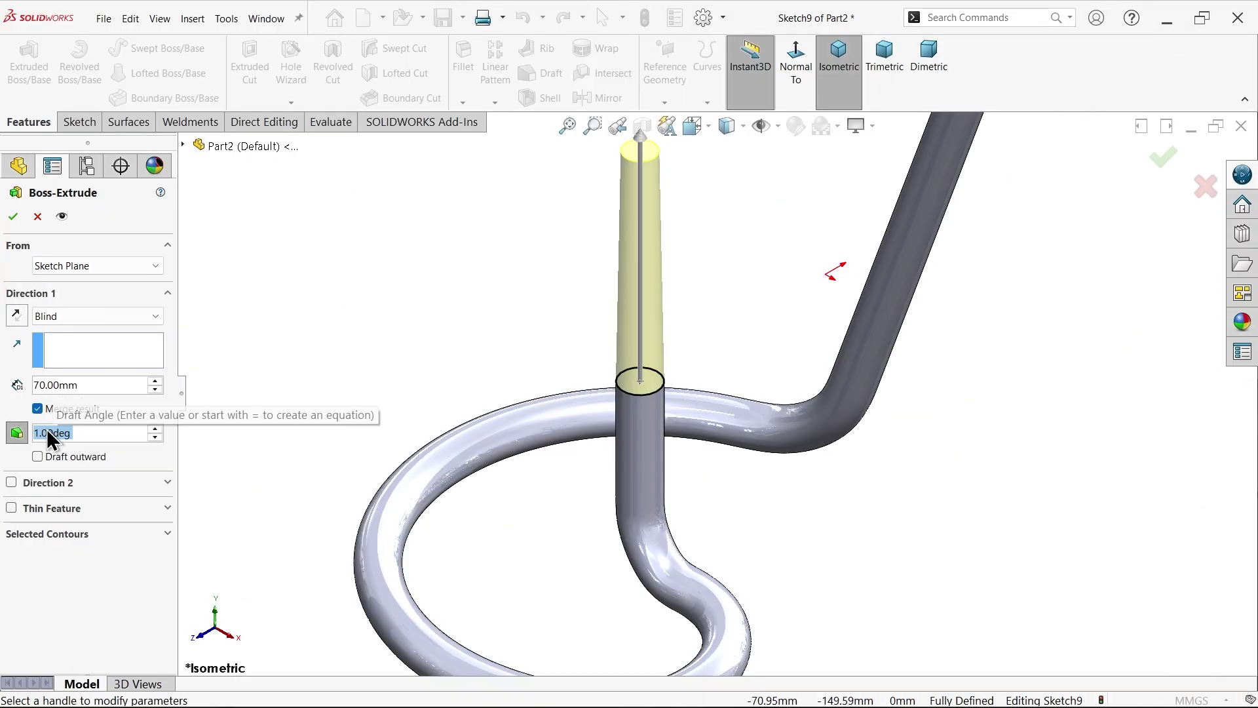
type("35")
key("Return")
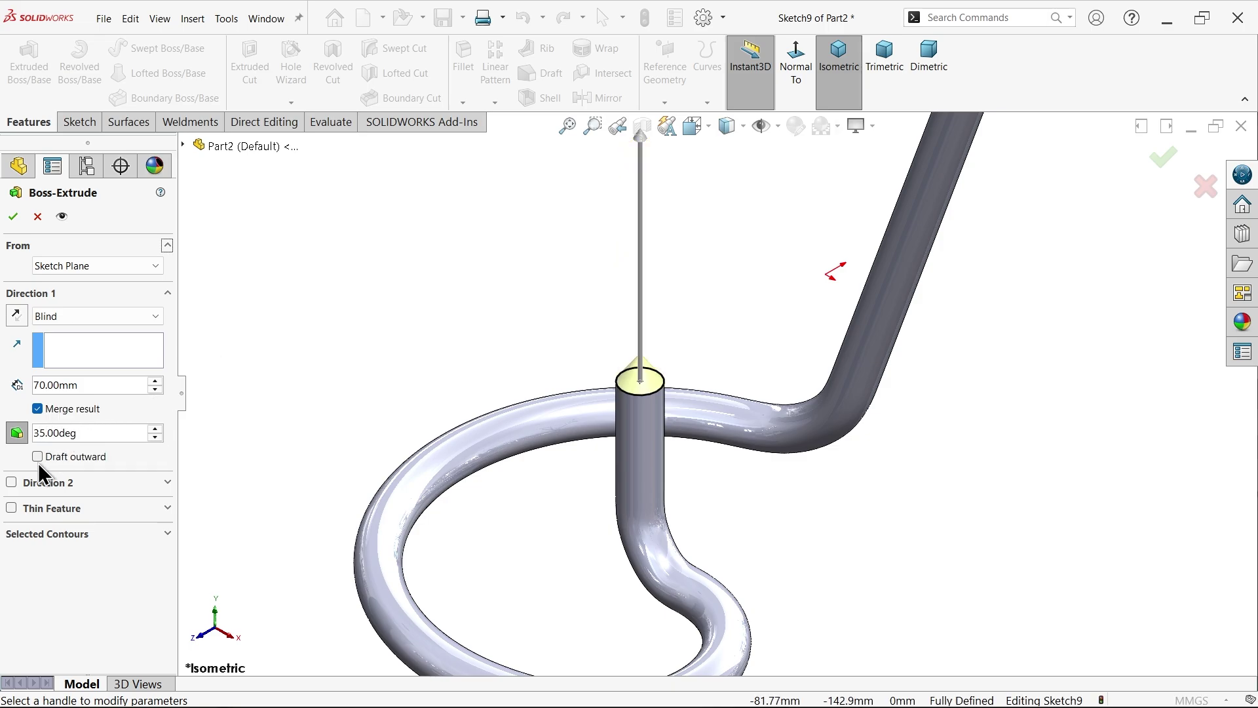
left_click(37, 457)
scroll(494, 402, "up", 3)
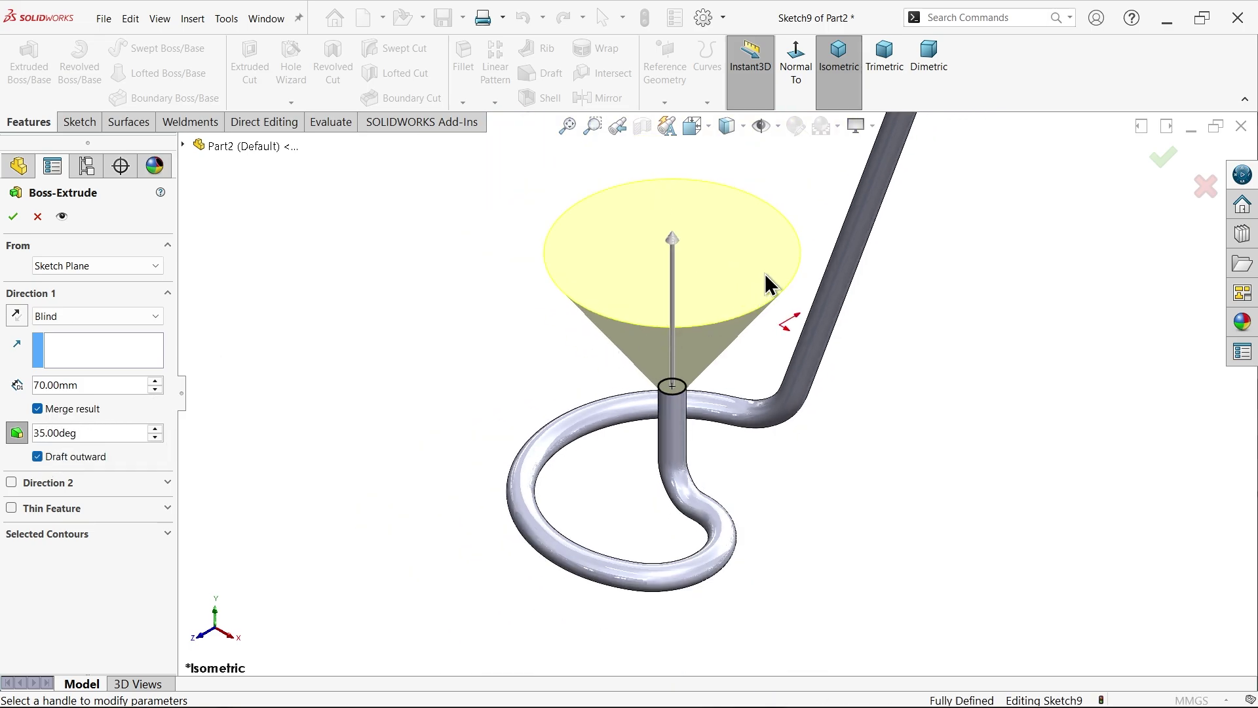
left_click(13, 217)
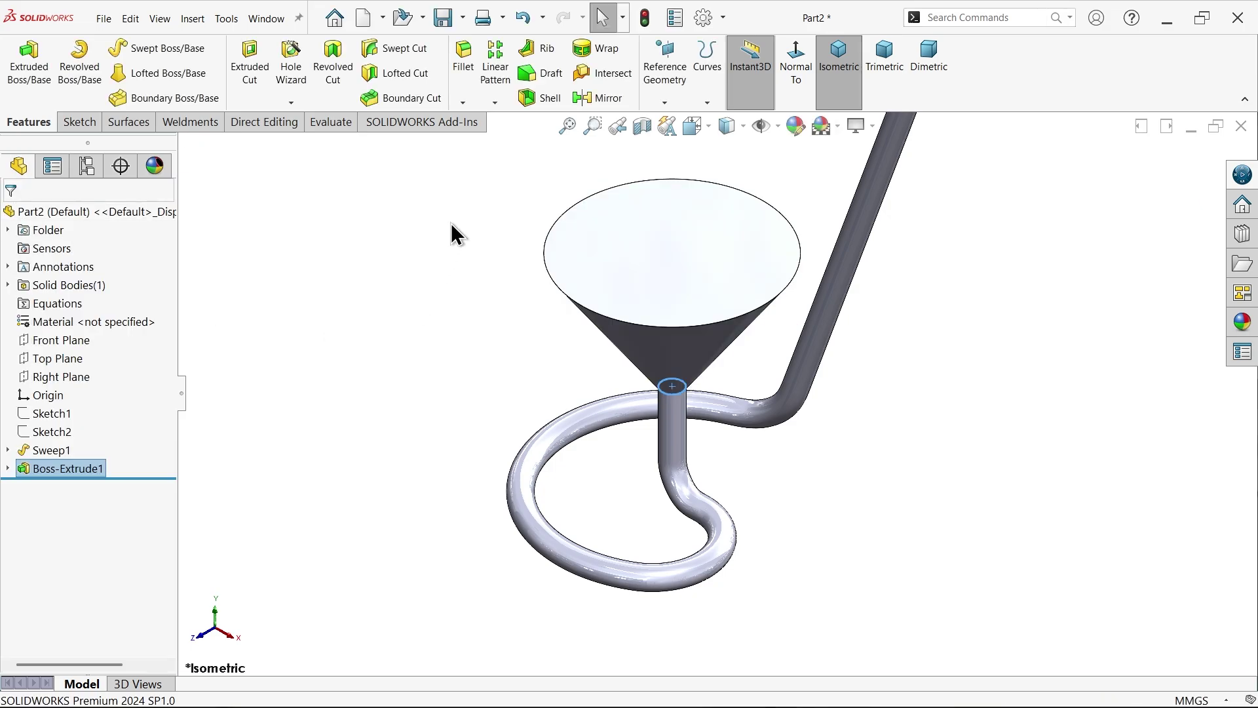
Step: Start a face fillet with a 30 mm radius
left_click(458, 77)
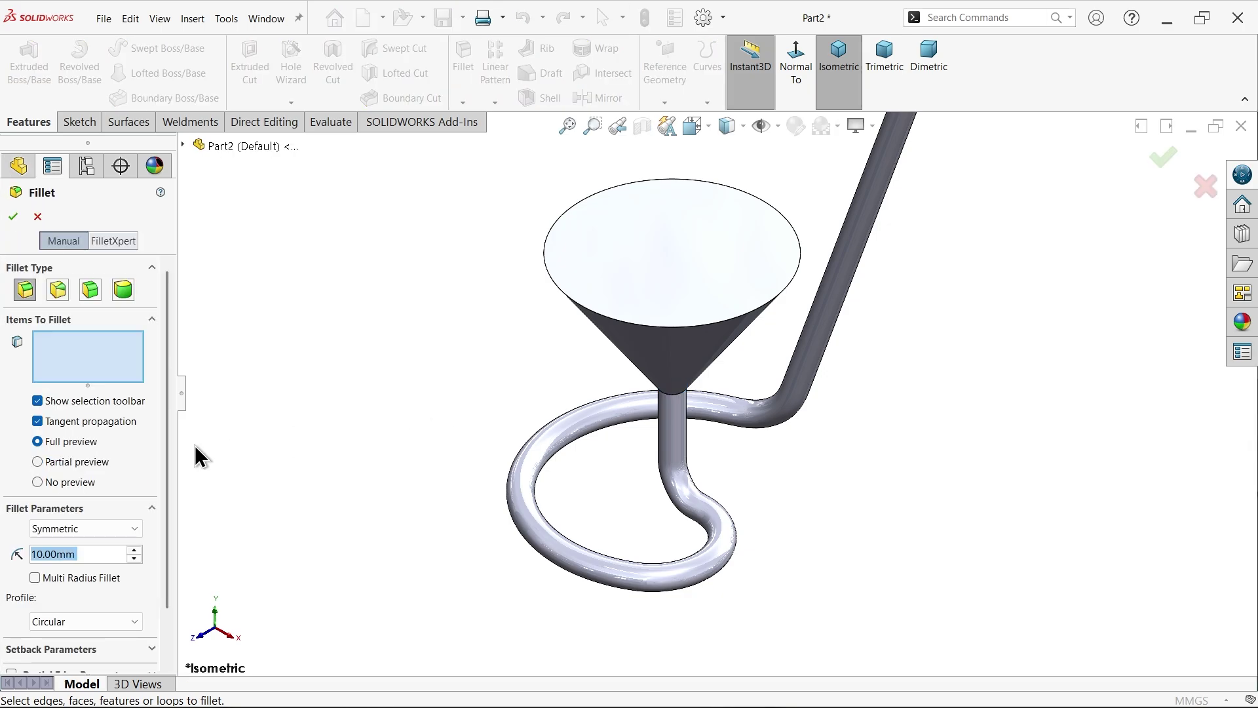
left_click(88, 290)
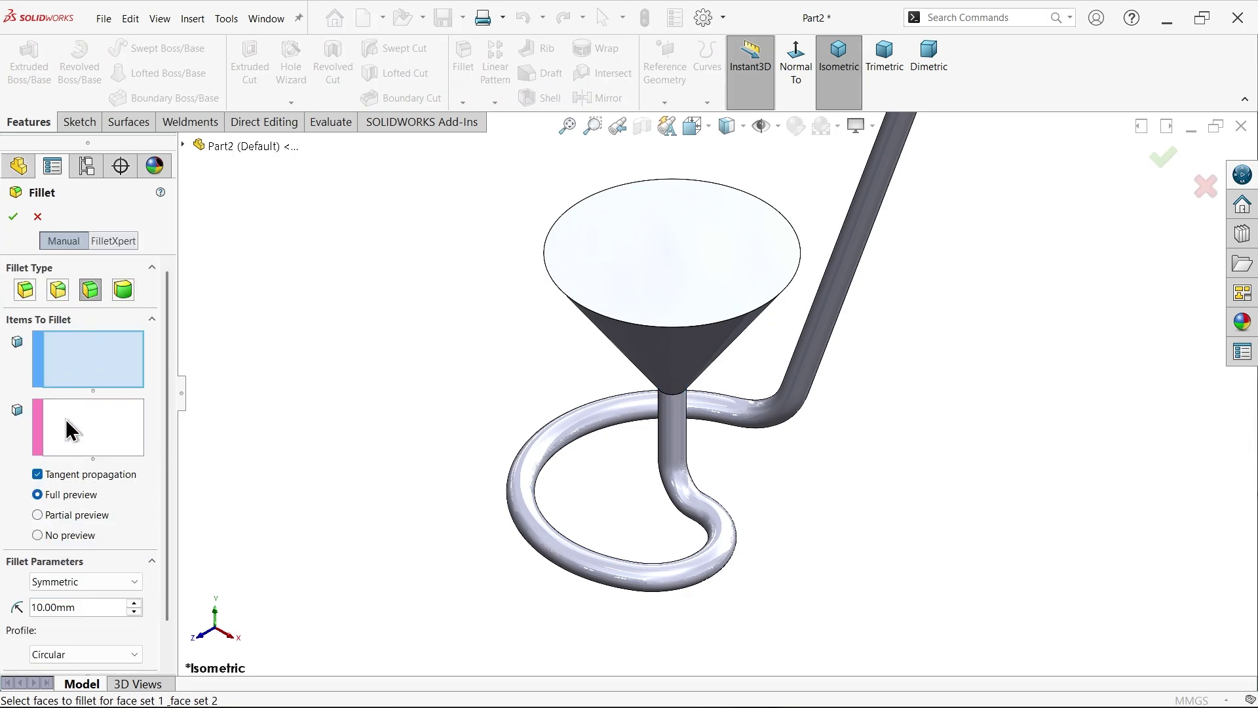
left_click_drag(85, 608, 21, 602)
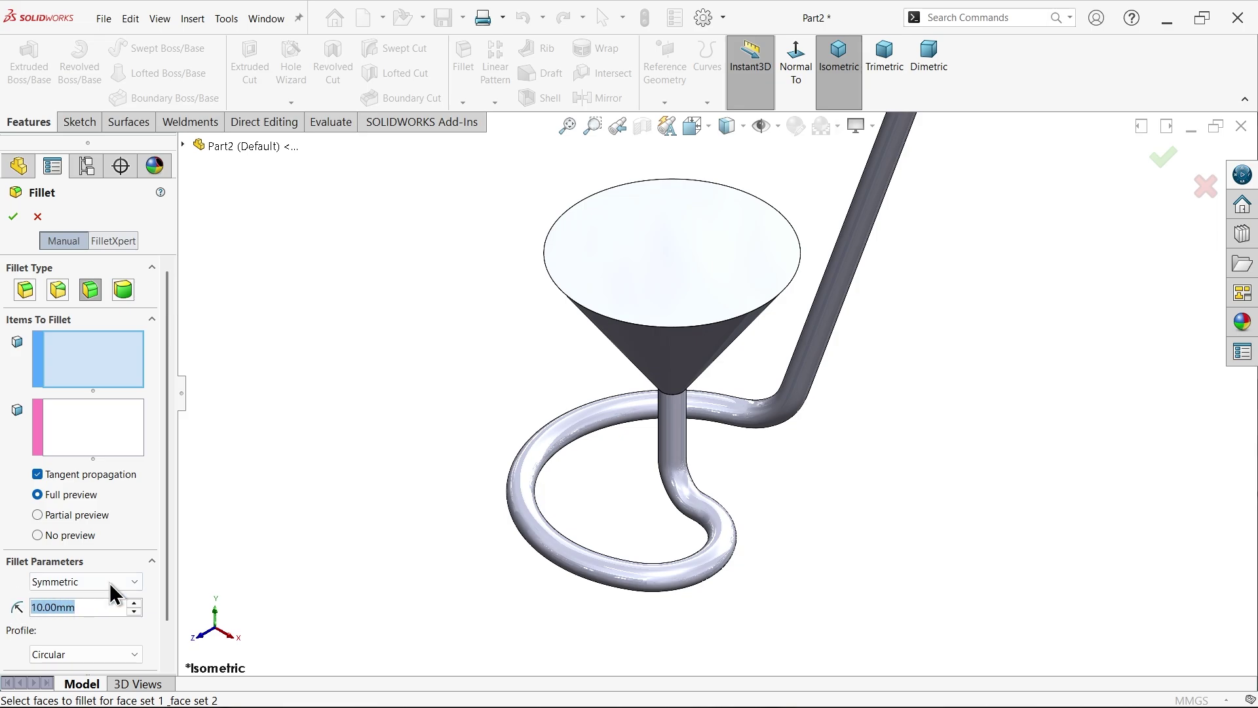
type("30")
scroll(716, 282, "down", 8)
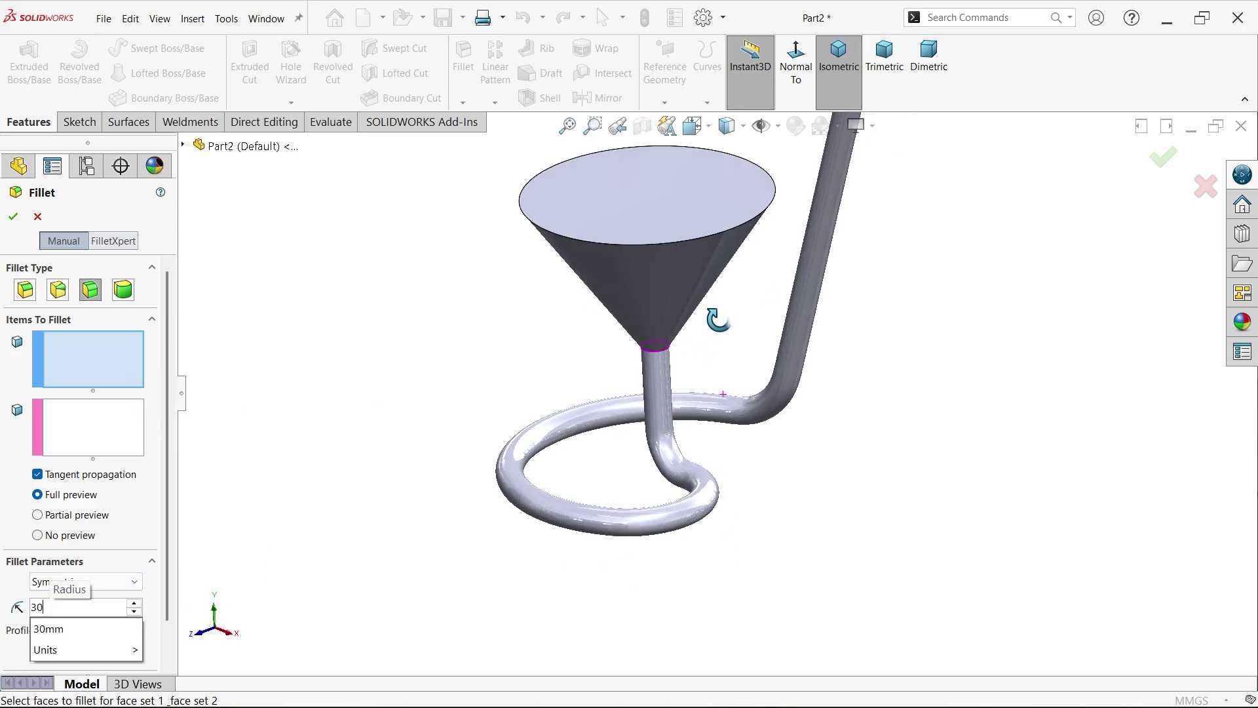
key("Return")
Step: Blend the funnel face into the stem tube, removing the stray stem face from set 1
left_click(619, 269)
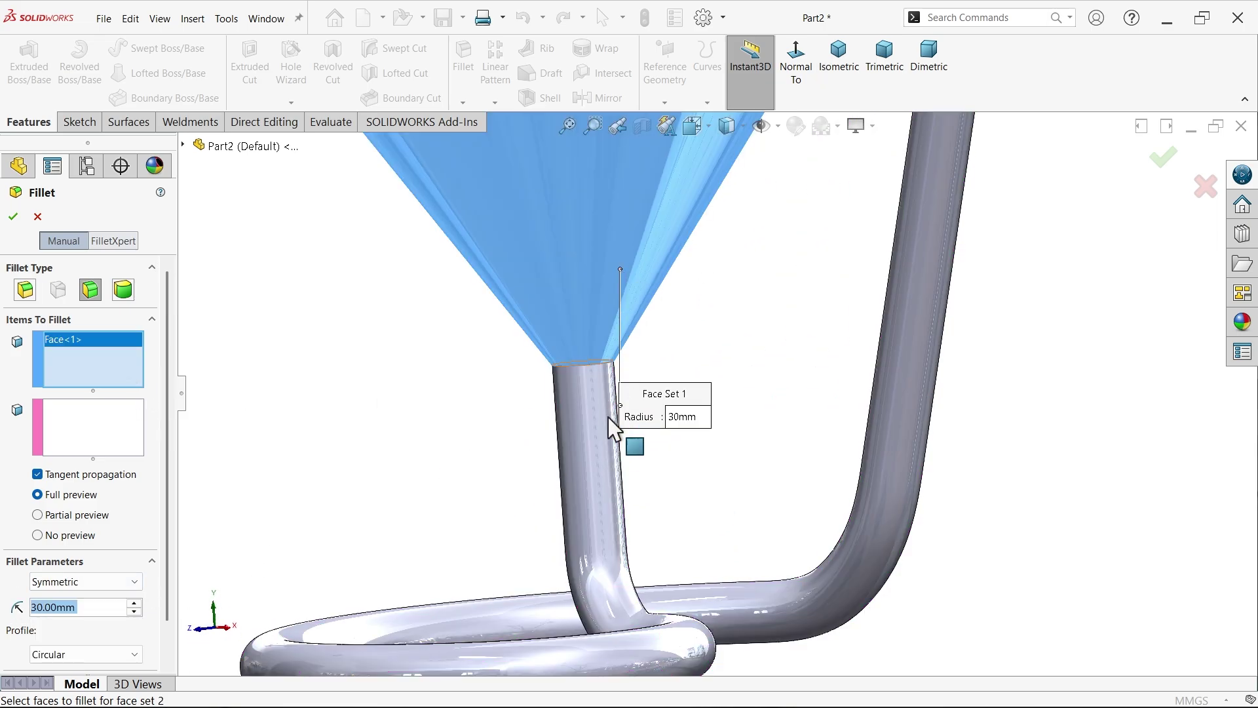
left_click(617, 440)
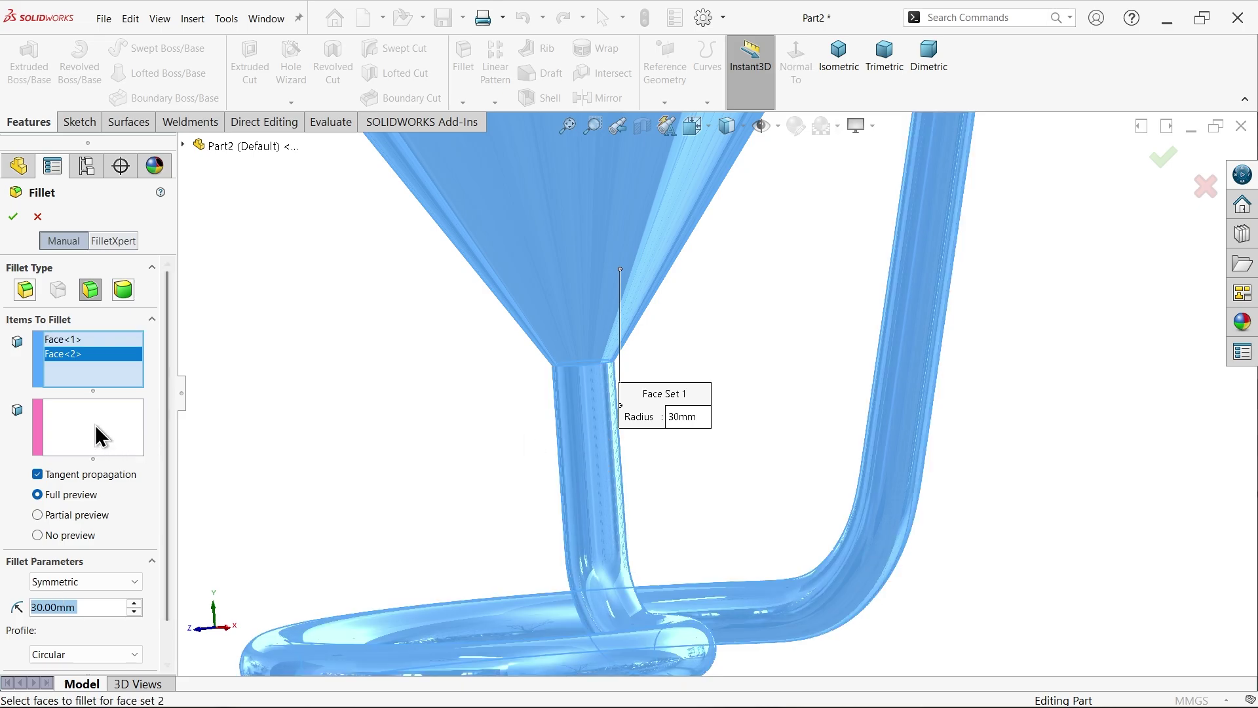
right_click(84, 353)
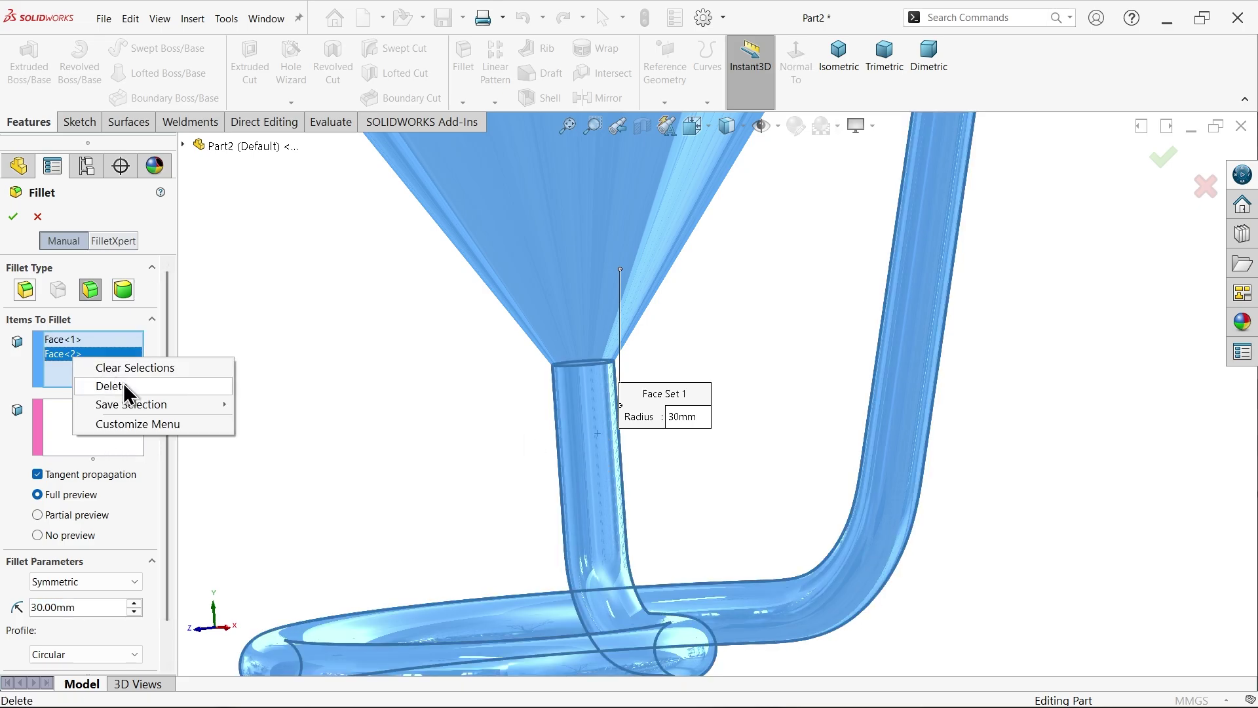
left_click(125, 388)
left_click(93, 439)
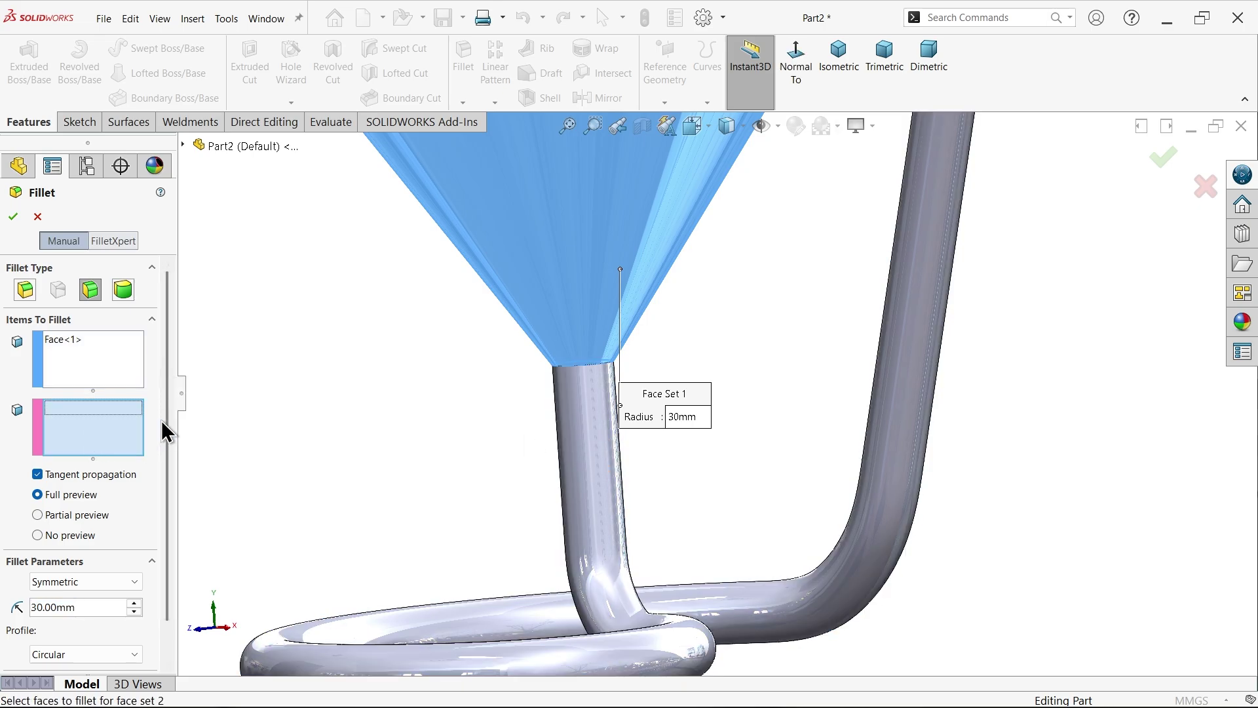
left_click(574, 403)
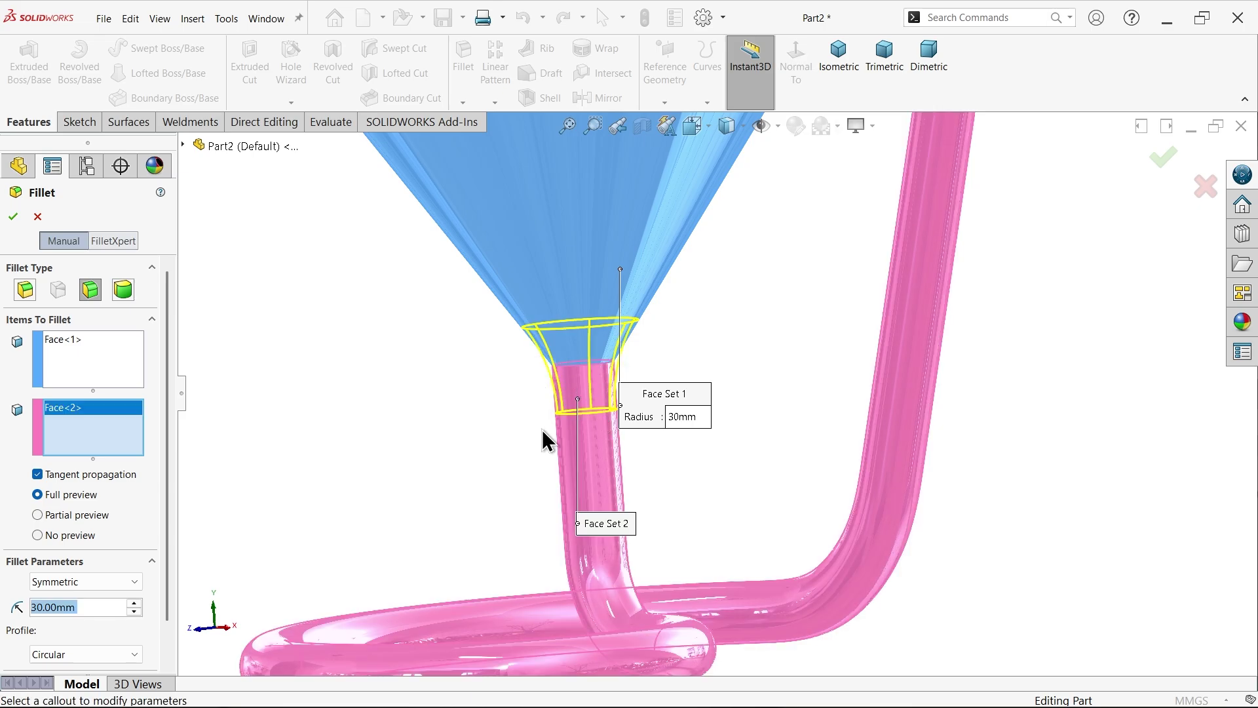
left_click(13, 216)
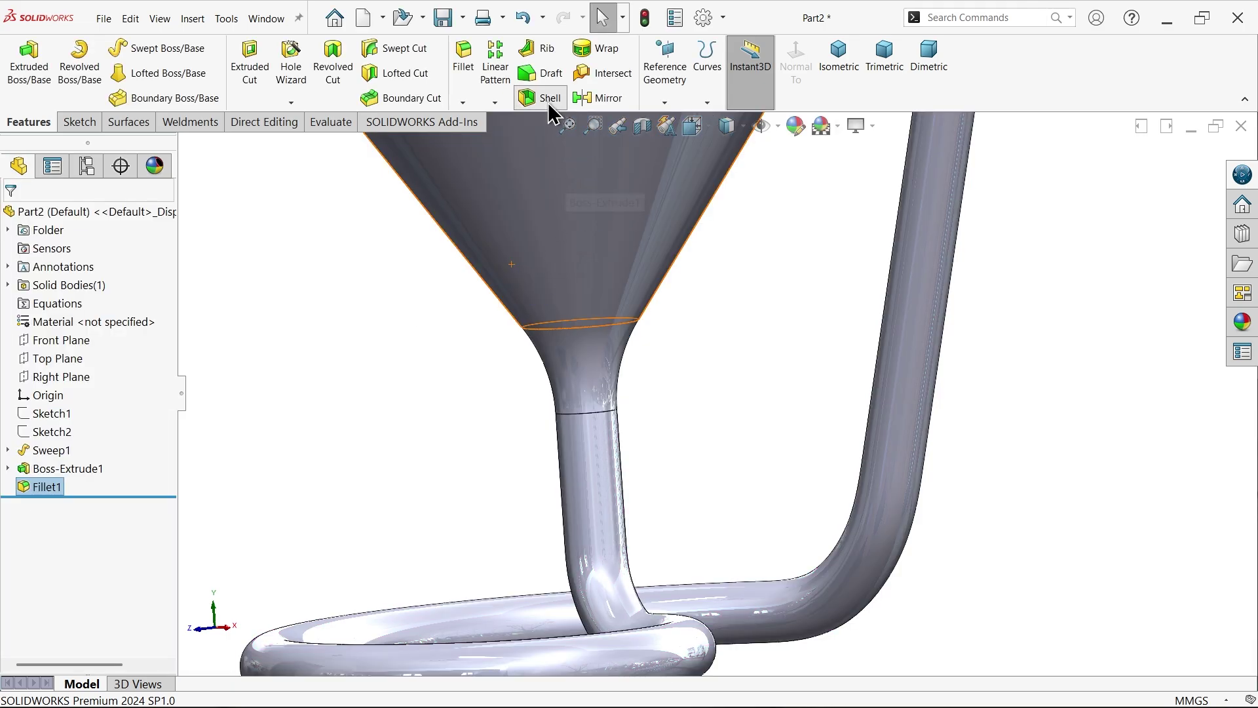
Step: Shell the glass to 1.5 mm walls, leaving the straw end and funnel top open
left_click(541, 98)
type("1.50mm")
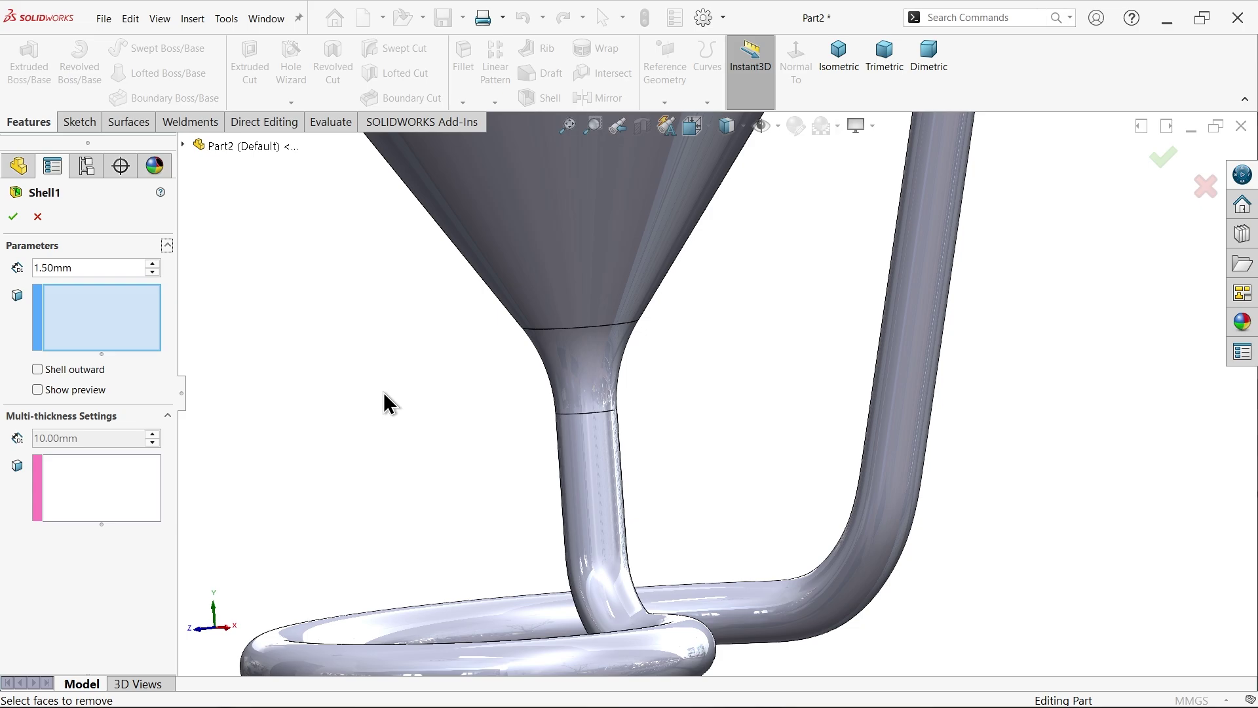
scroll(387, 403, "down", 5)
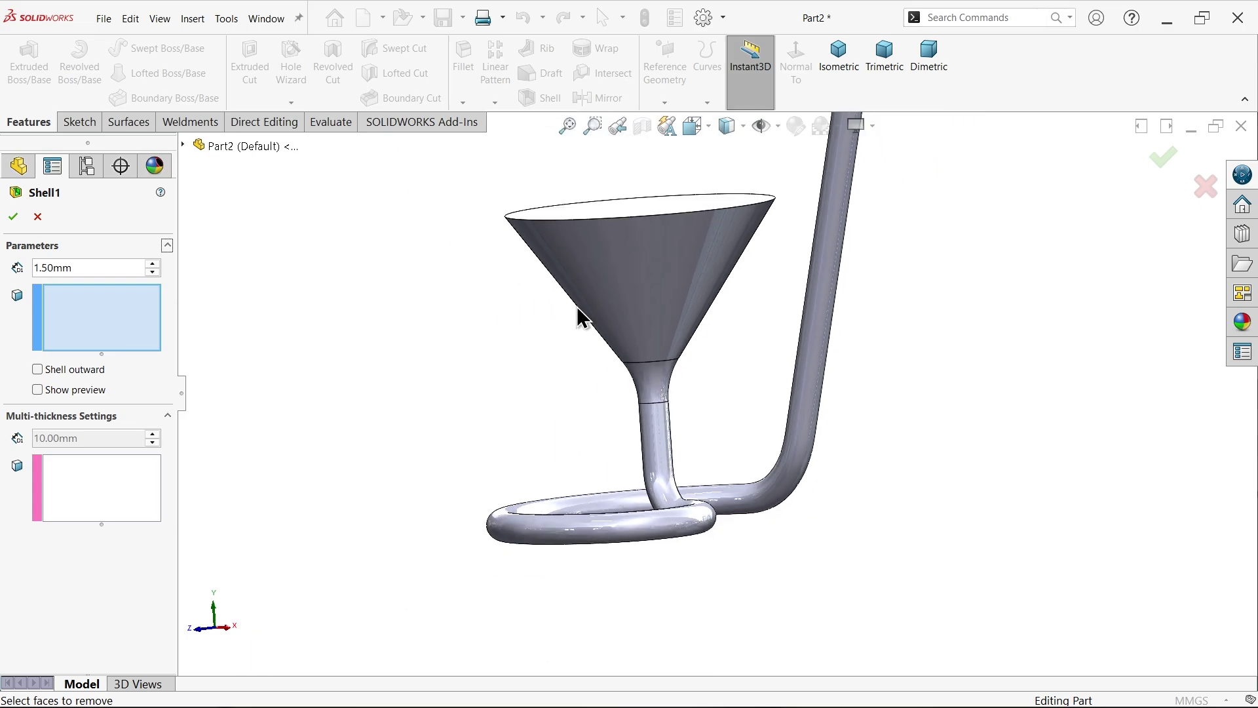
middle_click_drag(581, 317, 623, 373)
middle_click_drag(779, 223, 778, 219)
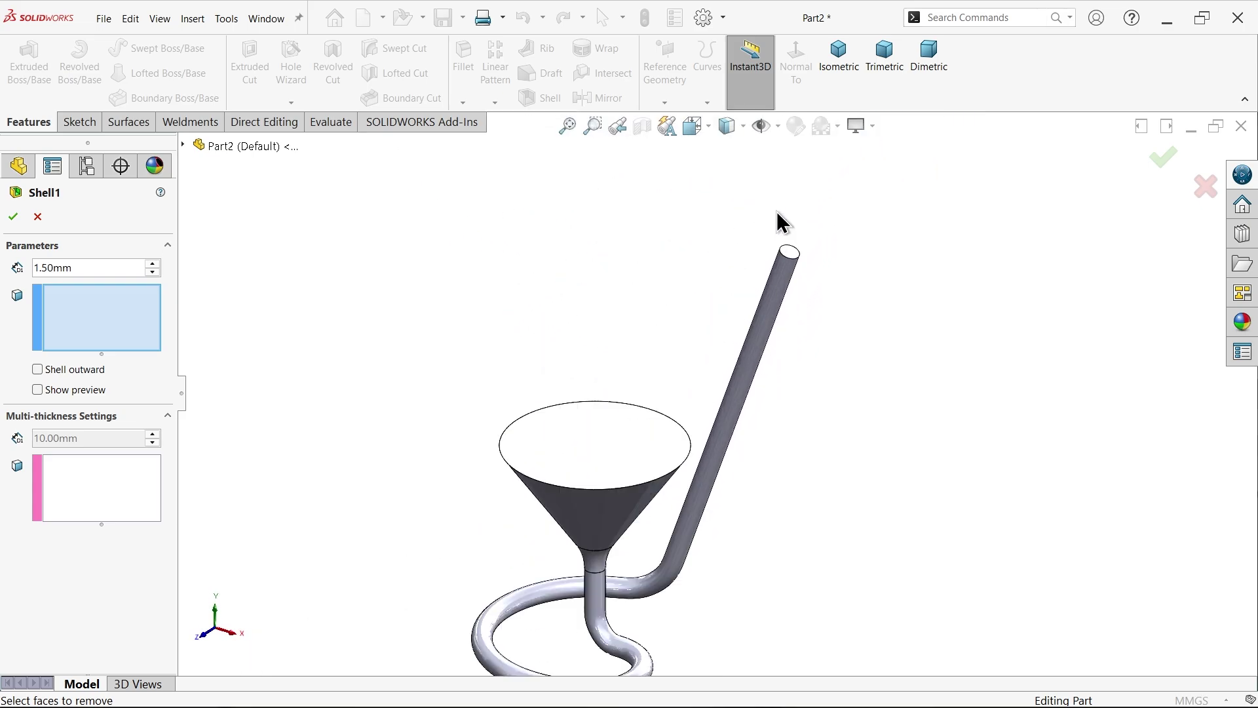
scroll(786, 262, "down", 3)
left_click(791, 292)
left_click(564, 589)
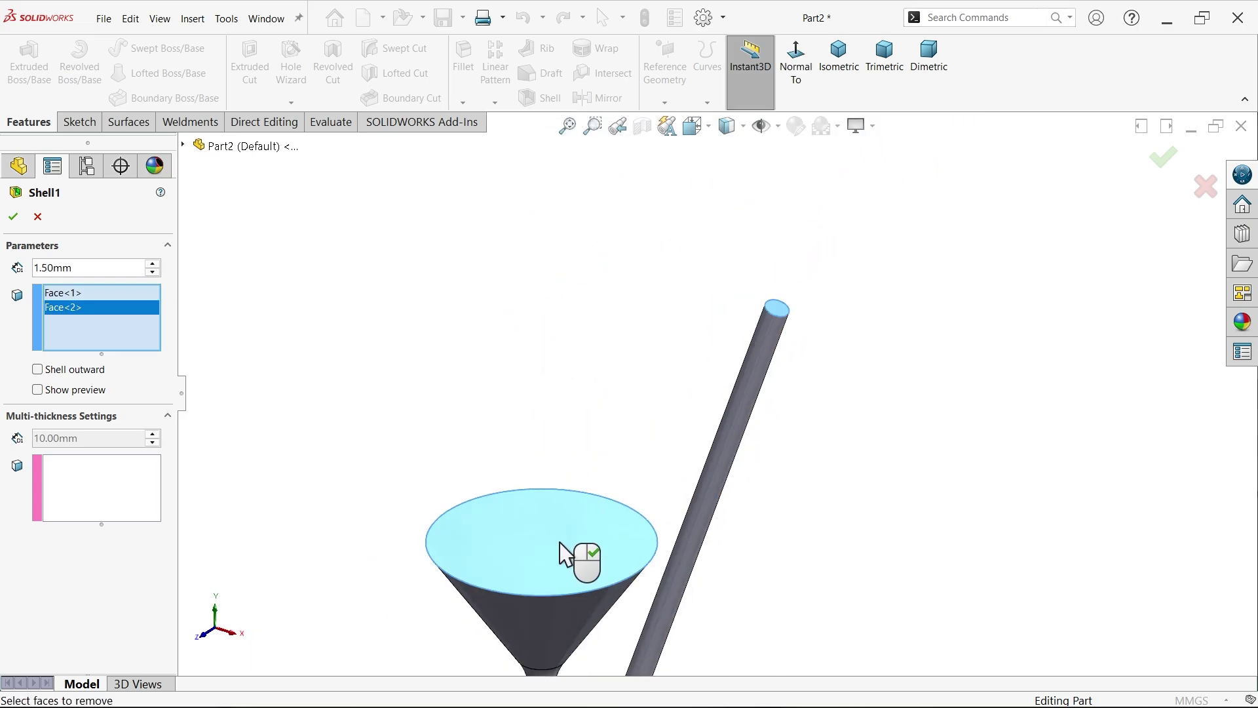
scroll(651, 513, "up", 3)
scroll(703, 496, "down", 3)
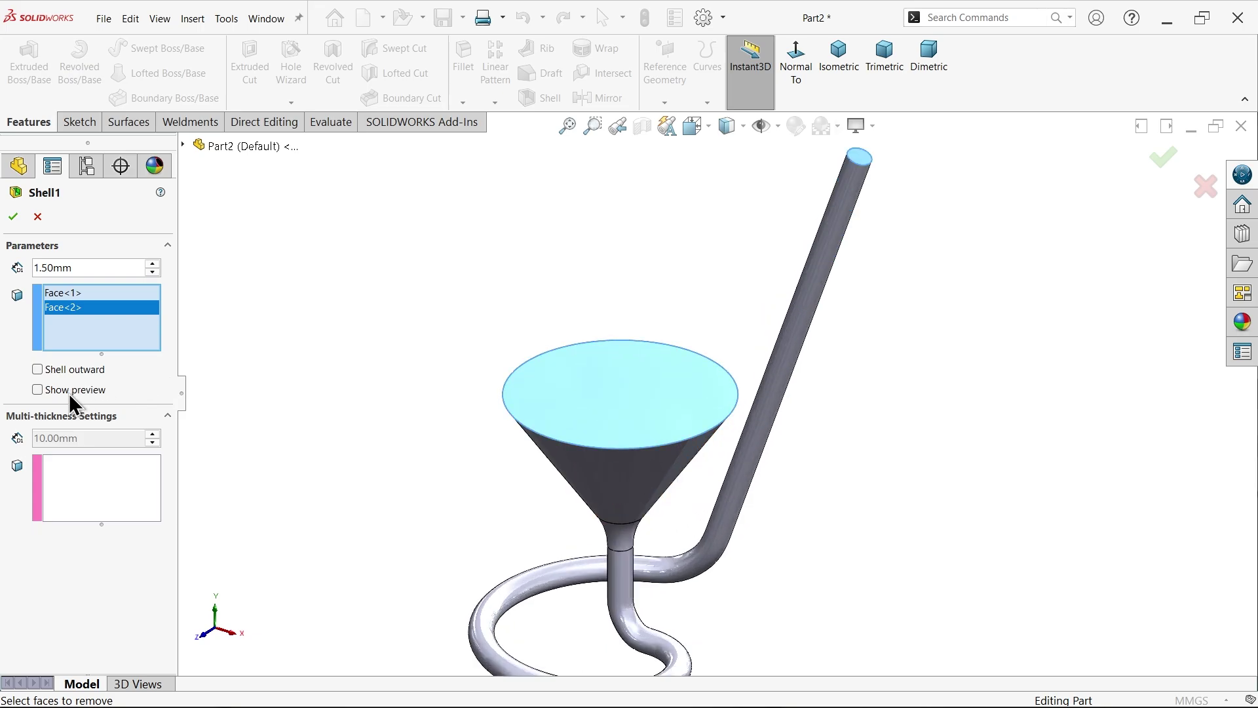
left_click(13, 220)
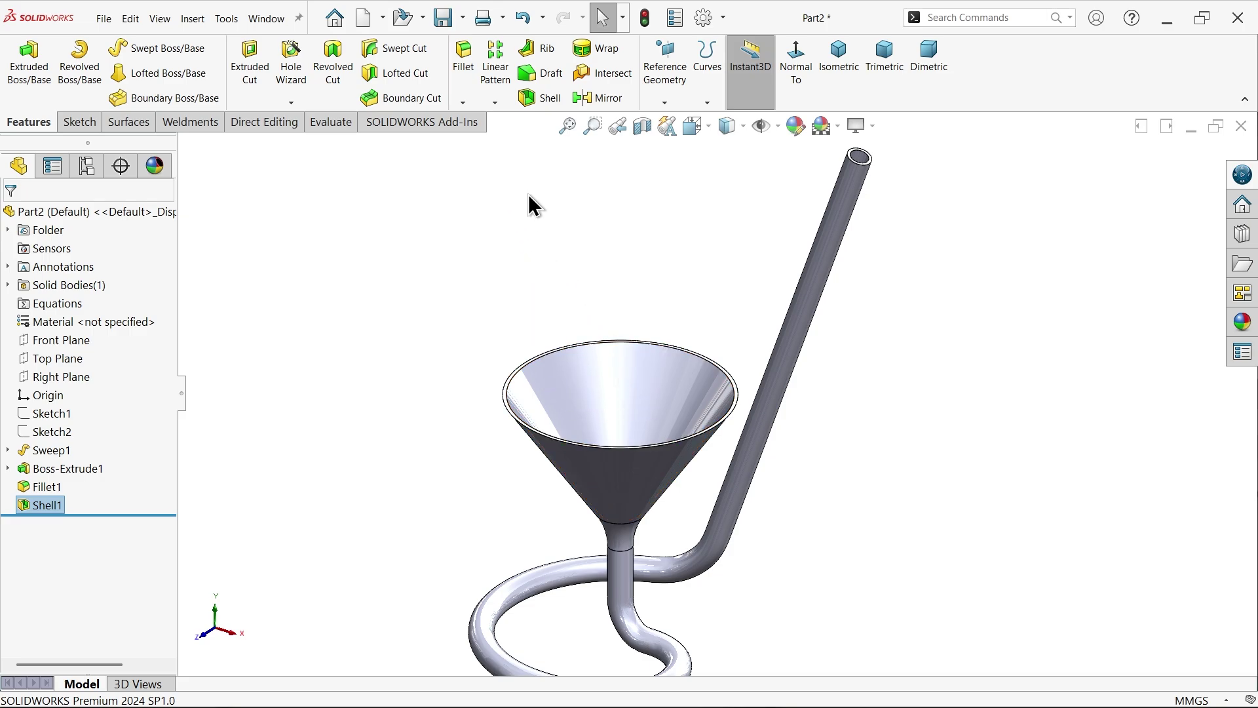
Step: Set up a constant-size fillet with a 0.5 mm radius
left_click(463, 66)
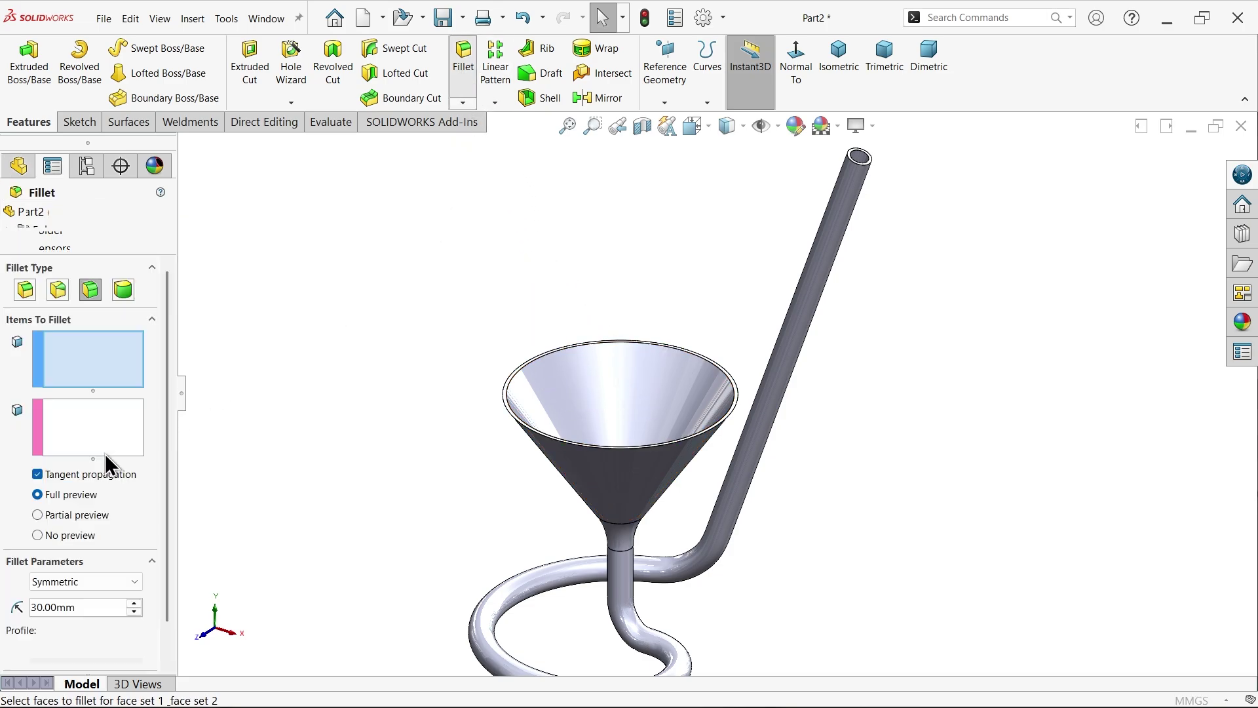
left_click(25, 288)
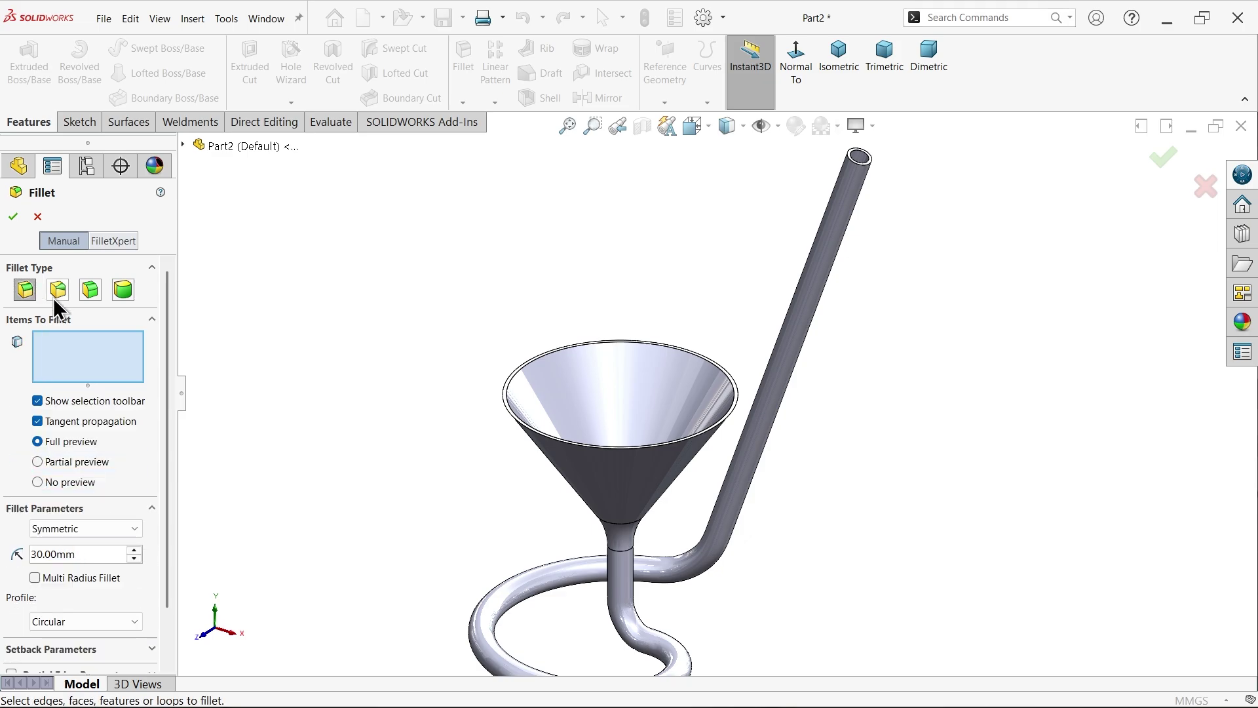
left_click_drag(78, 556, 13, 550)
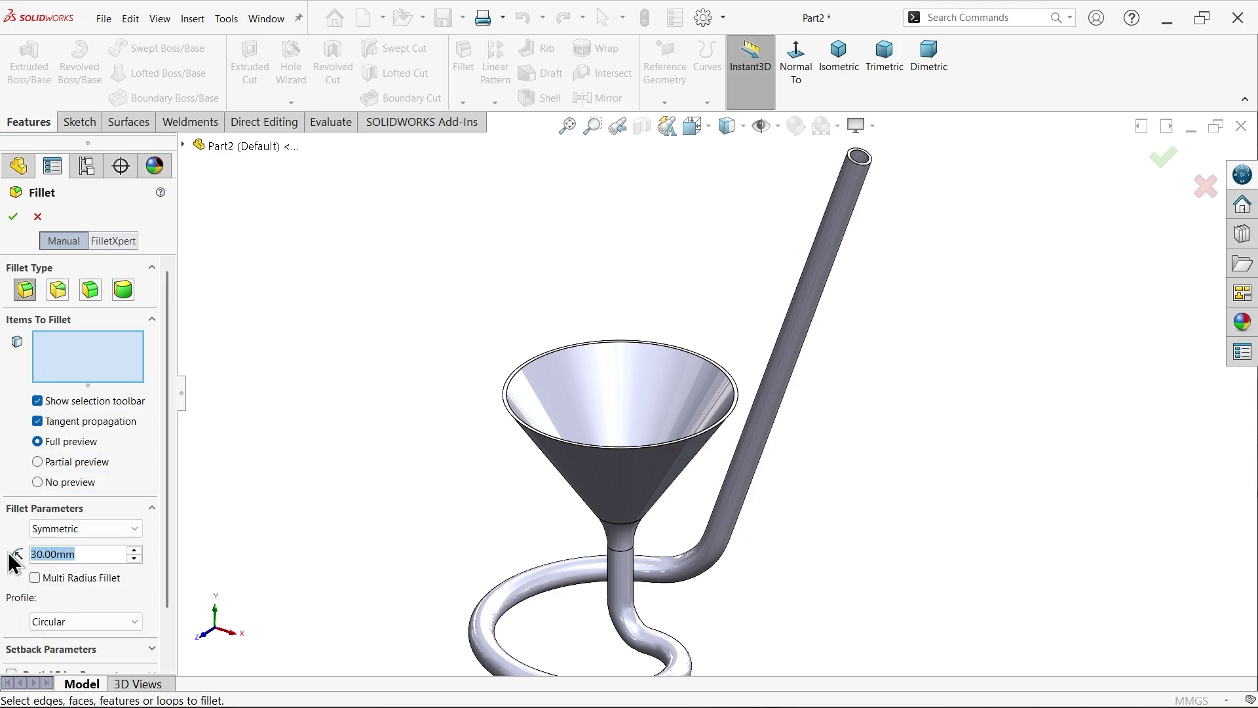
type("0.5")
scroll(587, 337, "down", 6)
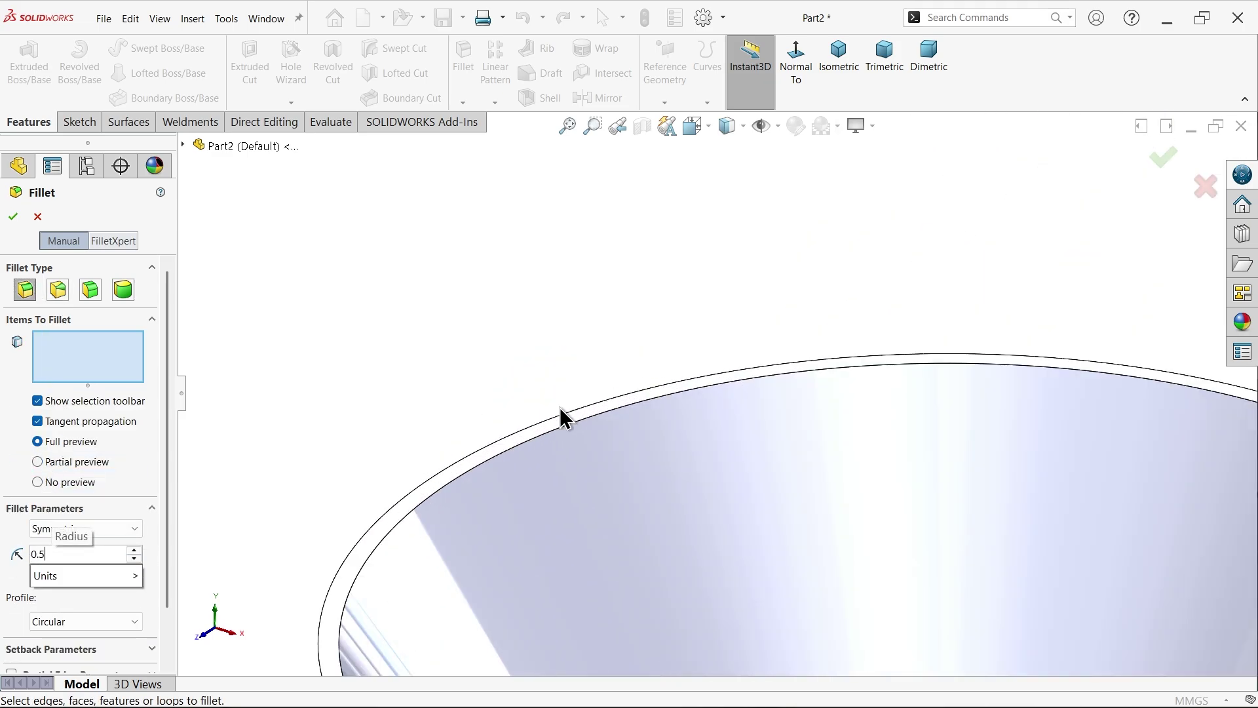
key("Return")
Step: Round the funnel rim and the straw's top end, then return to isometric view
left_click(575, 449)
scroll(582, 439, "up", 5)
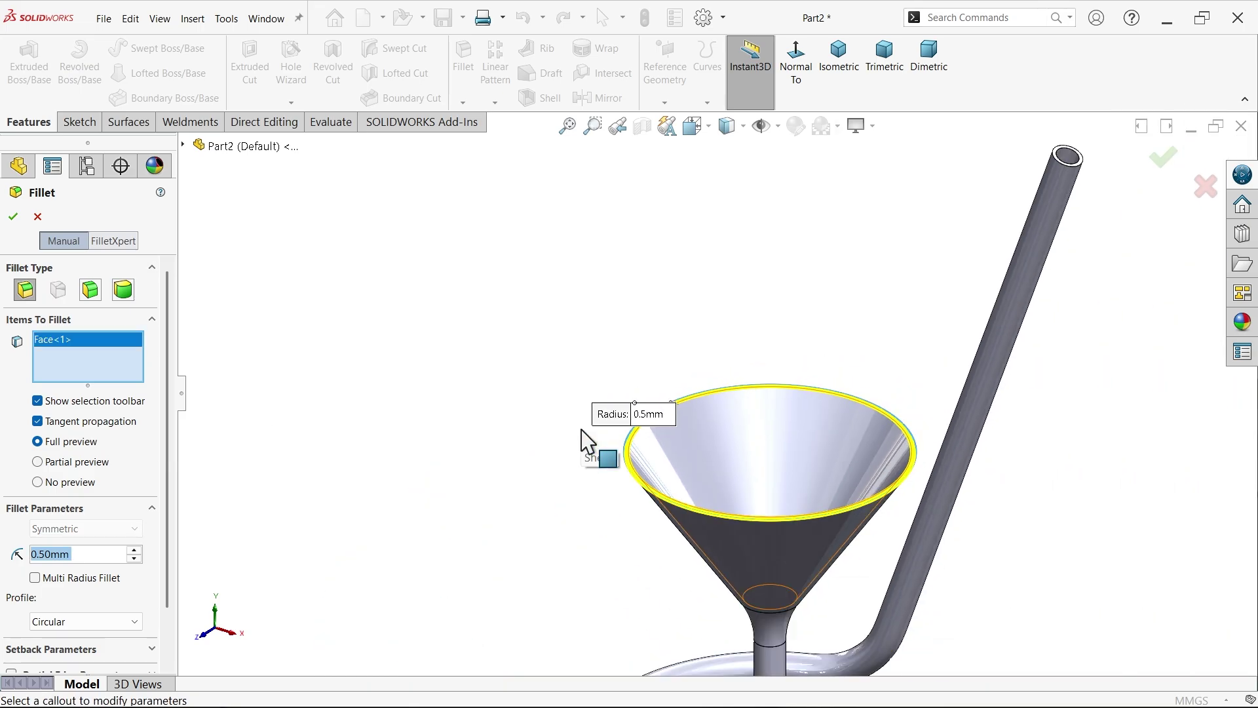
scroll(586, 442, "up", 2)
scroll(1013, 270, "down", 10)
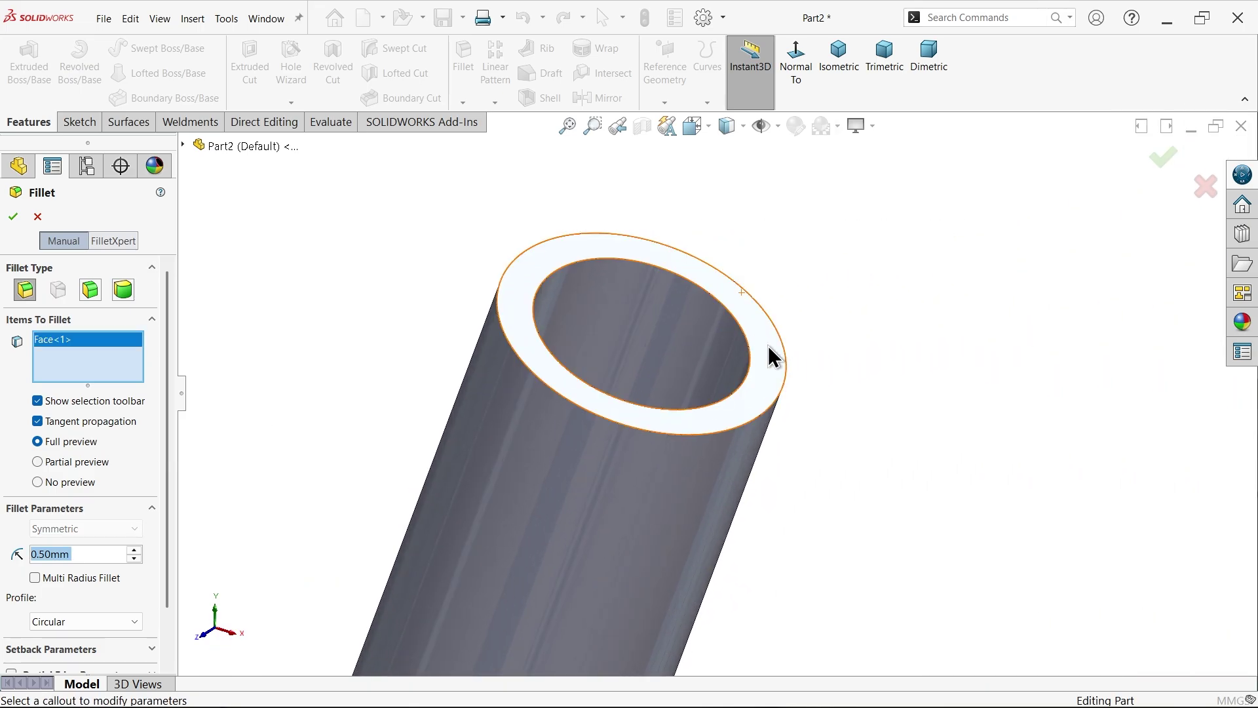
left_click(773, 357)
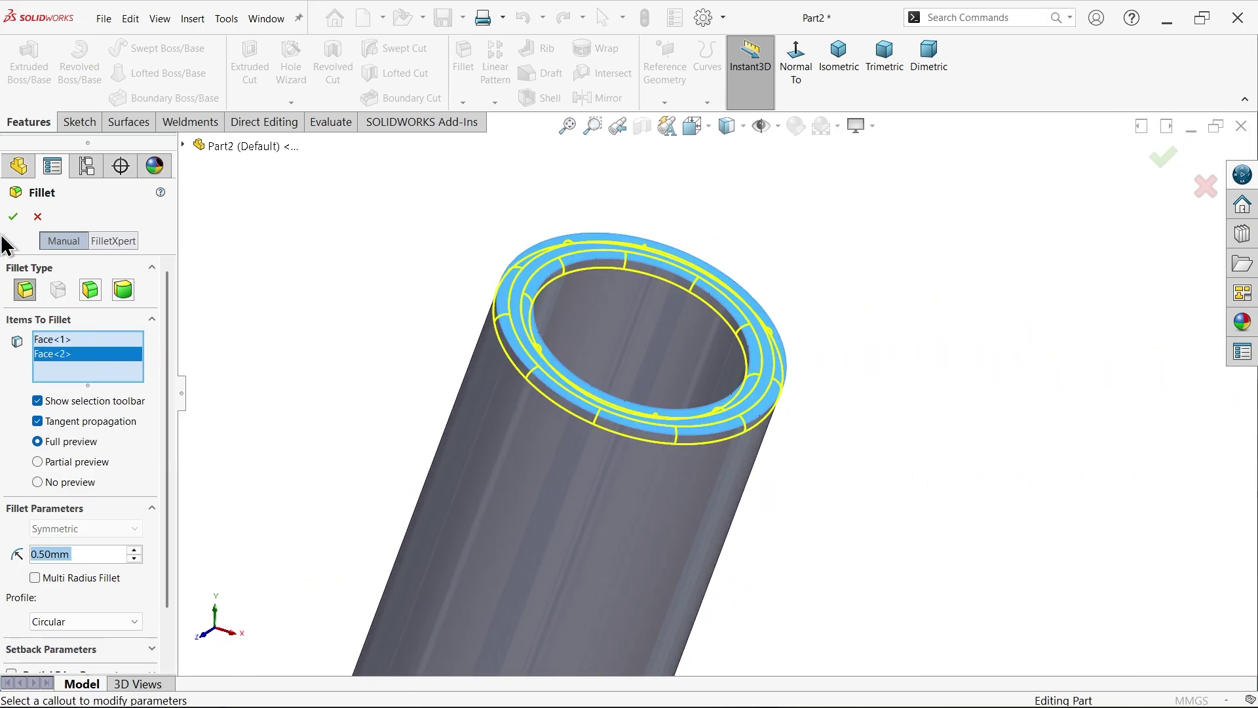
left_click(13, 216)
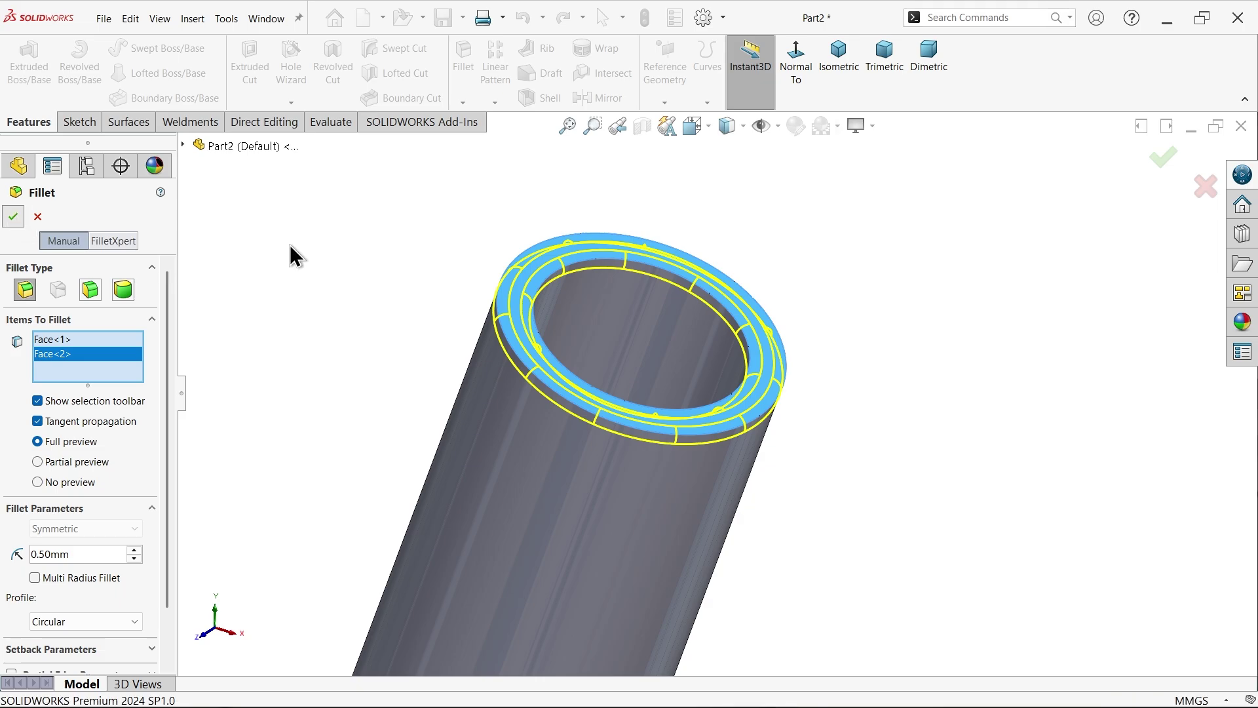
left_click(851, 65)
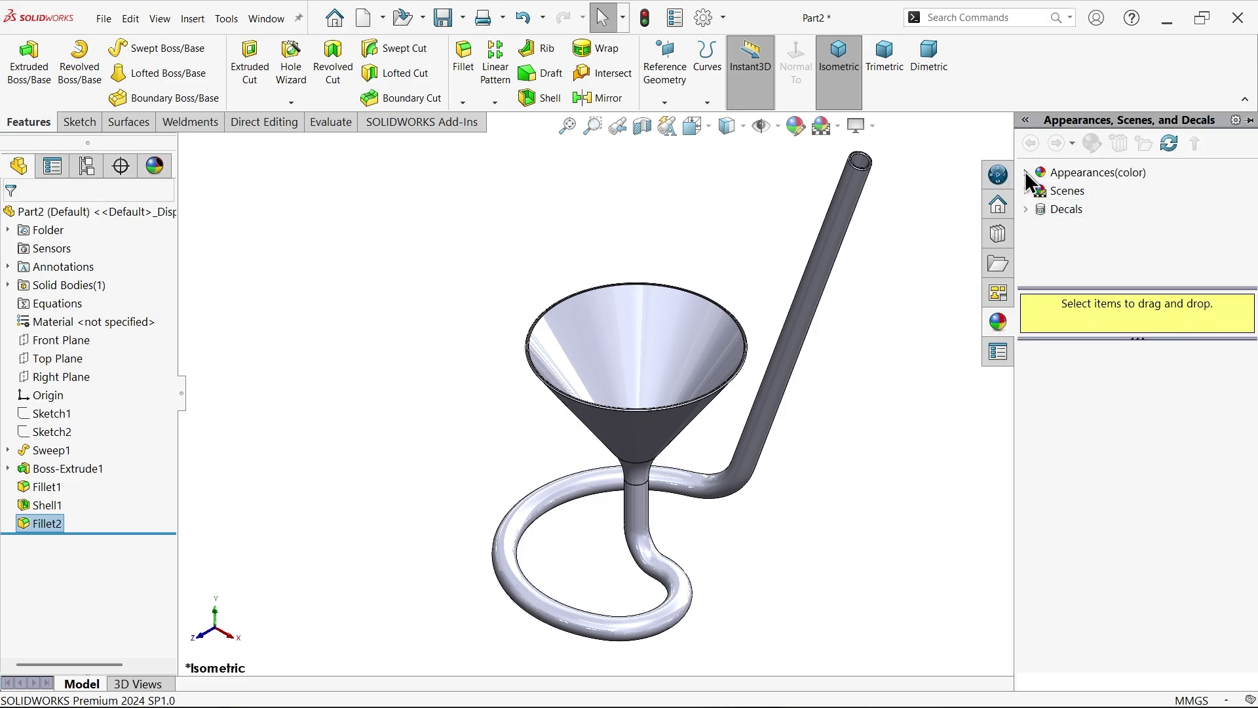
Step: Apply the green Thick Gloss glass appearance from the Glass library to the whole part
left_click(1026, 172)
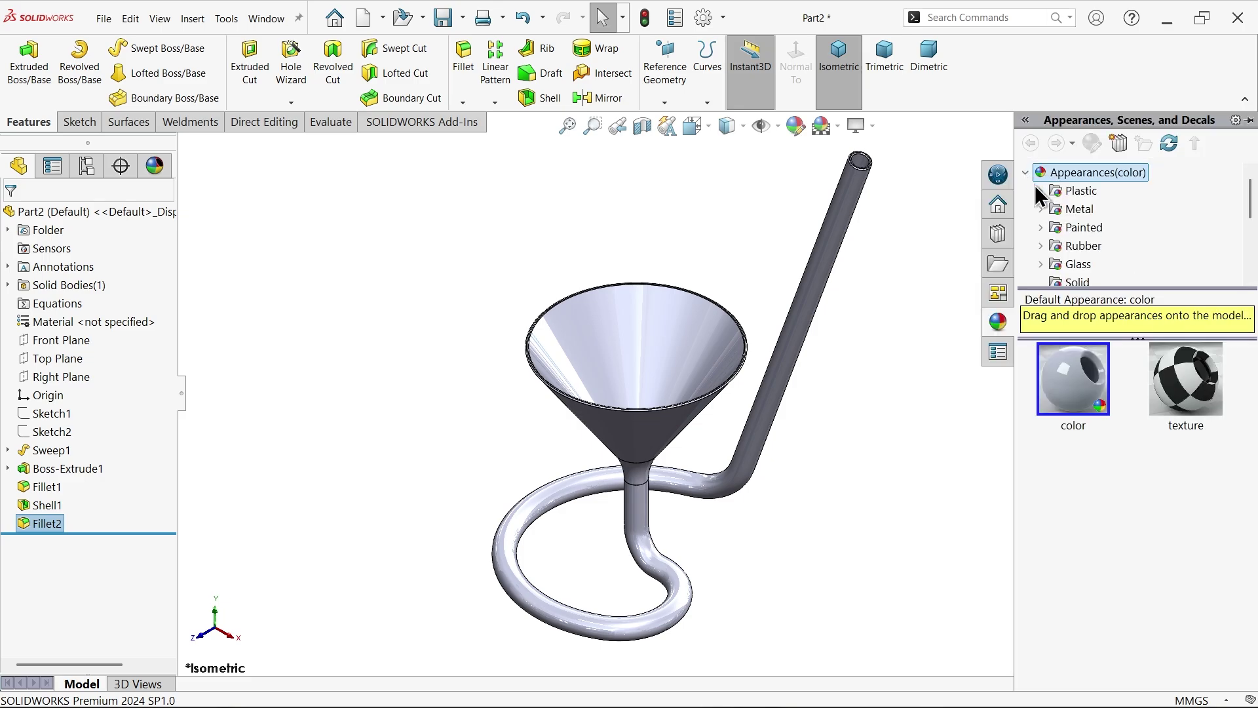
left_click(1041, 266)
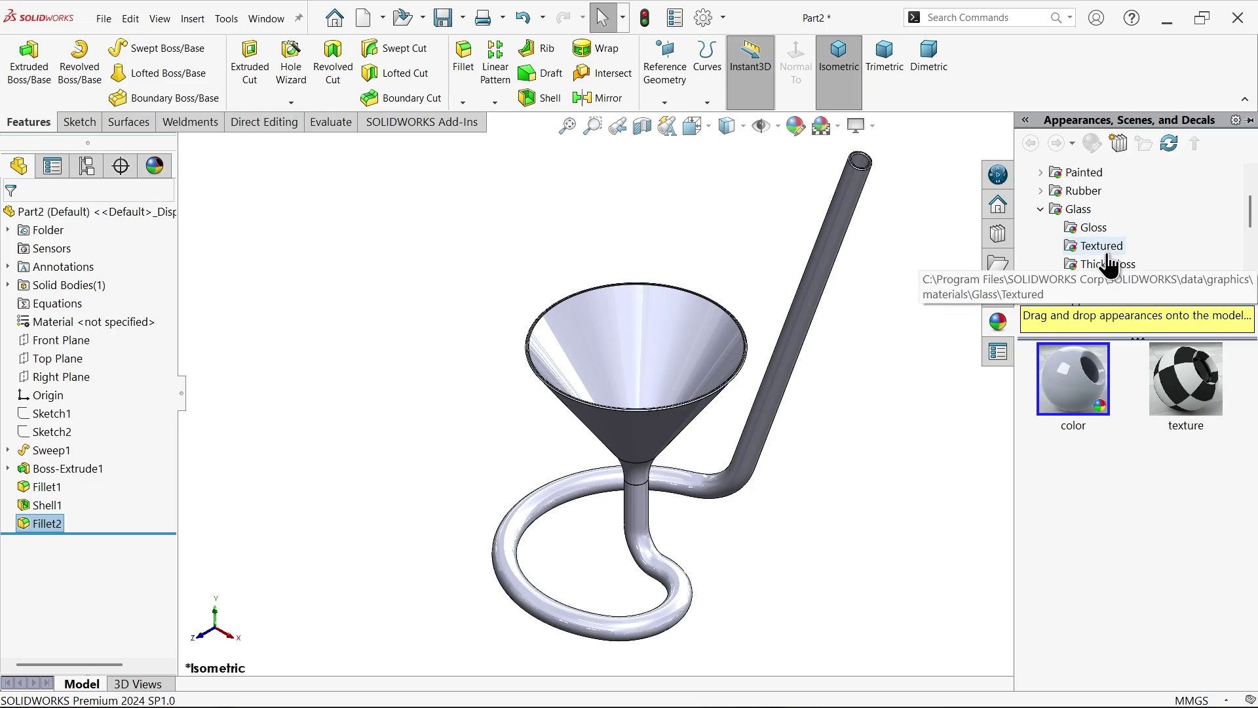
left_click(1106, 264)
left_click(1080, 513)
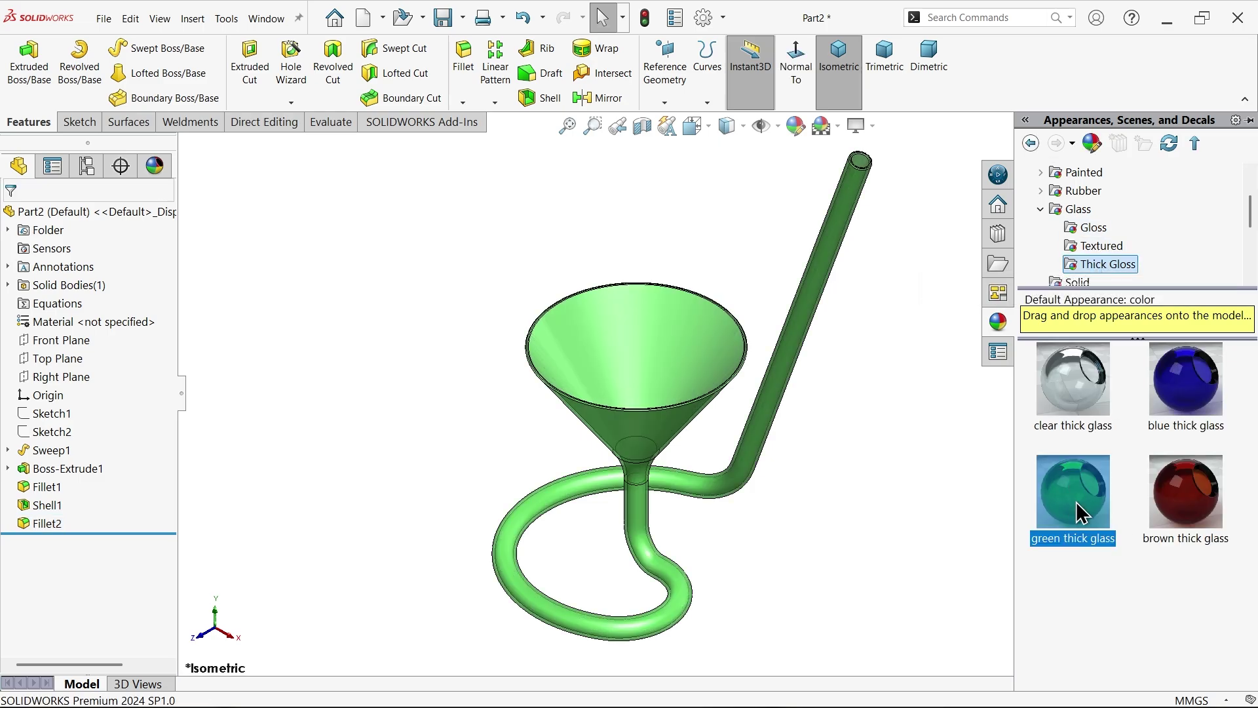
Step: Pan the green glass model up and left in the view, then return to the Select tool
right_click(849, 442)
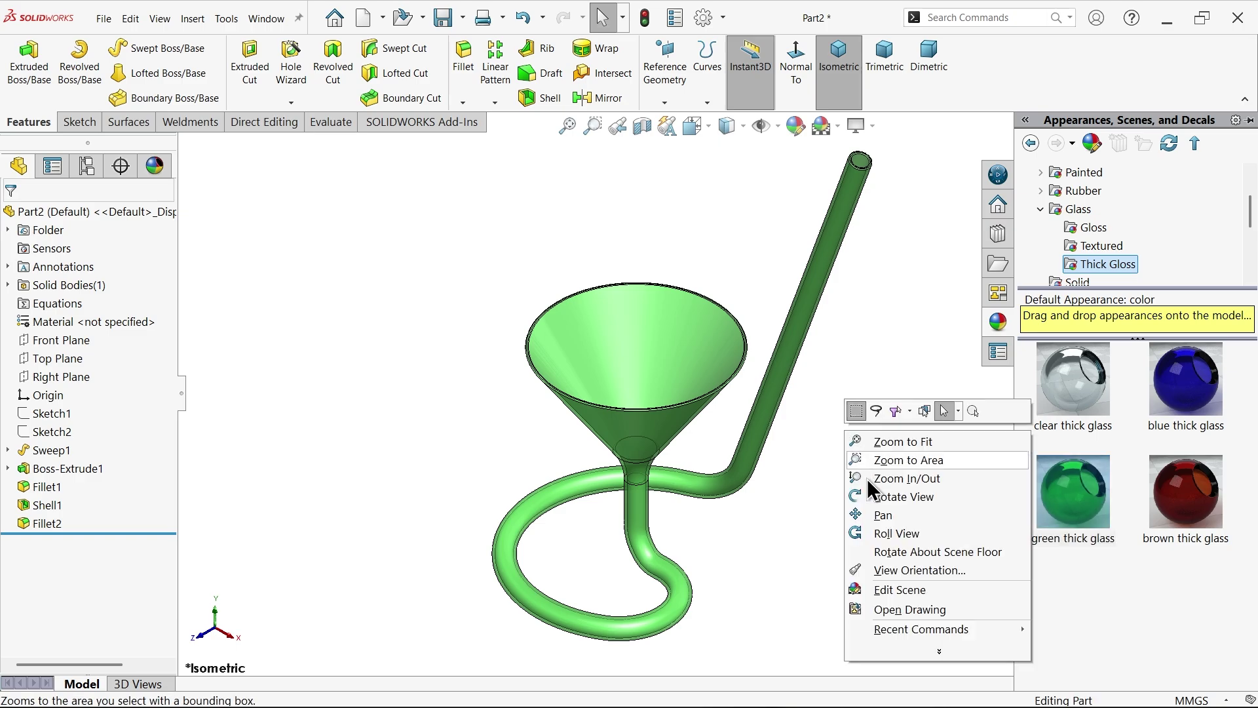
left_click(881, 514)
left_click_drag(878, 521, 727, 524)
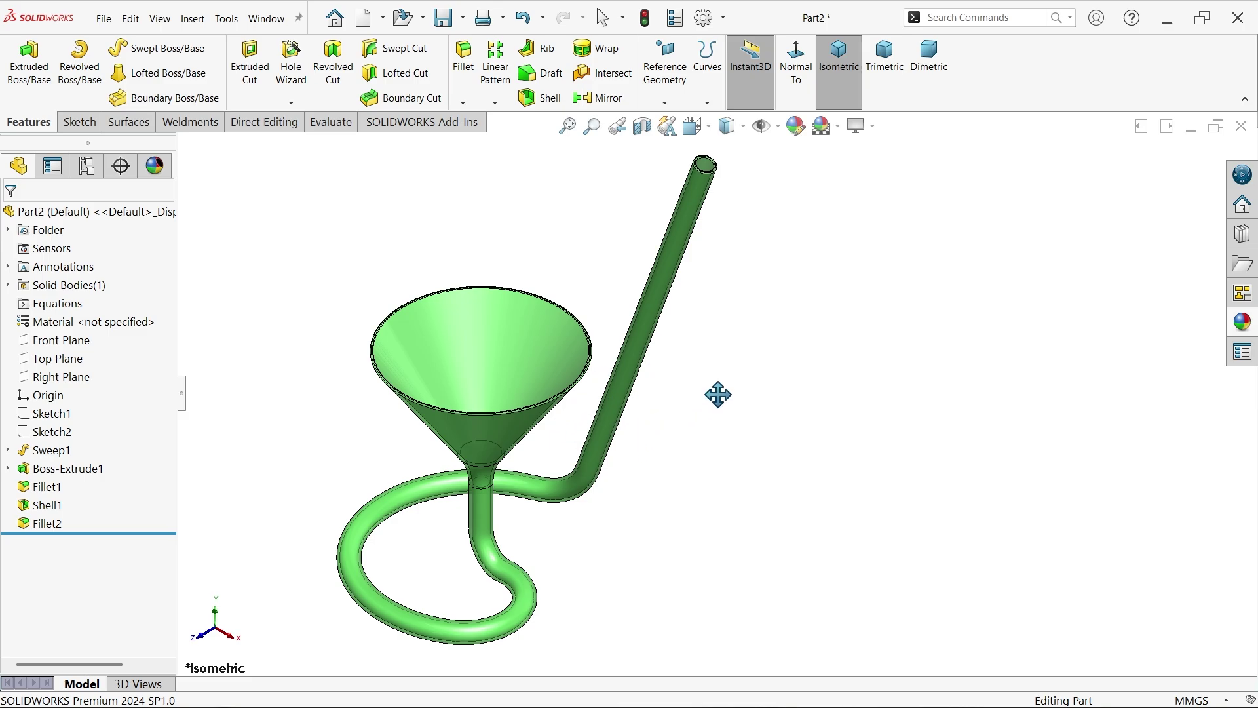
right_click(698, 376)
left_click(743, 383)
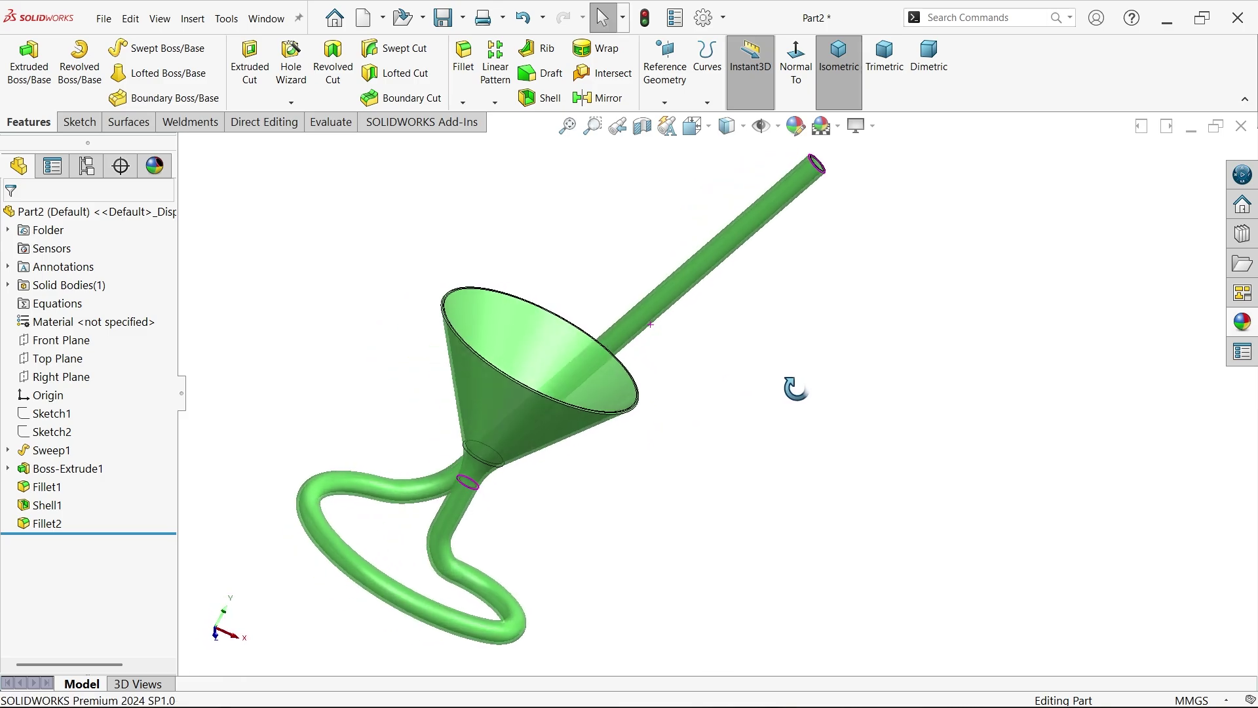